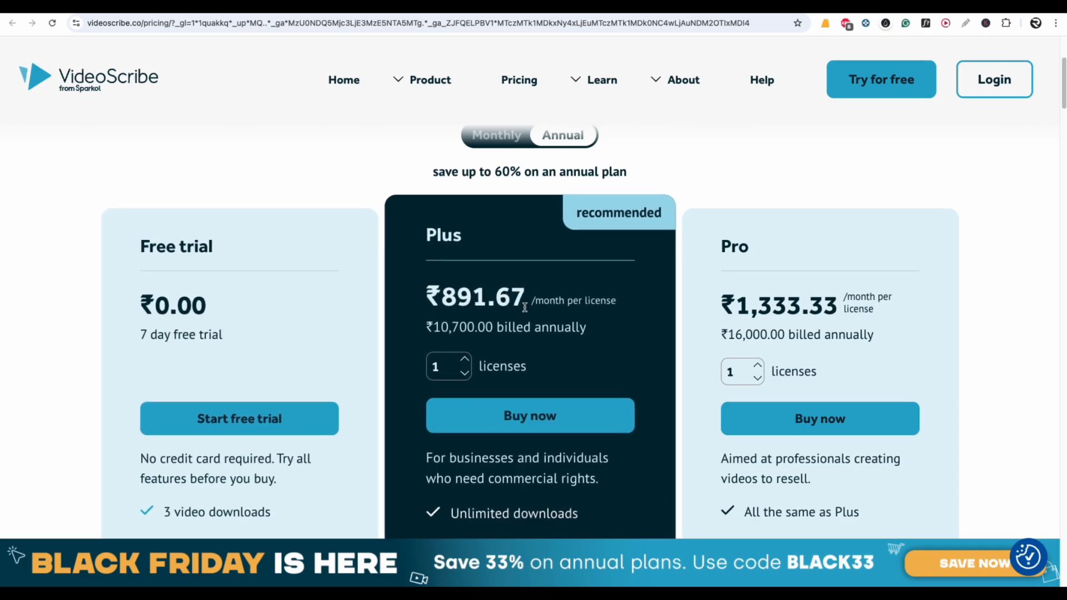
# - Compare the monthly and annual prices of the VideoScribe plans
pyautogui.click(496, 135)
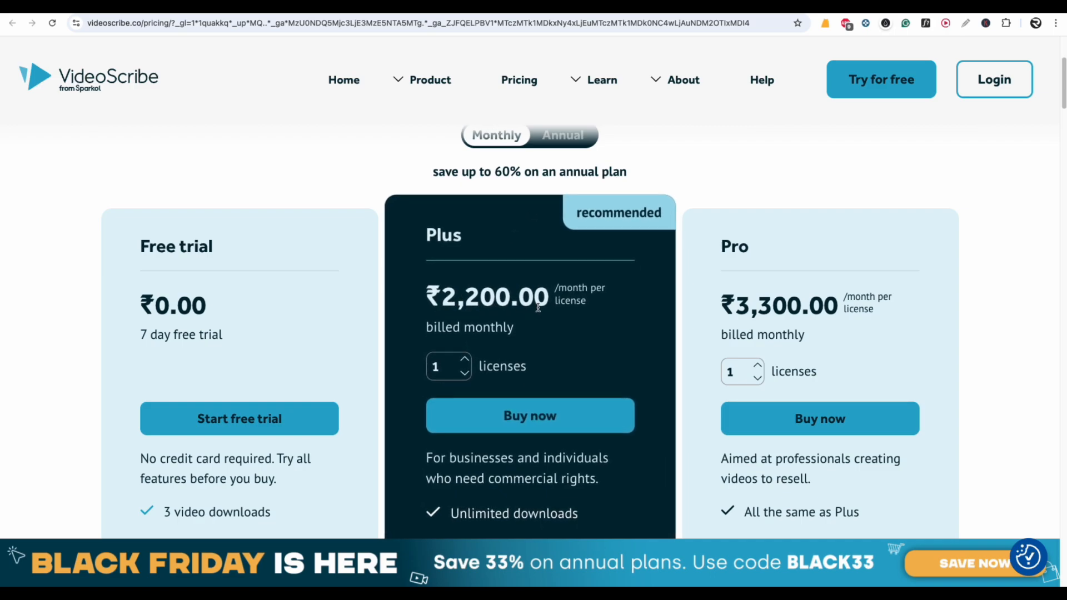
pyautogui.click(563, 136)
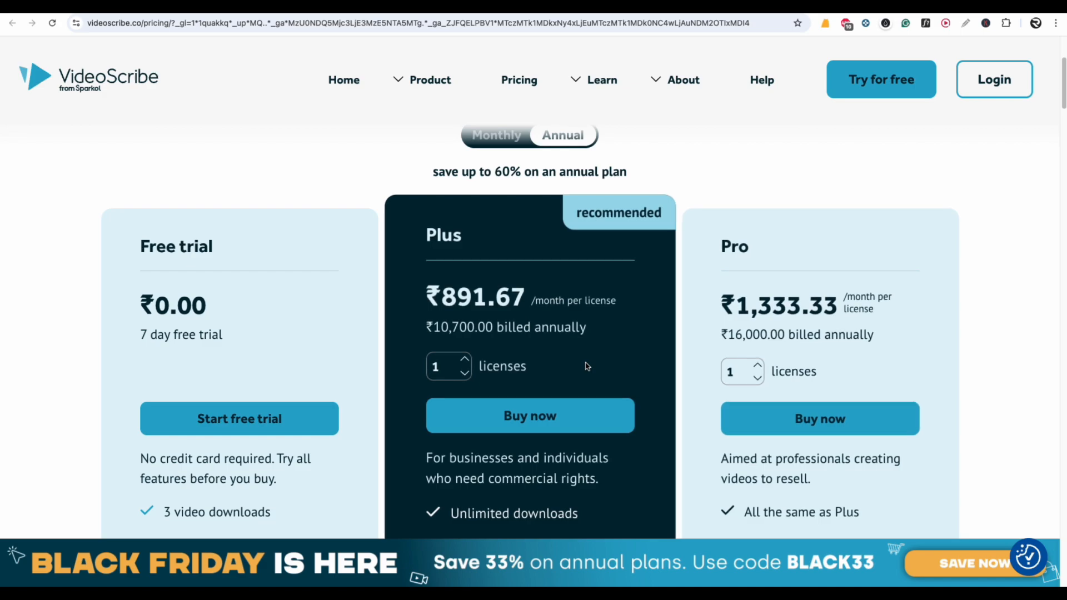
pyautogui.click(496, 135)
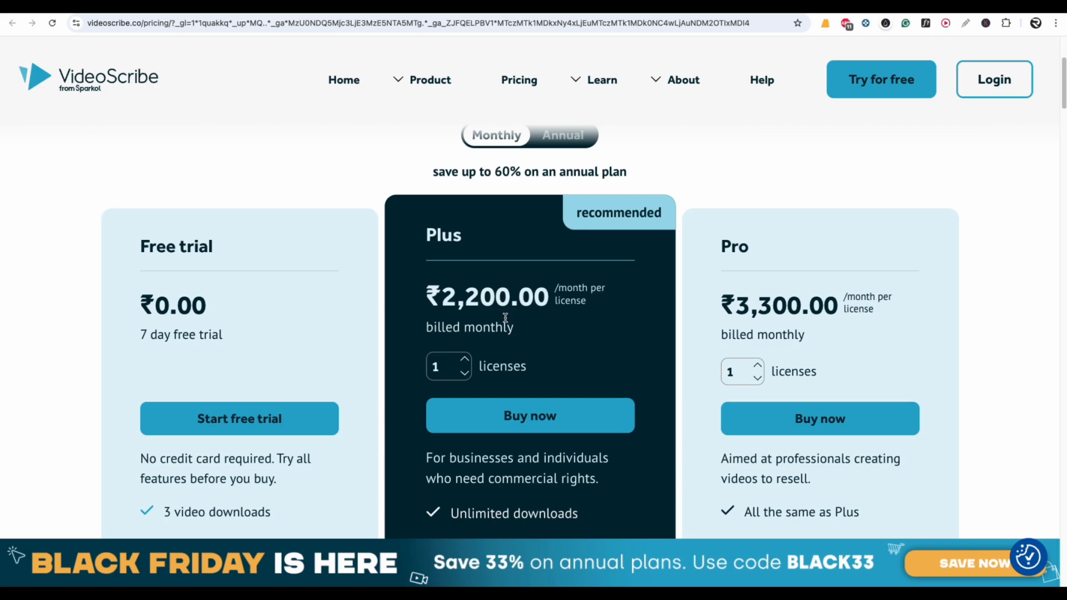
pyautogui.click(563, 135)
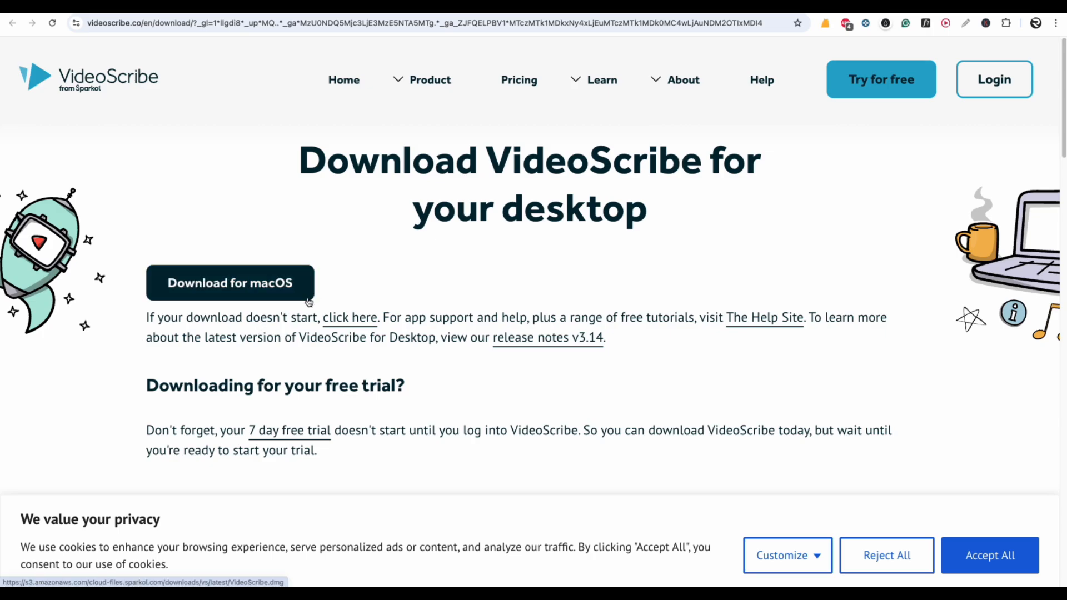
pyautogui.click(243, 285)
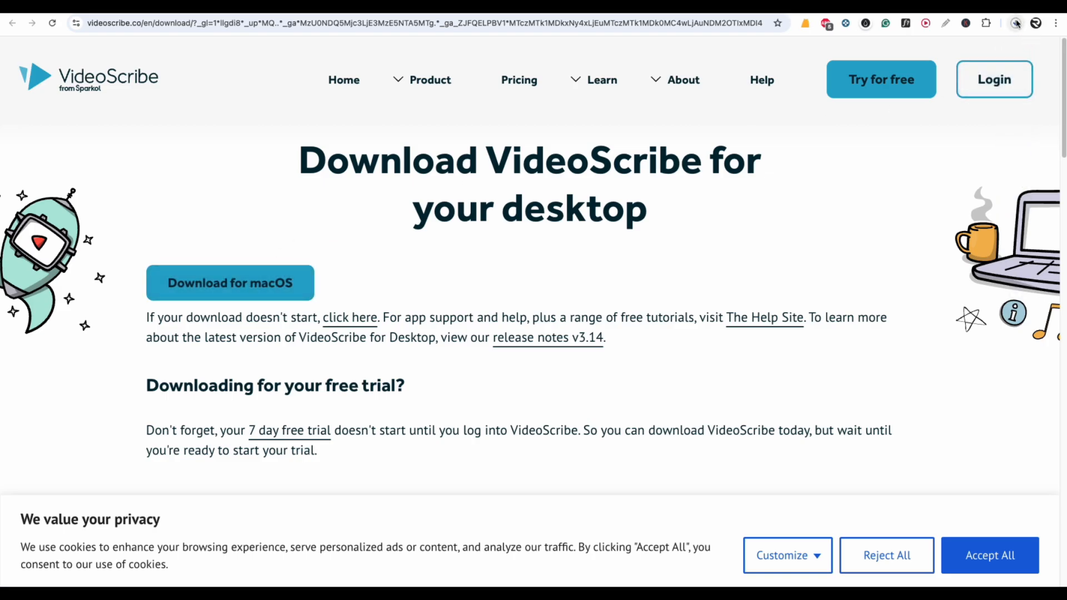
pyautogui.click(1015, 23)
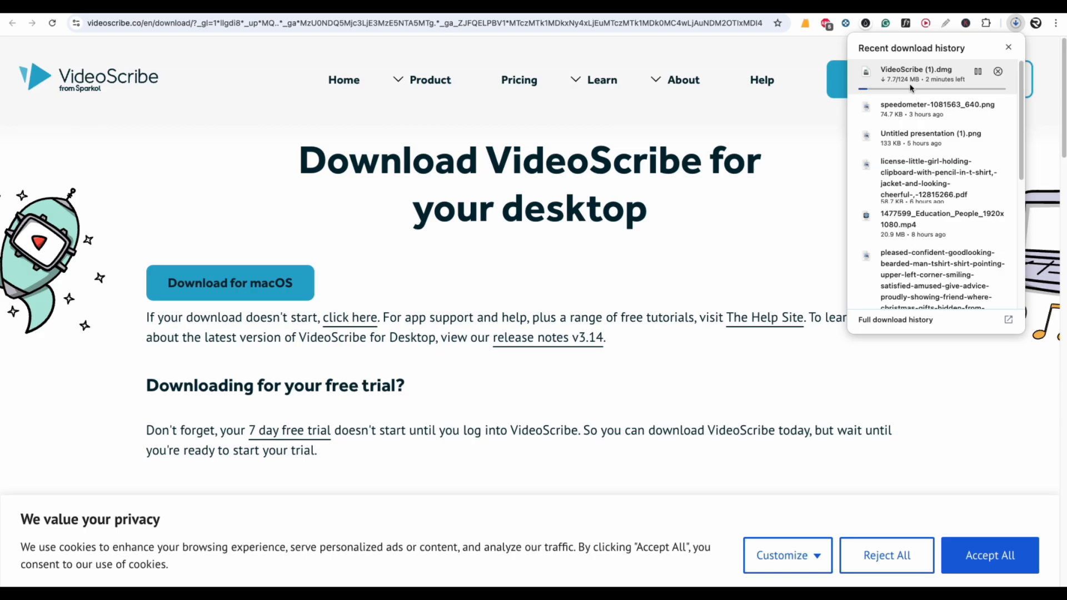
pyautogui.click(998, 72)
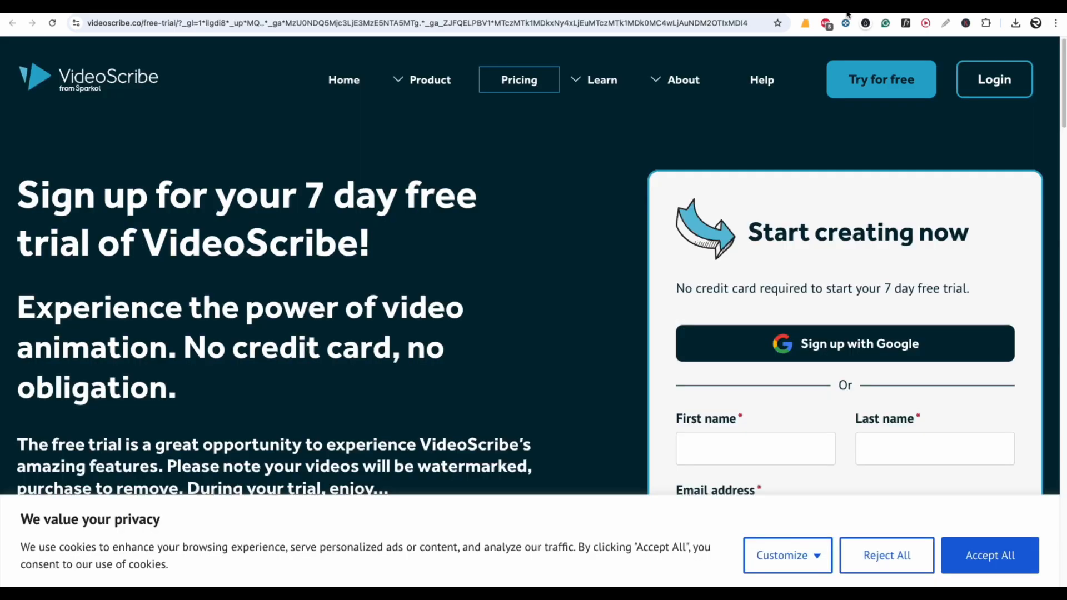
# - Reject the optional cookies and look through the 7 day free trial sign-up form
pyautogui.scroll(-2, 810, 431)
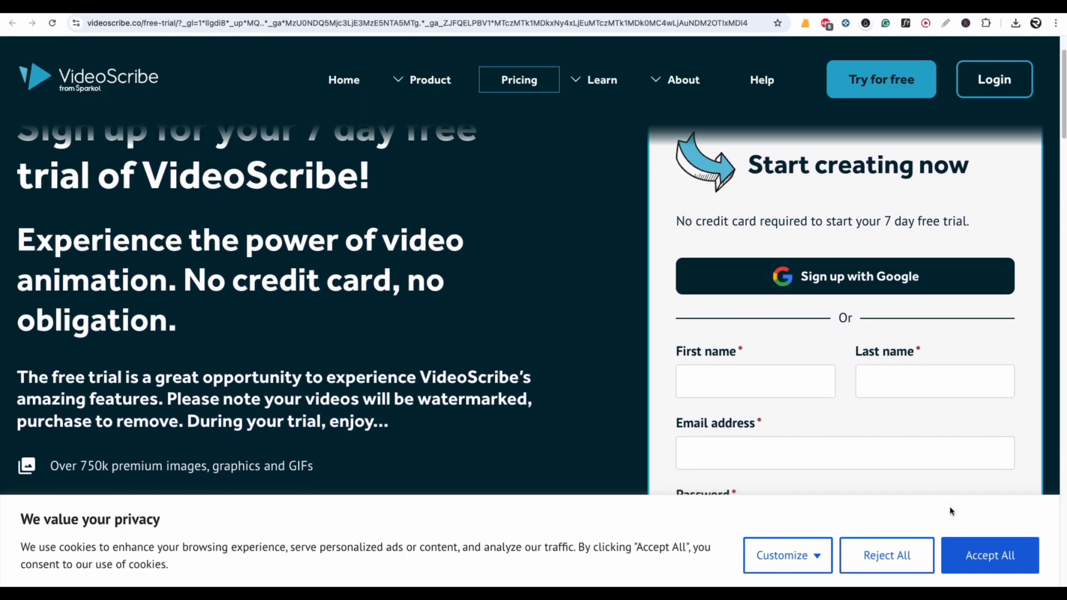
pyautogui.click(905, 558)
pyautogui.scroll(-2, 821, 420)
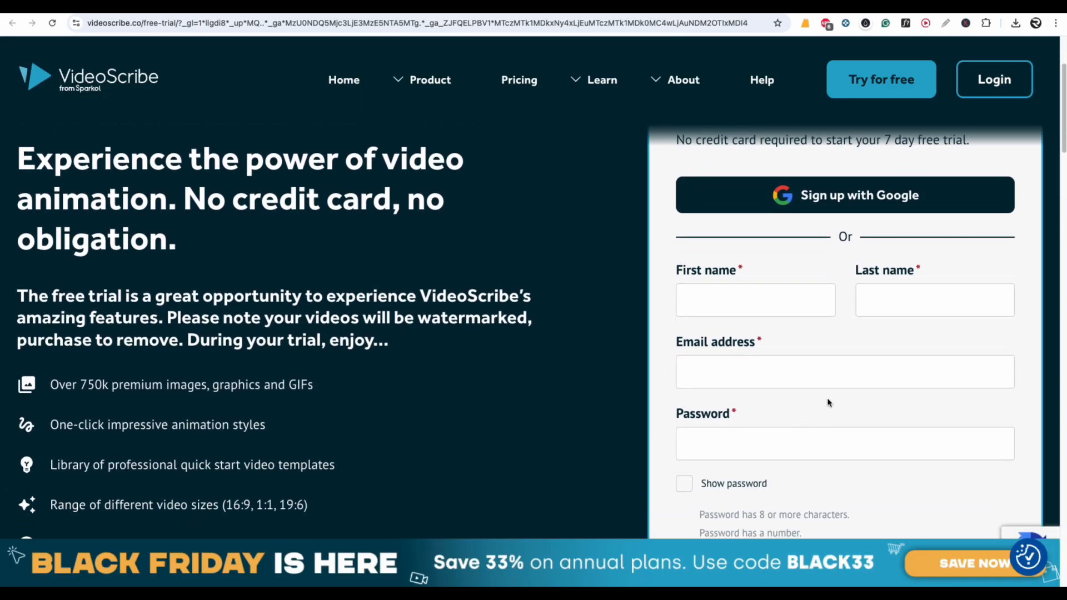
pyautogui.scroll(-5, 828, 428)
pyautogui.scroll(2, 833, 436)
pyautogui.scroll(1, 833, 436)
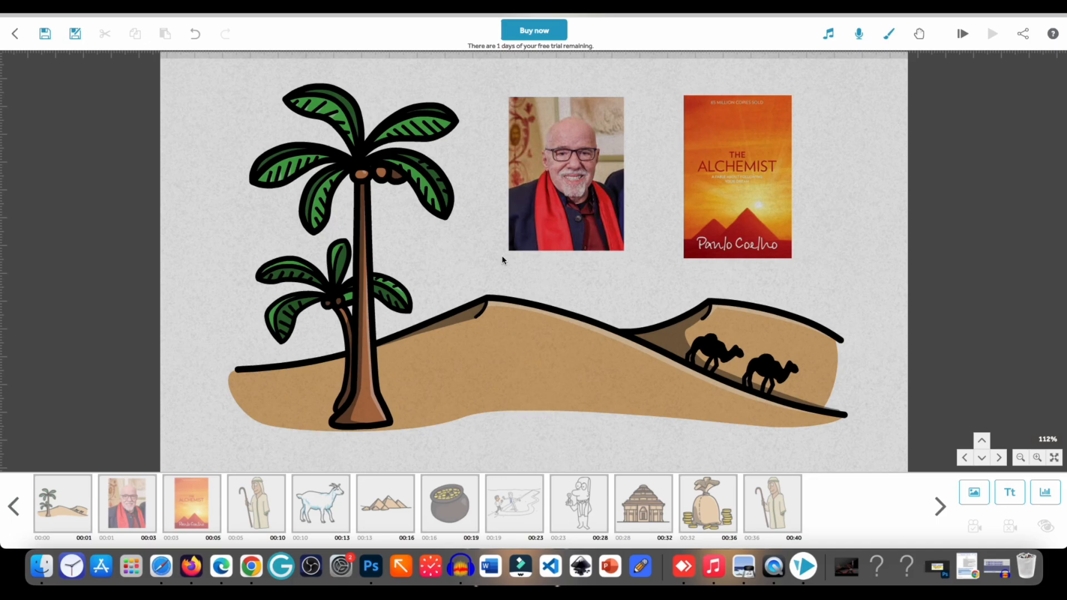
# - Switch to the web browser and open the browser version of VideoScribe from the account options
pyautogui.click(226, 575)
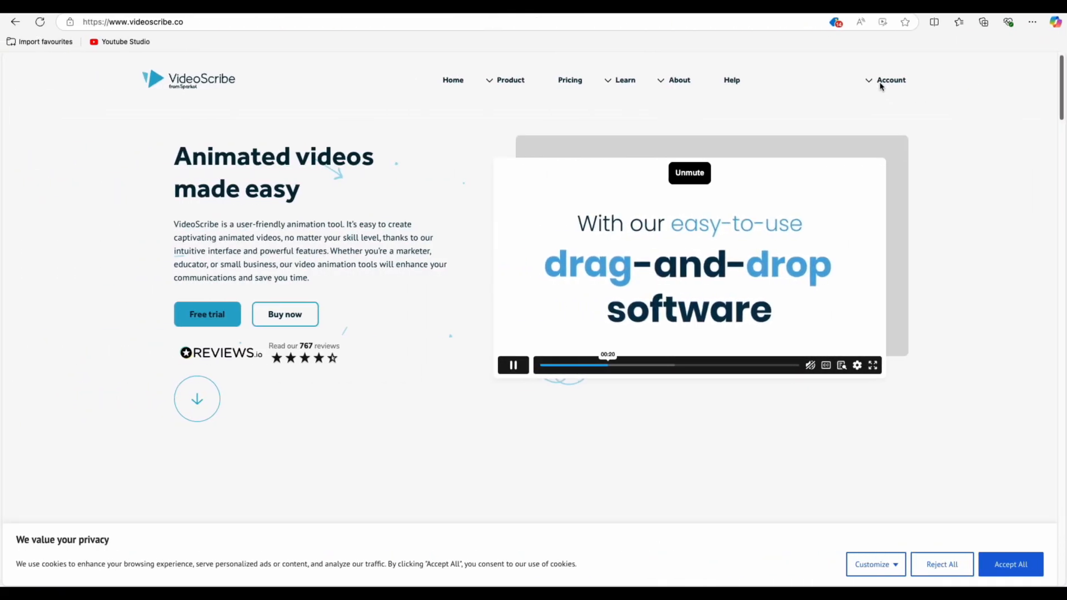
pyautogui.click(889, 82)
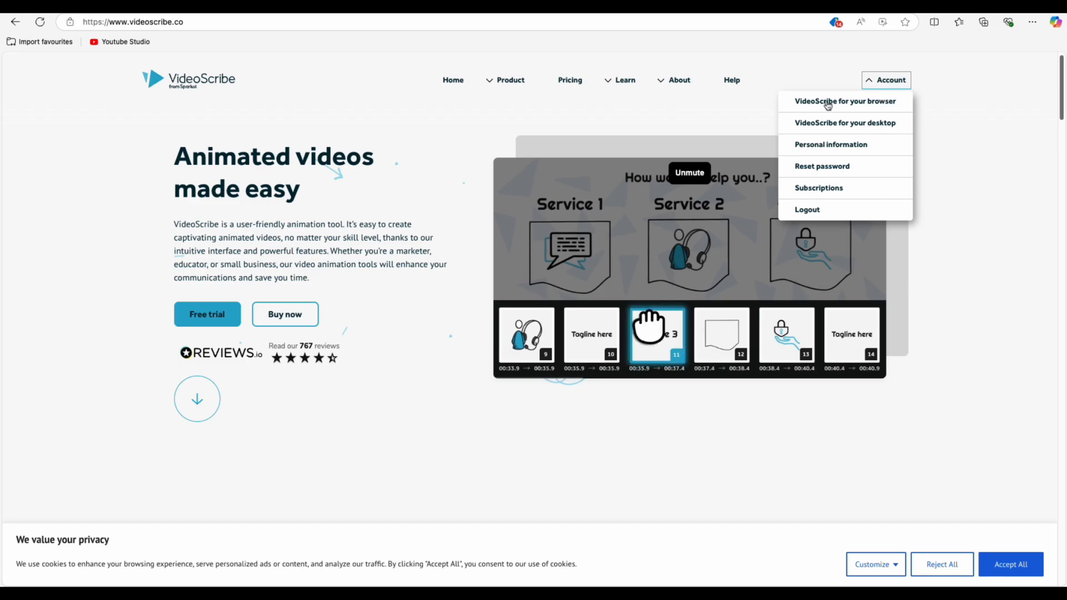
pyautogui.click(872, 106)
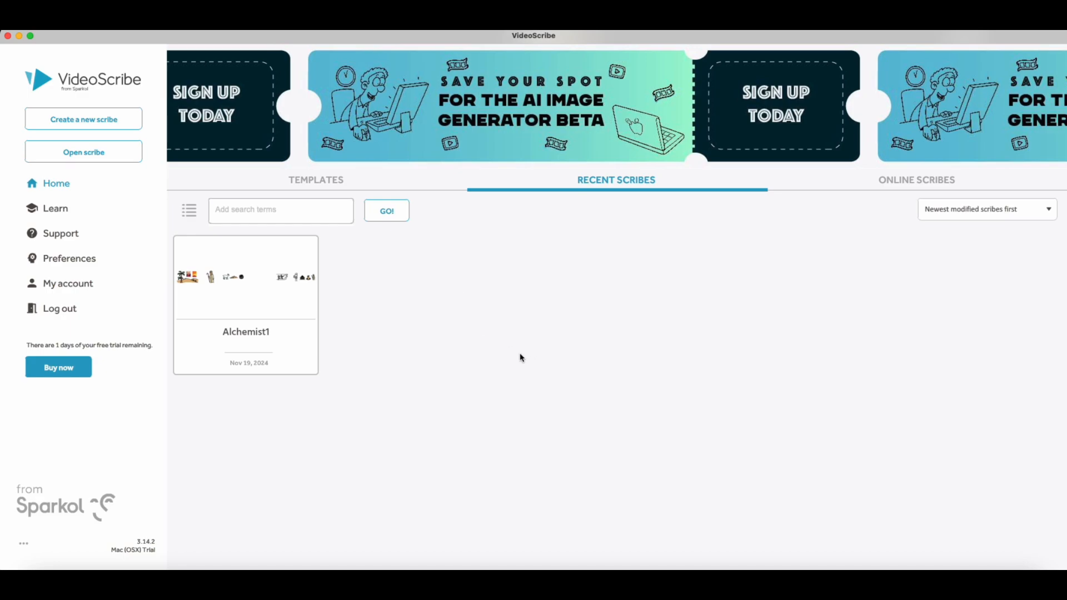
# - Create a new scribe project in the 16:9 size after trying the 1:1 and 9:16 sizes
pyautogui.click(110, 123)
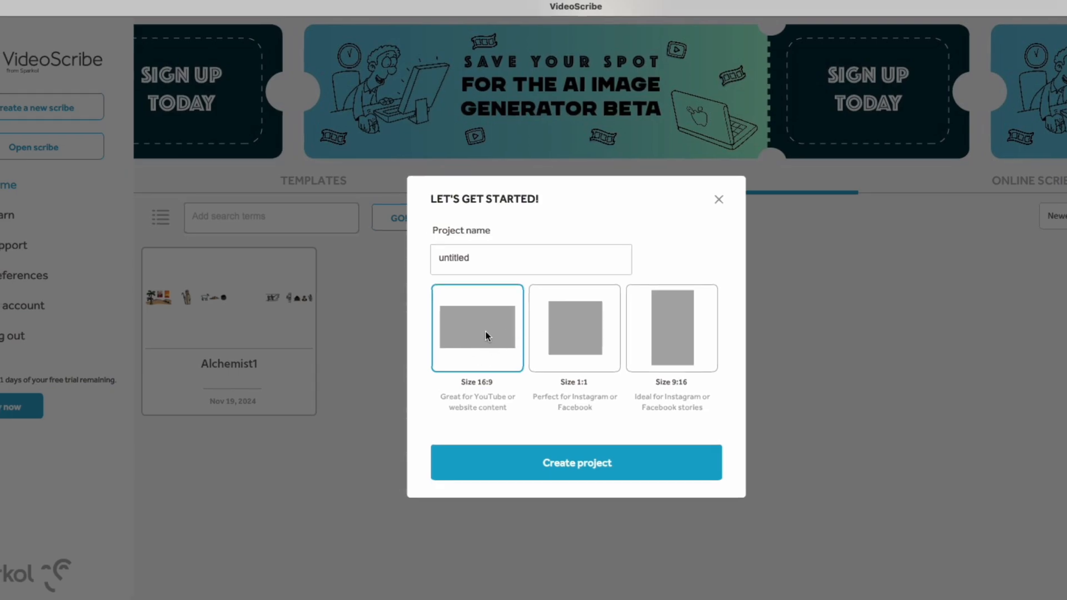
pyautogui.click(585, 330)
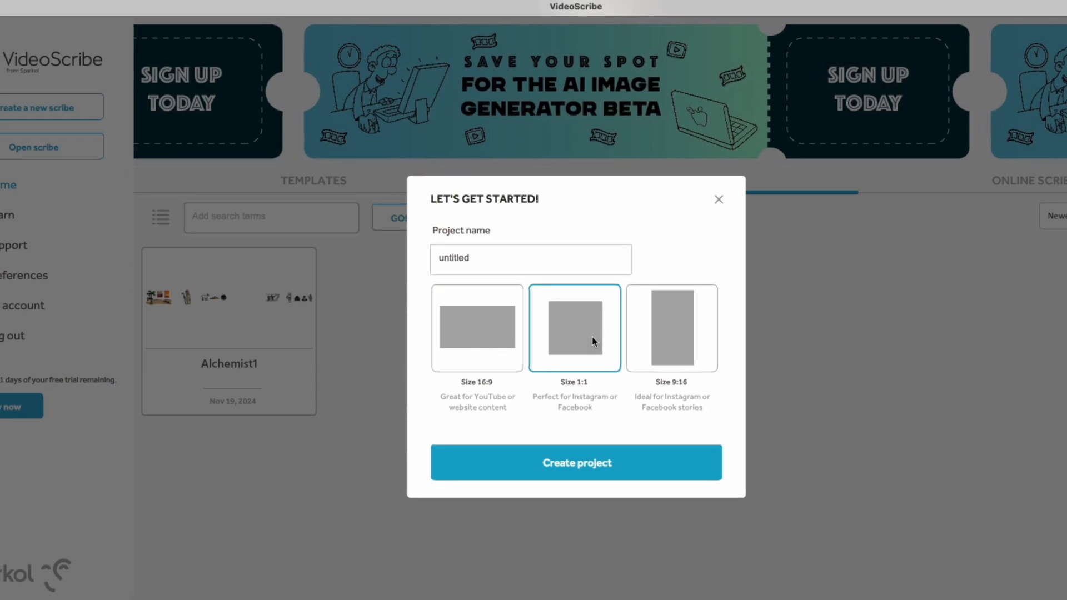
pyautogui.click(684, 321)
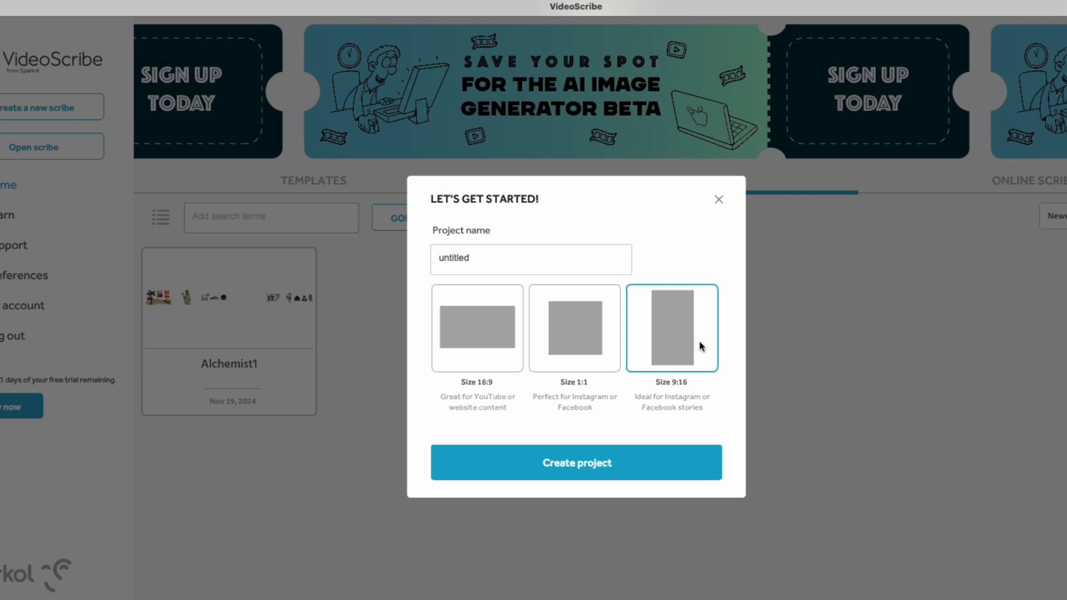
pyautogui.click(493, 317)
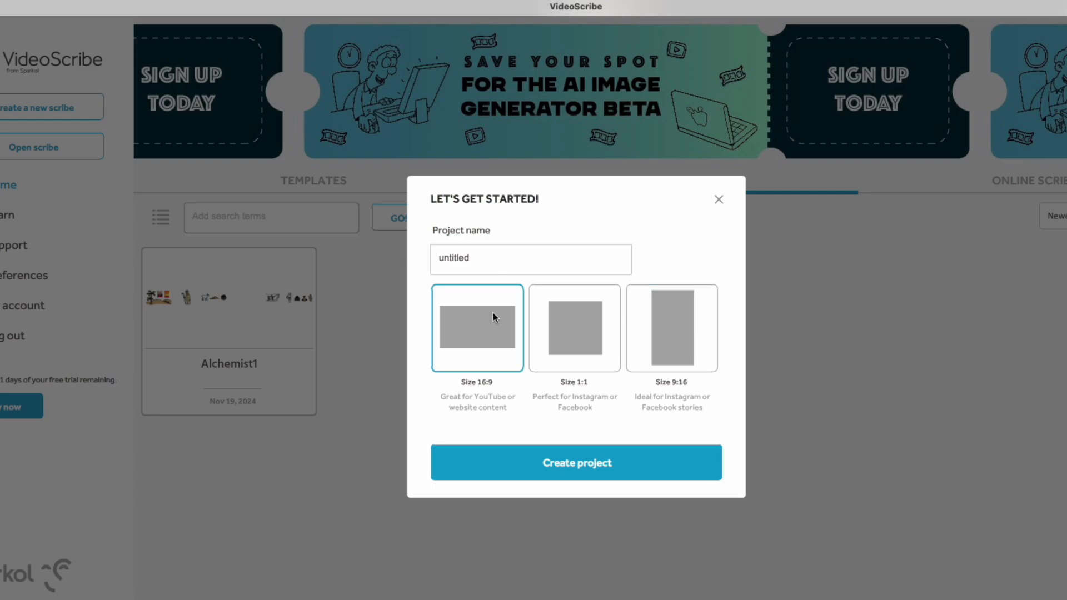
pyautogui.doubleClick(488, 257)
pyautogui.click(530, 260)
pyautogui.click(578, 461)
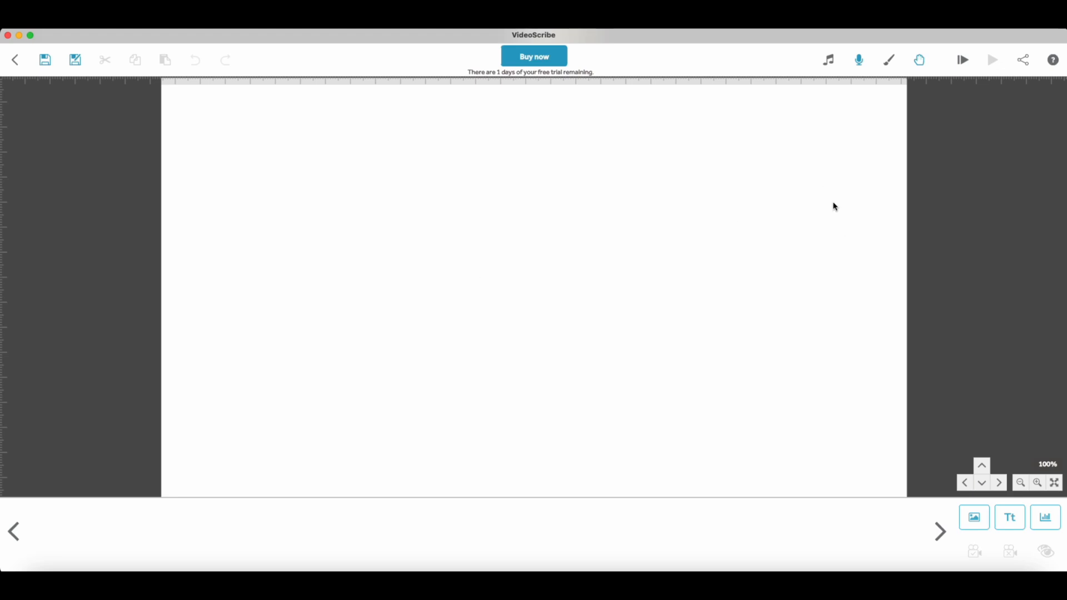
# - View the scribe music library and leave it without choosing a track
pyautogui.click(828, 60)
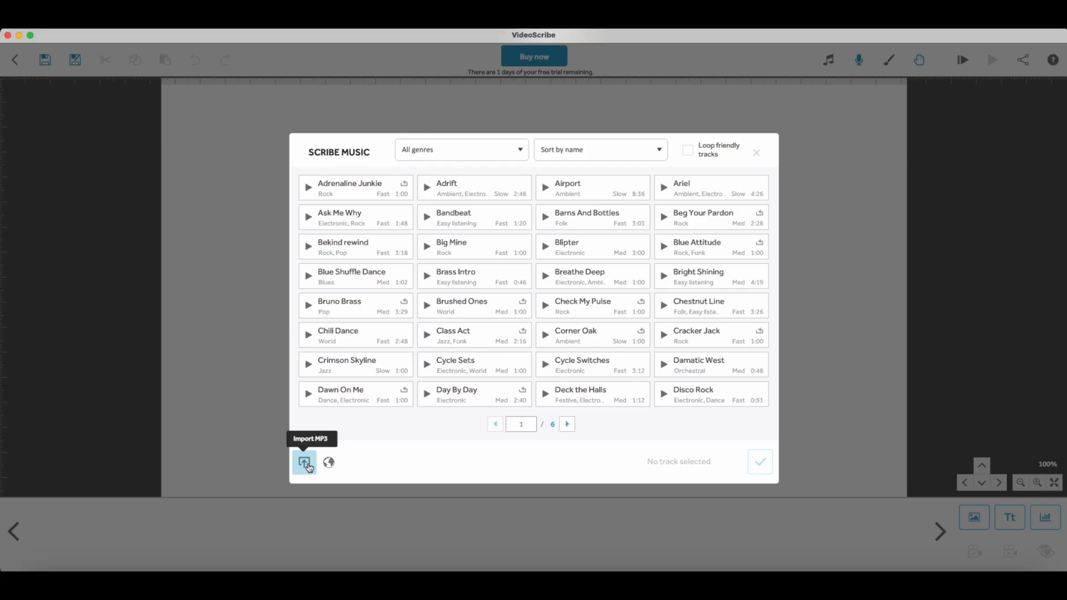
pyautogui.click(759, 466)
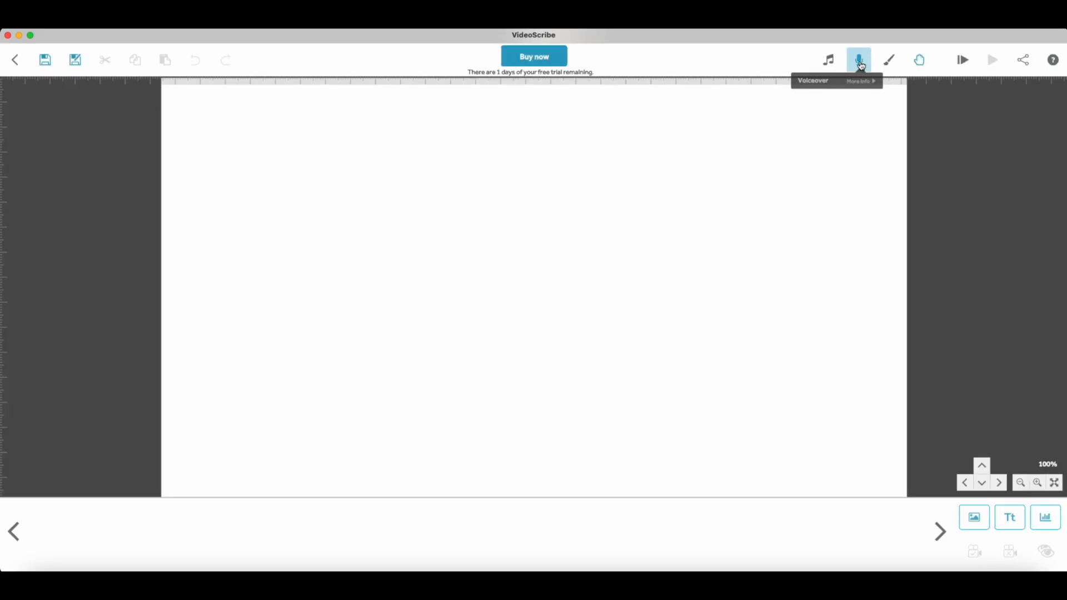
# - Open the scribe's voiceover settings and look over the recorded narration track in Audacity
pyautogui.click(861, 61)
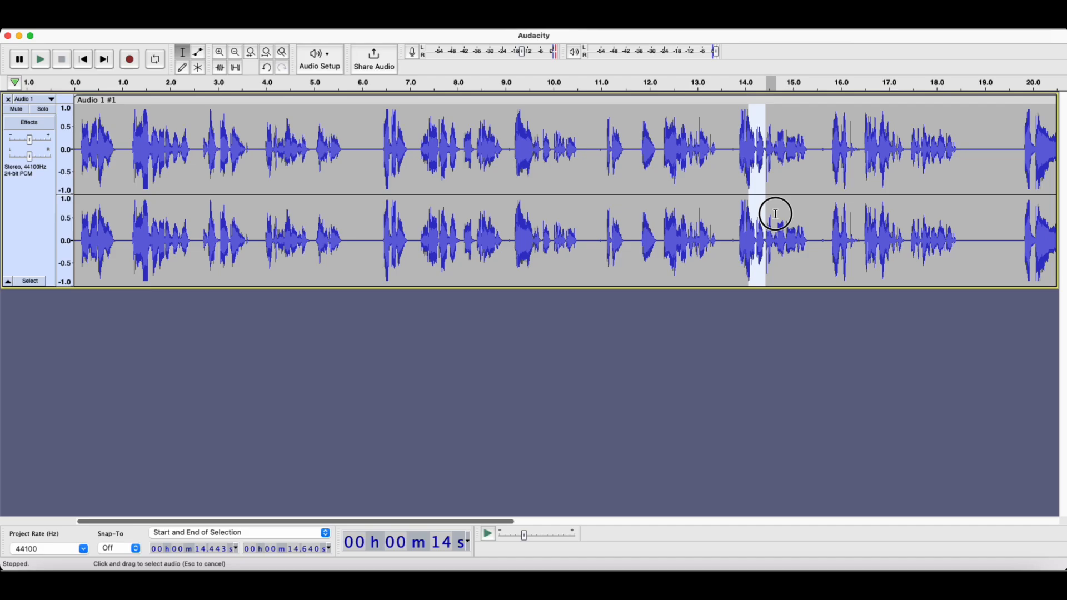
pyautogui.click(748, 376)
pyautogui.moveTo(405, 517); pyautogui.dragTo(930, 498)
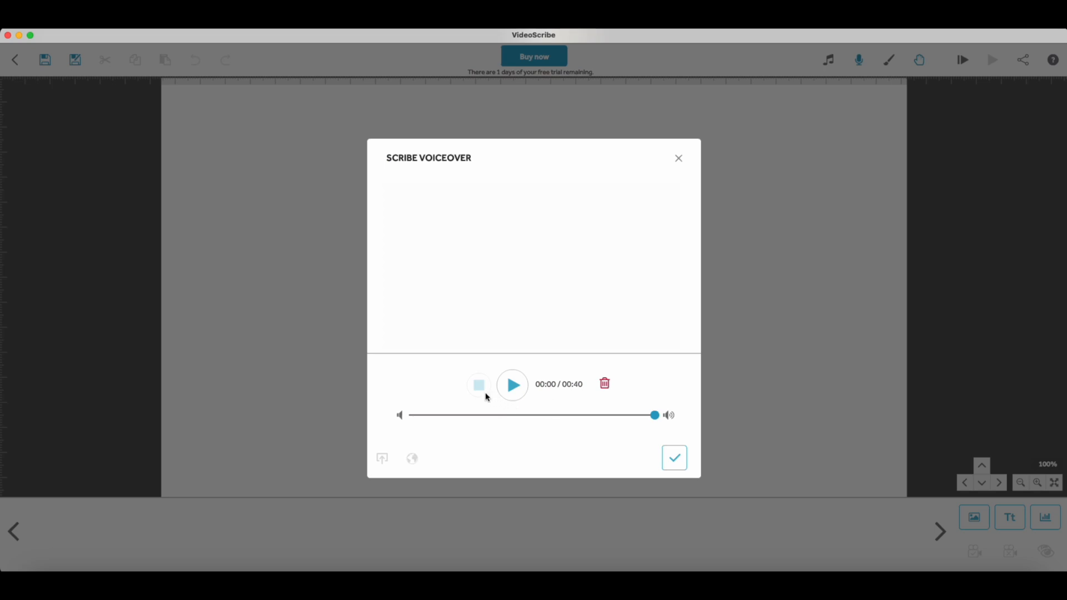
# - Replace the scribe's existing voiceover with the imported file Alchemist.mp3
pyautogui.click(604, 384)
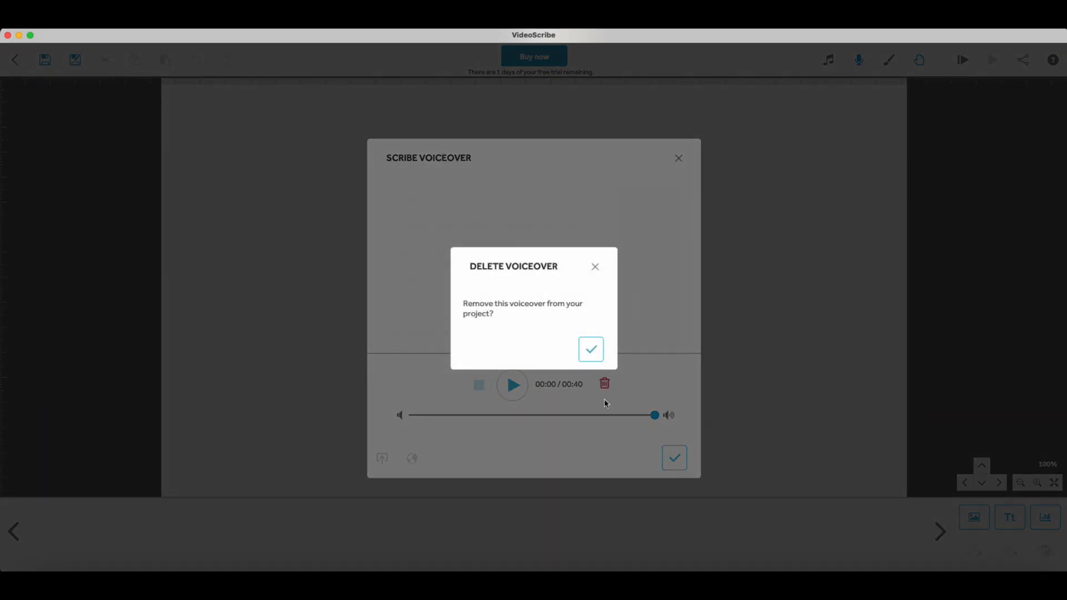
pyautogui.click(591, 349)
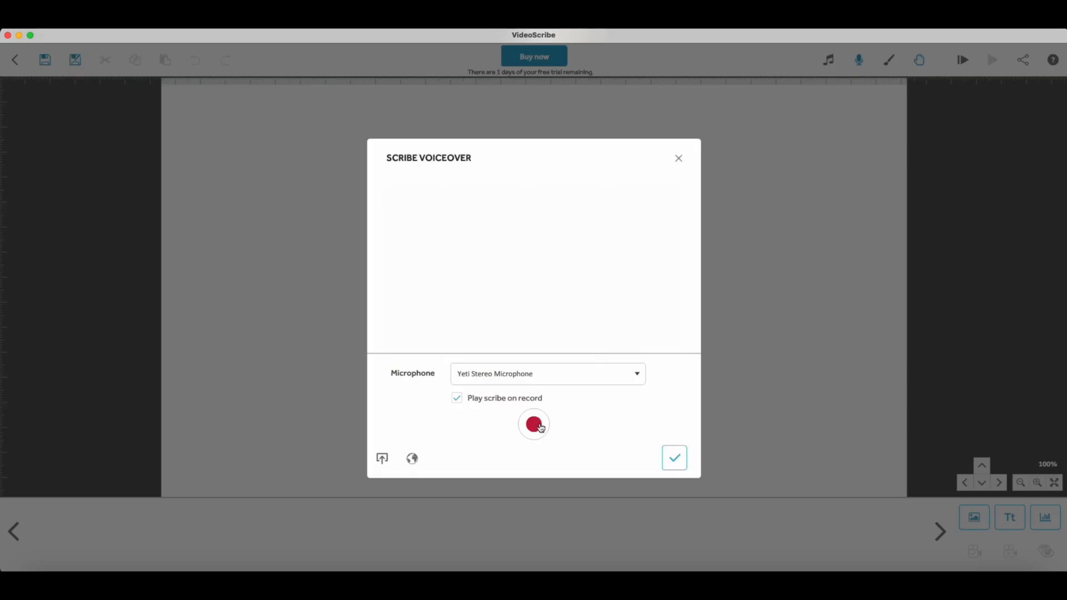
pyautogui.click(384, 461)
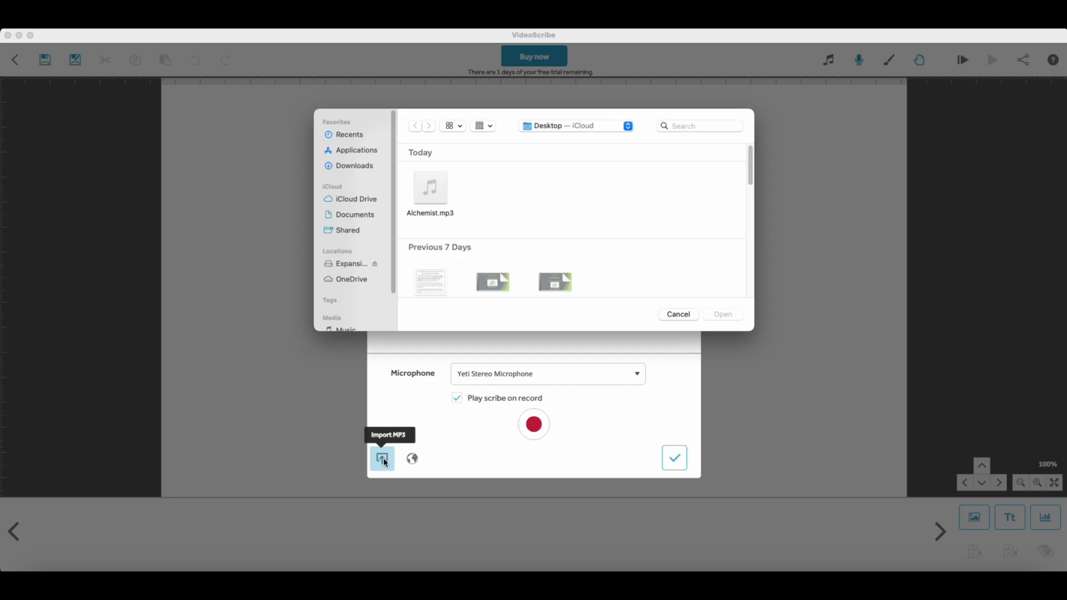
pyautogui.click(434, 200)
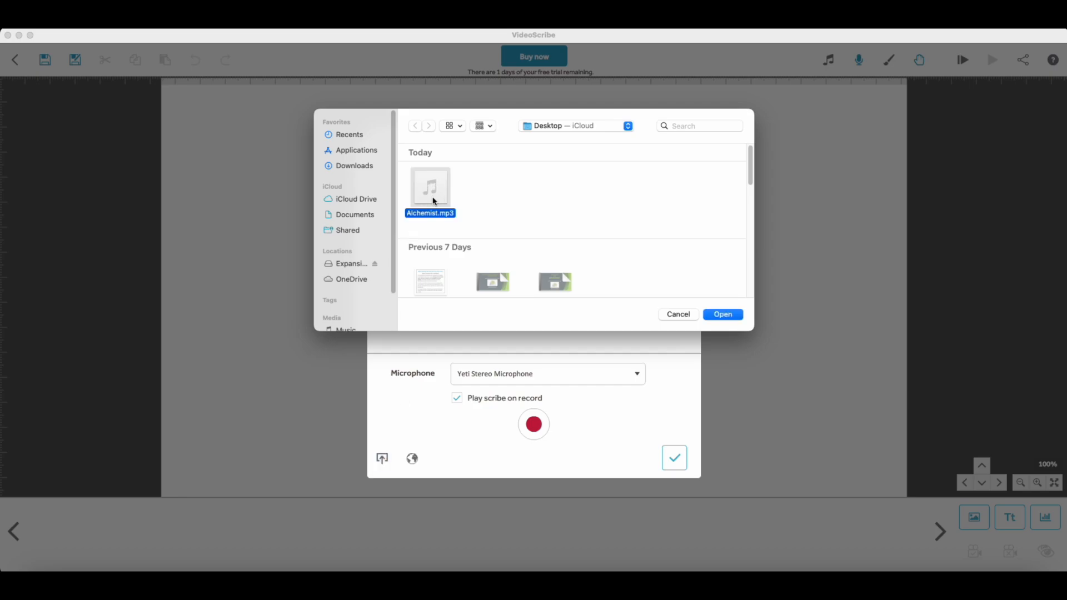
pyautogui.click(721, 313)
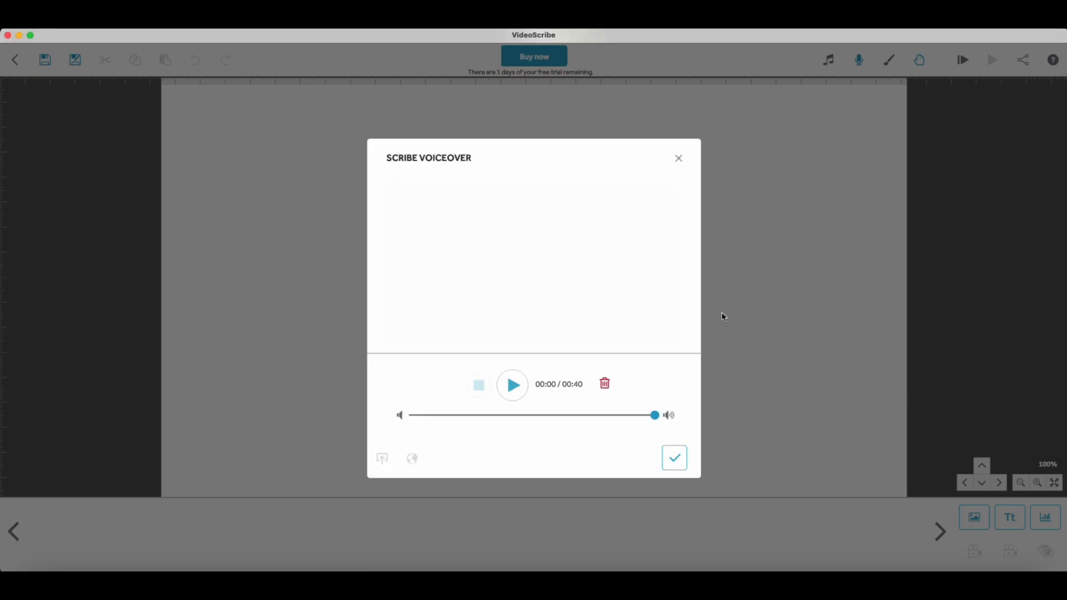
pyautogui.click(673, 461)
pyautogui.click(675, 461)
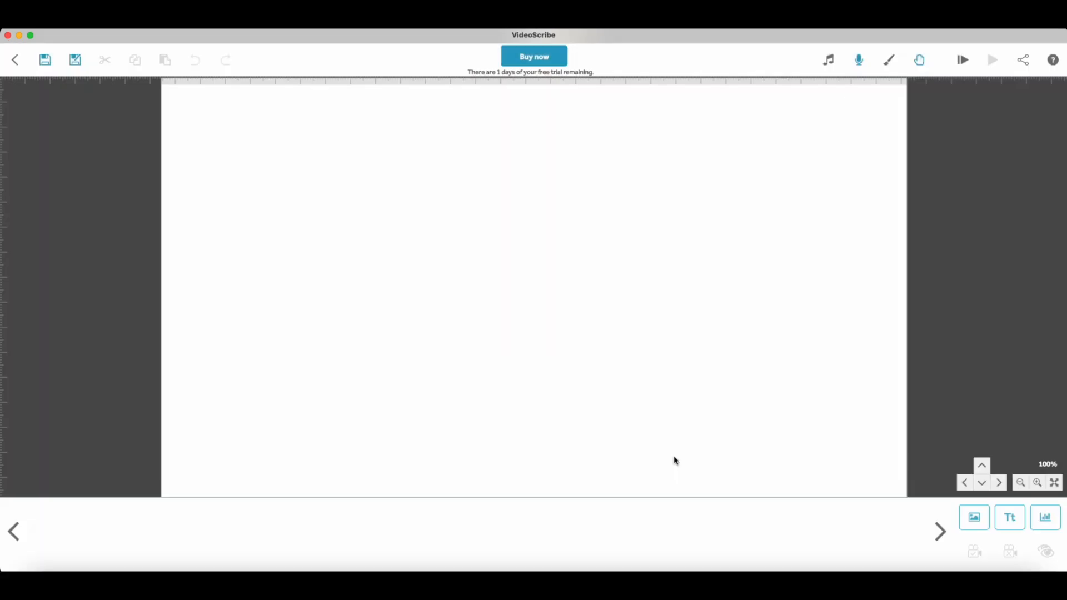
# - Give the scribe the light grey paper texture in the first row as background, with a soft vignette
pyautogui.click(889, 60)
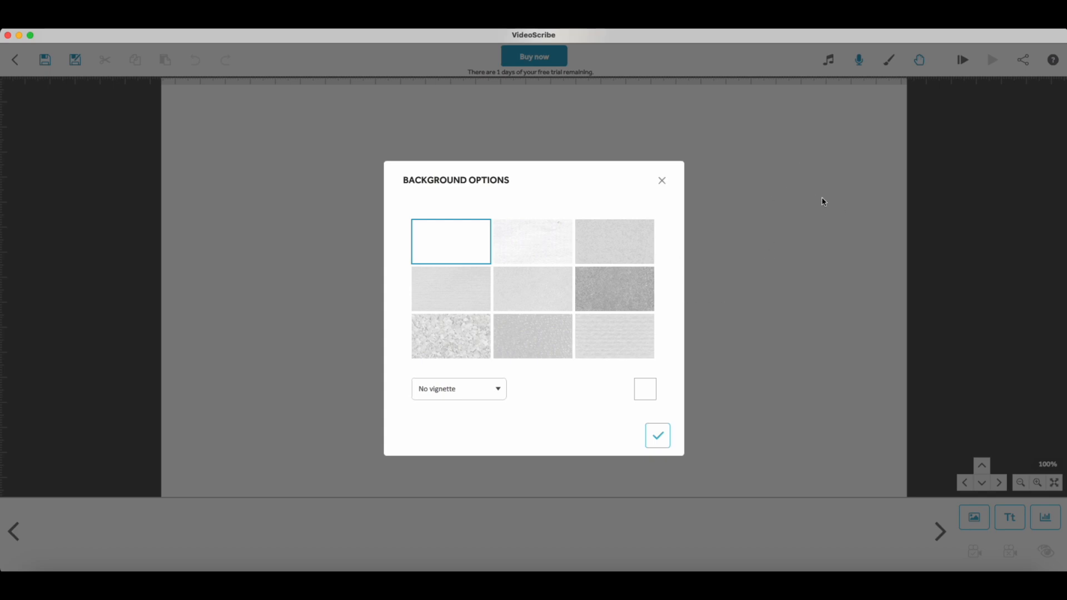
pyautogui.click(621, 249)
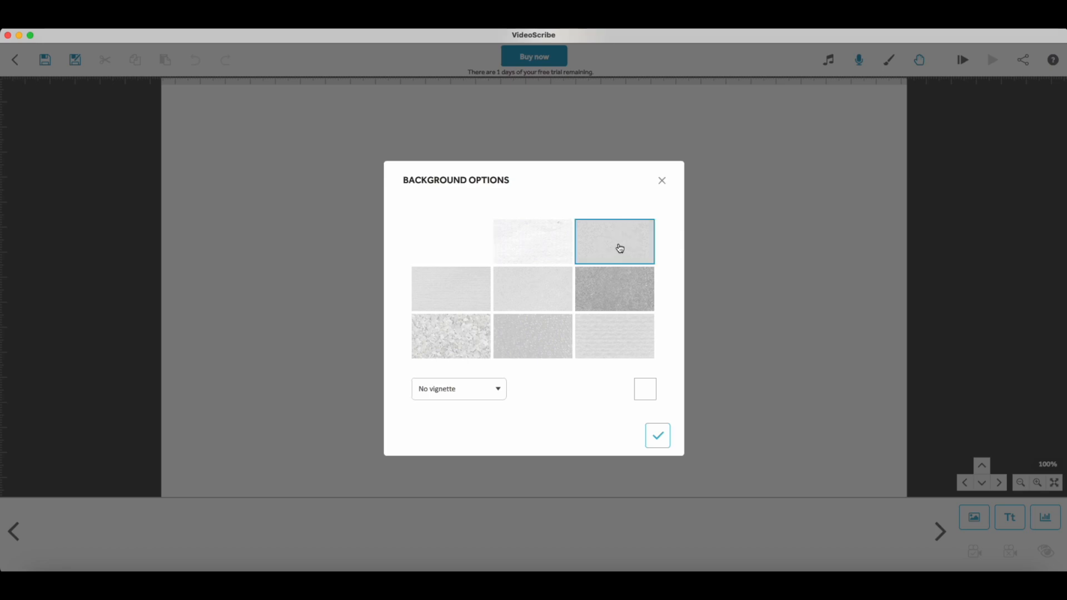
pyautogui.click(491, 389)
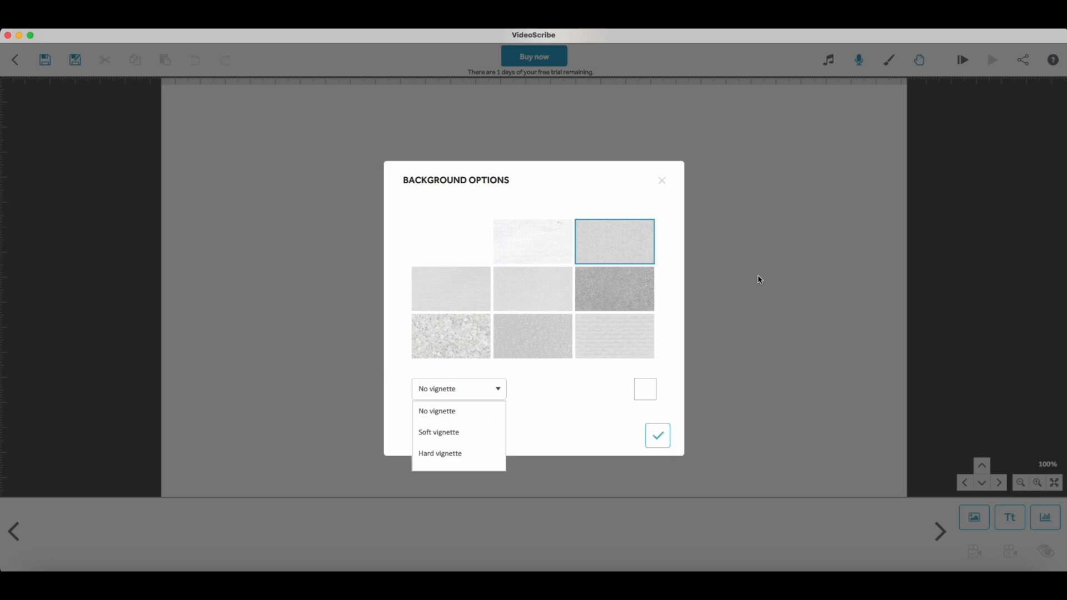
pyautogui.click(437, 433)
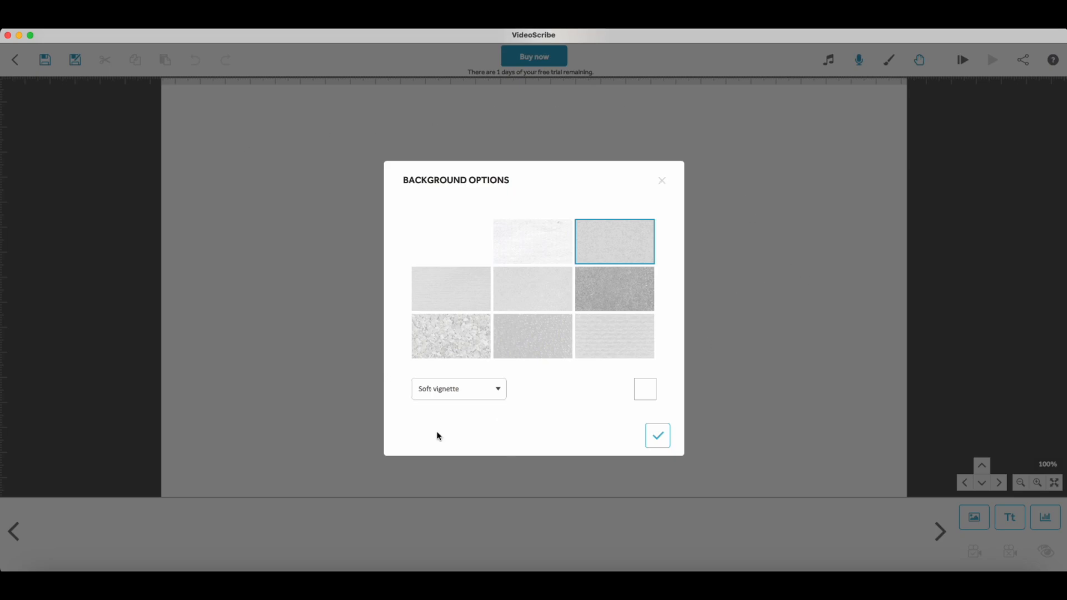
pyautogui.click(658, 437)
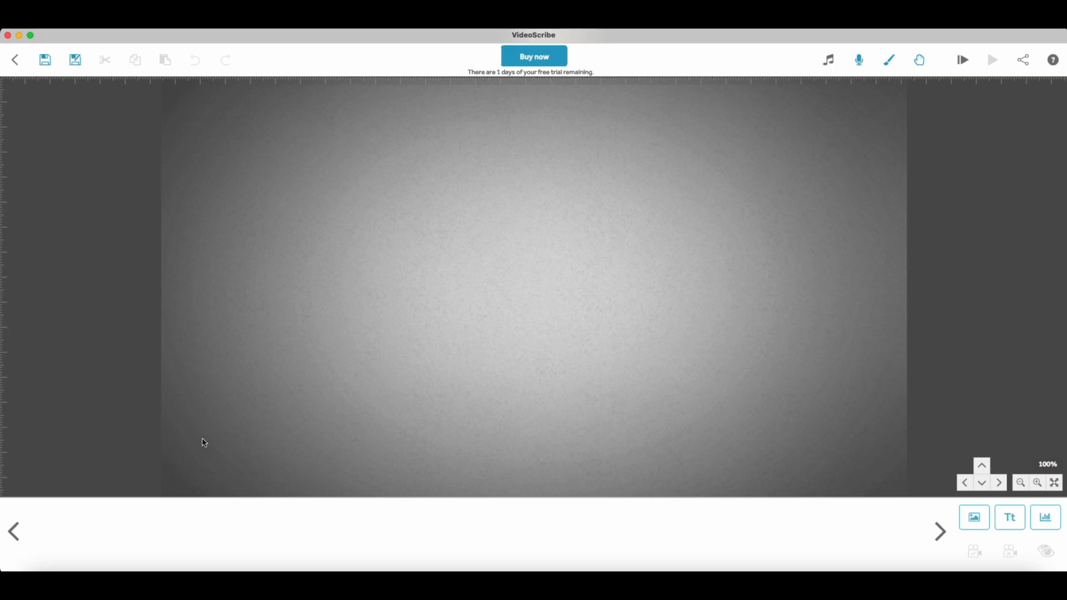
# - Change the background's vignette to Hard vignette
pyautogui.click(889, 60)
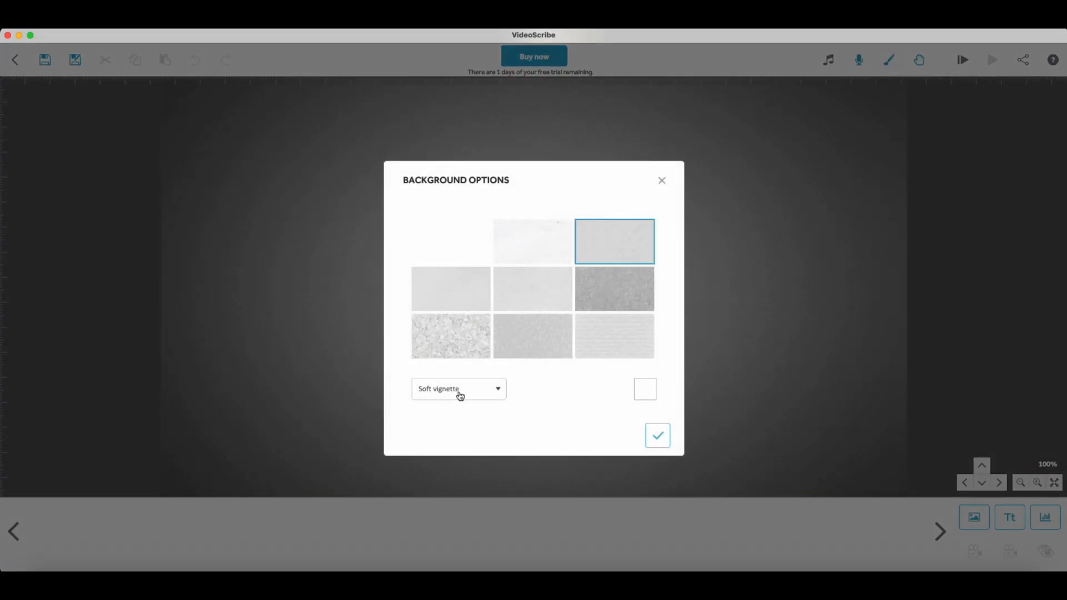
pyautogui.click(460, 389)
pyautogui.click(463, 453)
pyautogui.click(658, 435)
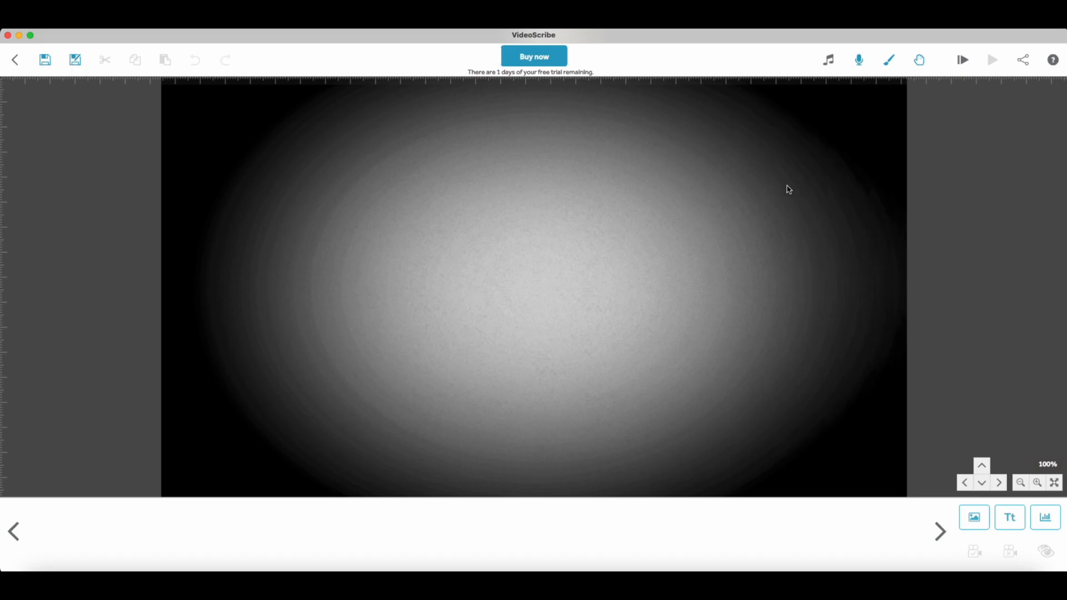
# - Change the background's vignette to No vignette, keeping the selected light grey paper texture
pyautogui.click(889, 60)
pyautogui.click(468, 395)
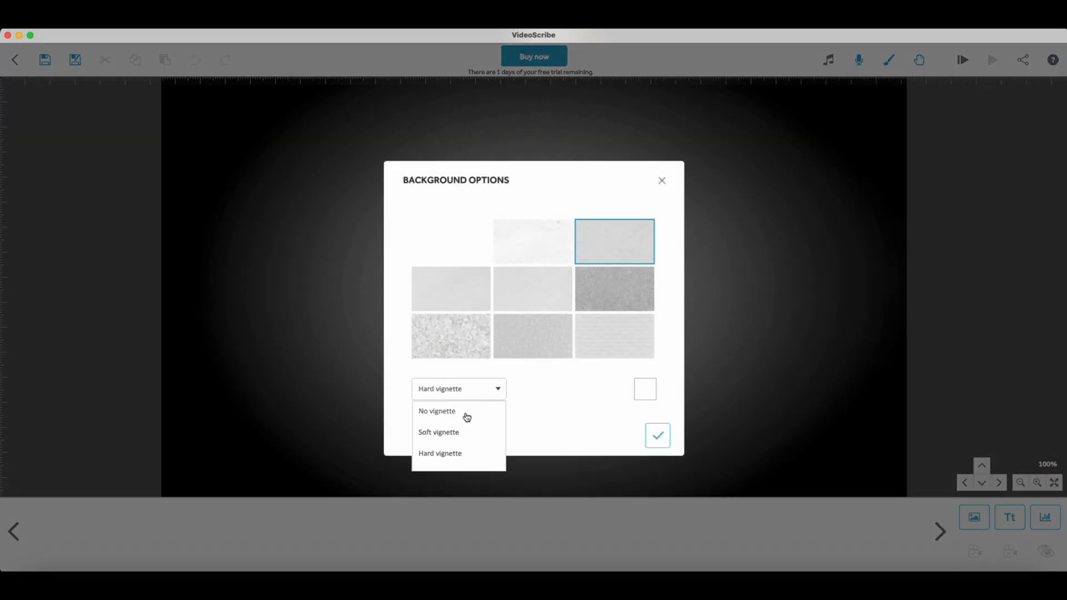
pyautogui.click(452, 412)
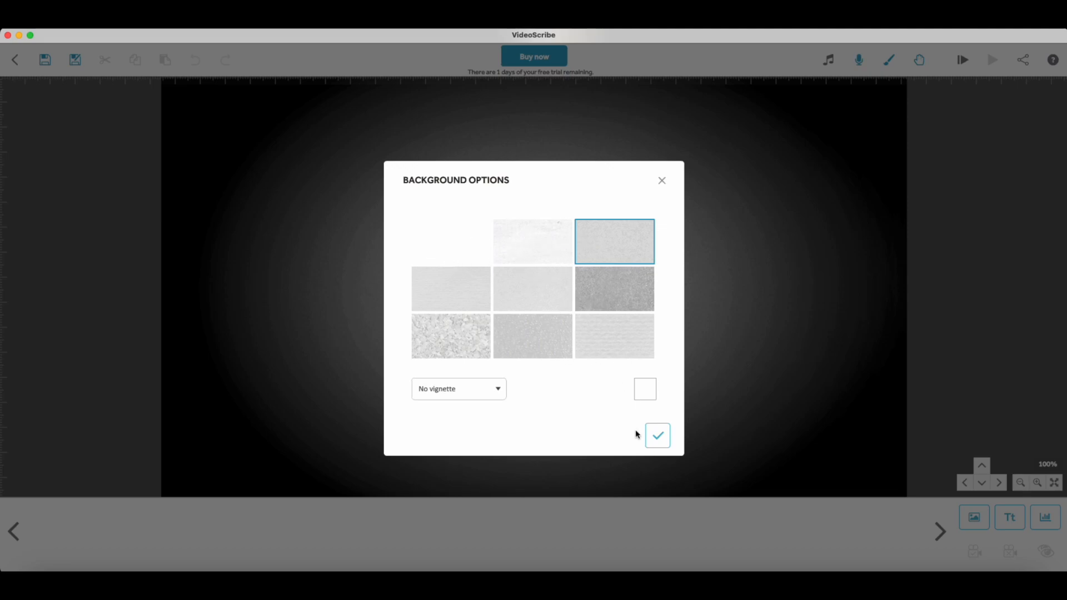
pyautogui.click(659, 439)
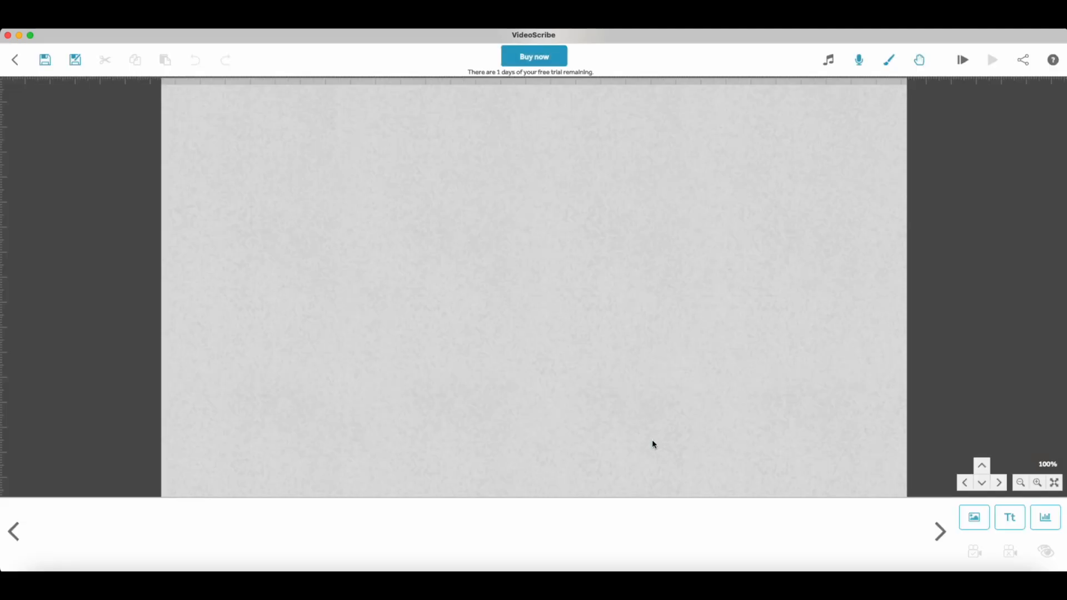
# - Set the scribe hand to the first recently used one, the dark-sleeved arm that draws with a grey marker
pyautogui.click(920, 61)
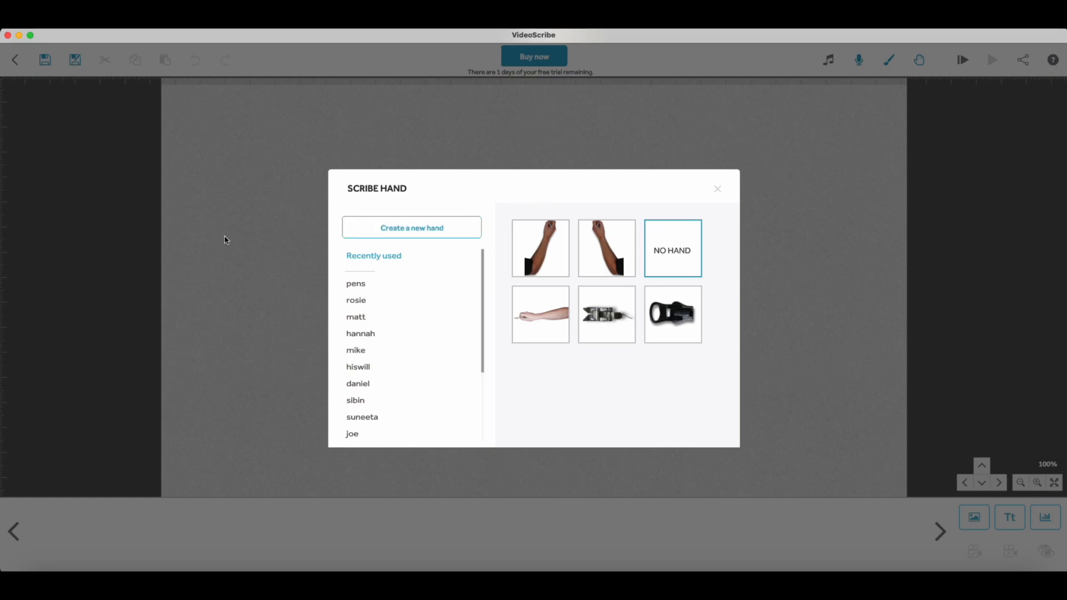
pyautogui.click(555, 248)
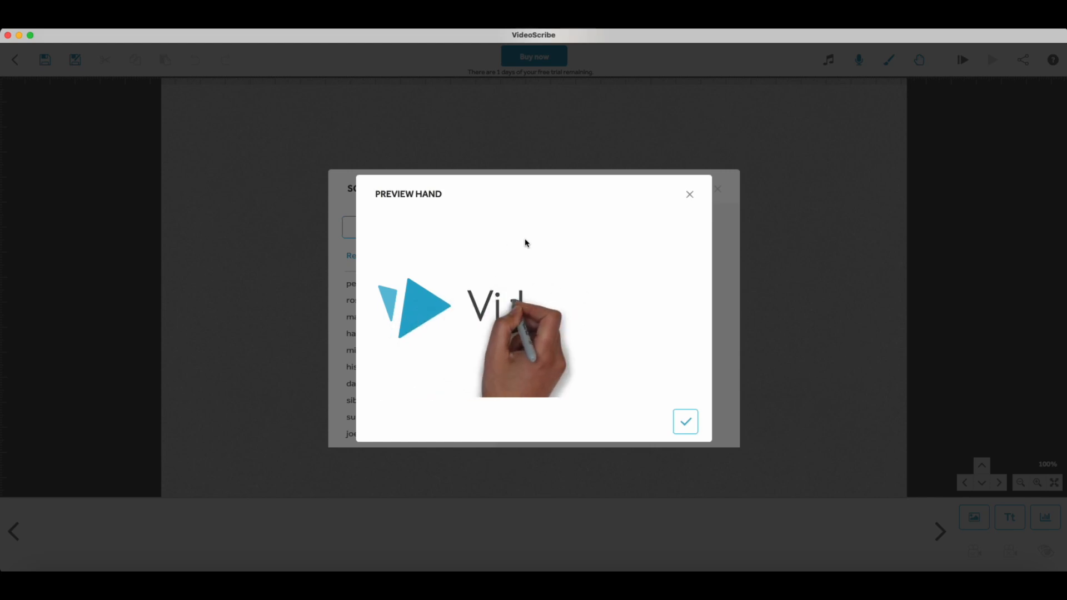
pyautogui.click(682, 421)
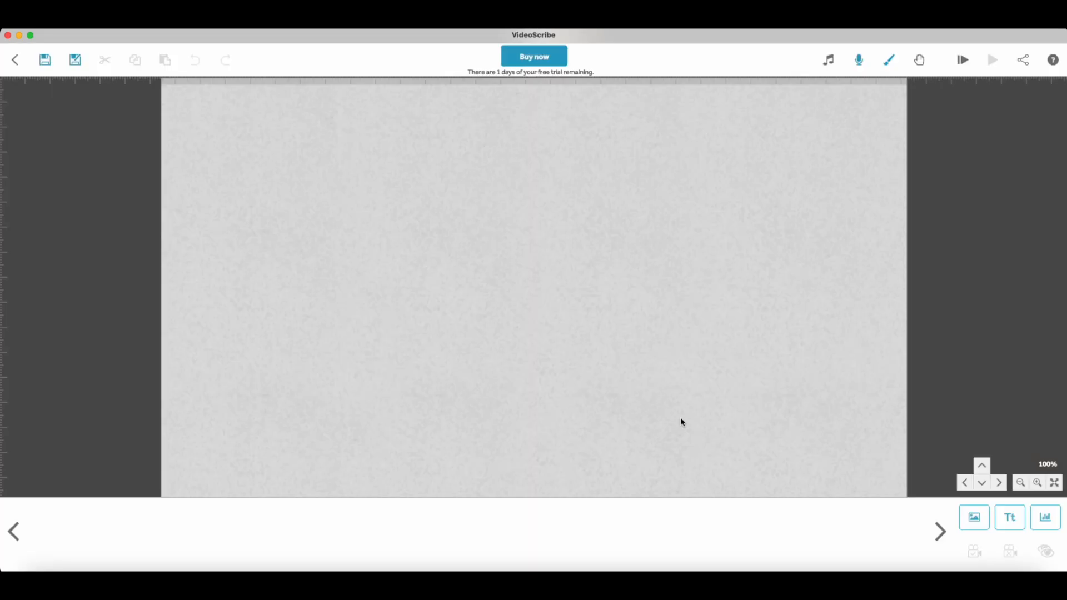
# - Look through the available scribe hands, including the pens category and two of the named hand sets
pyautogui.click(919, 60)
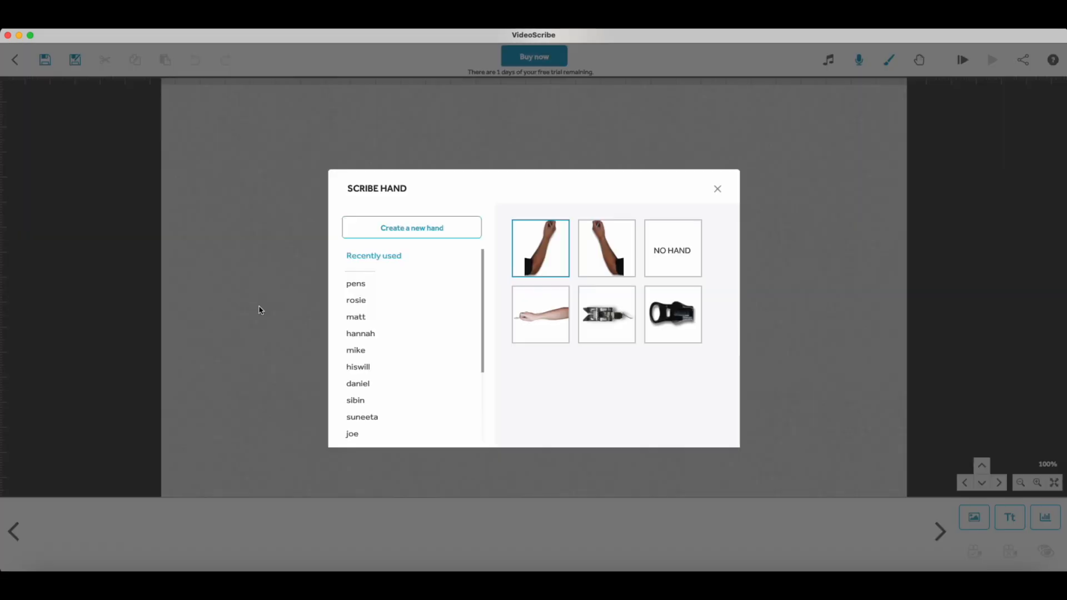
pyautogui.click(366, 286)
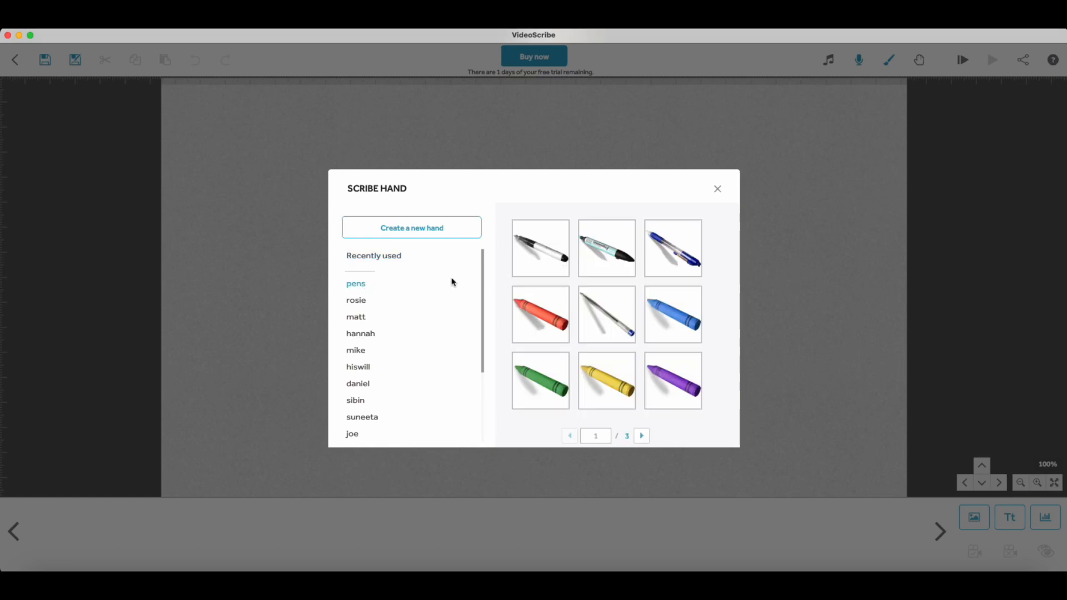
pyautogui.click(355, 302)
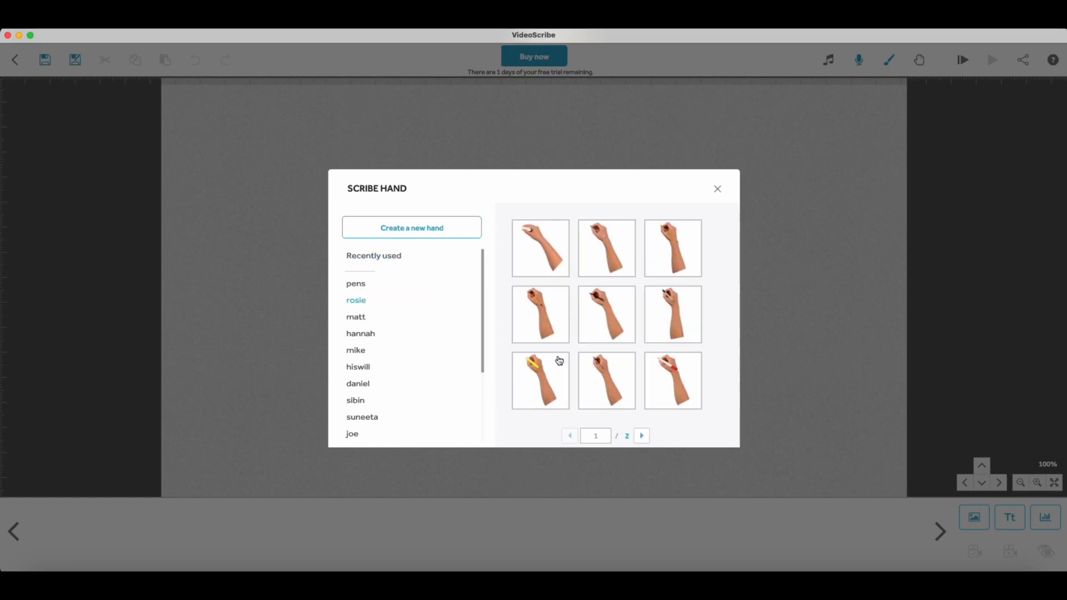
pyautogui.click(371, 350)
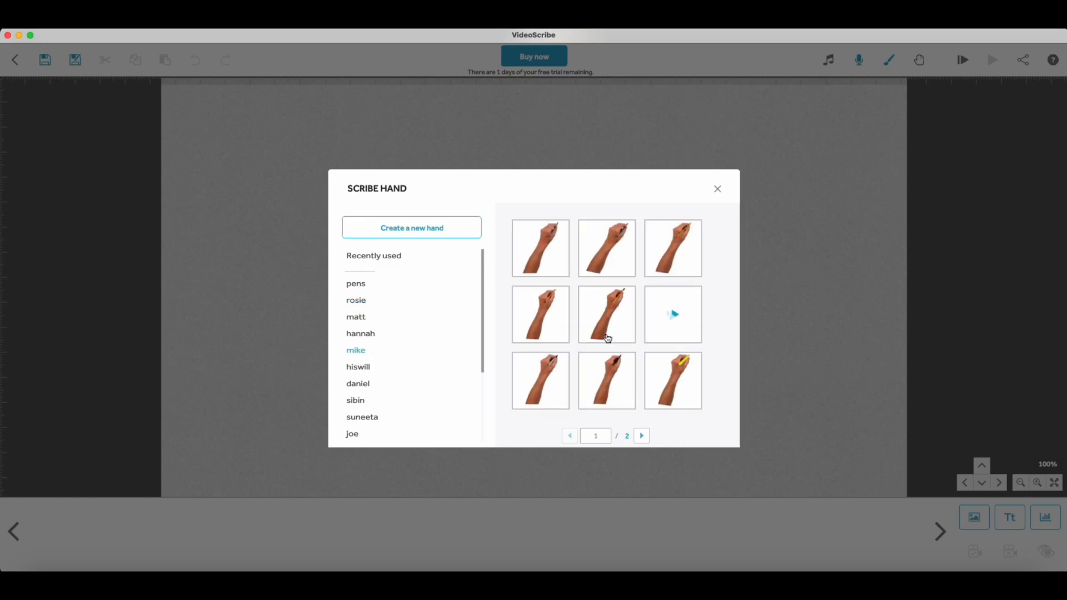
pyautogui.click(388, 256)
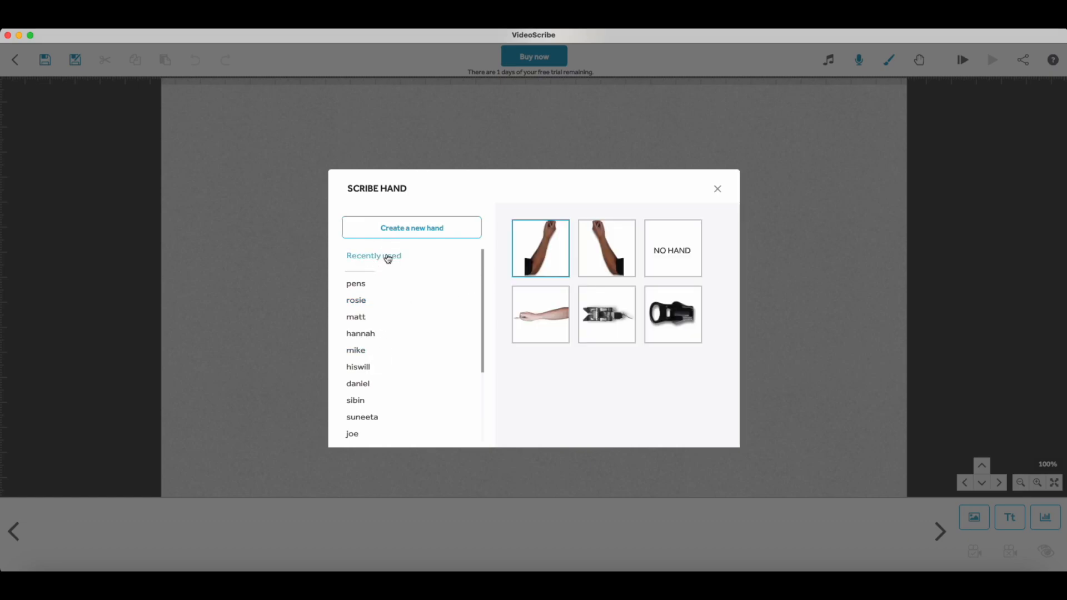
# - Try the No hand option and reselect the first recently used hand for the scribe
pyautogui.click(674, 250)
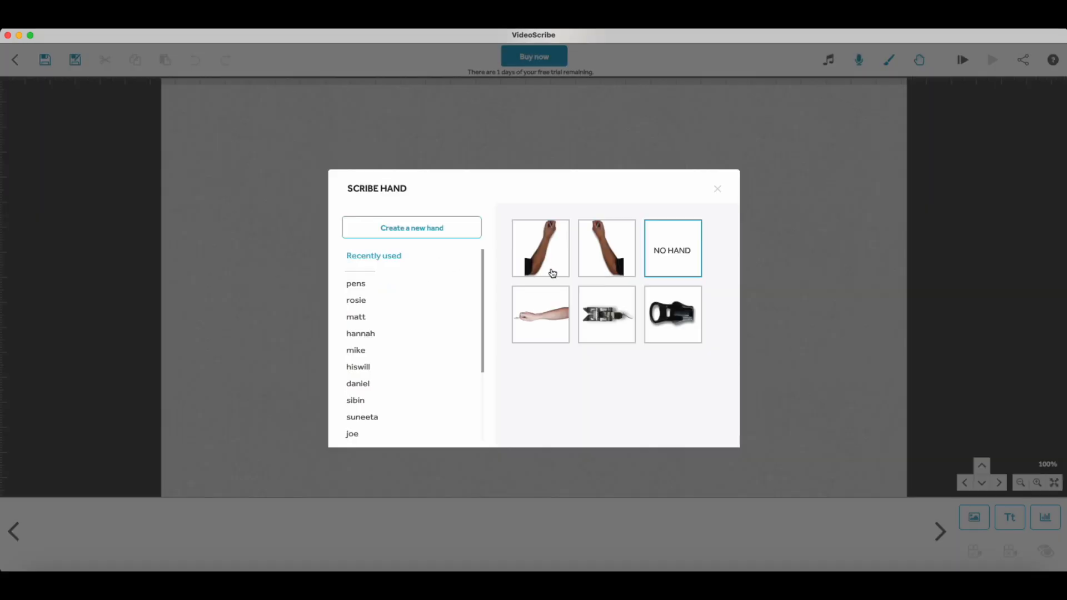
pyautogui.click(559, 245)
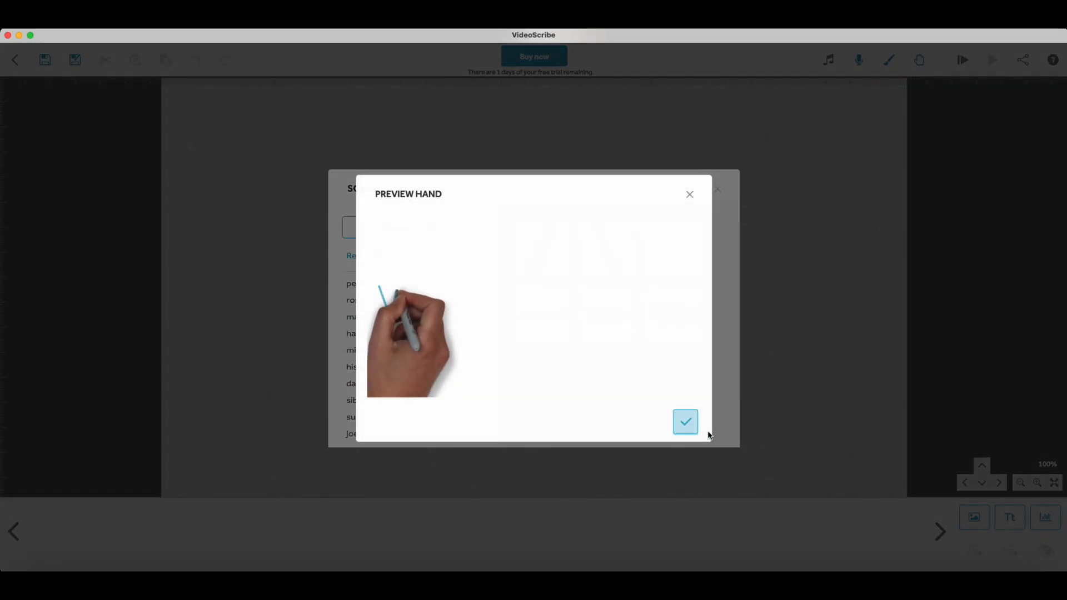
pyautogui.click(689, 421)
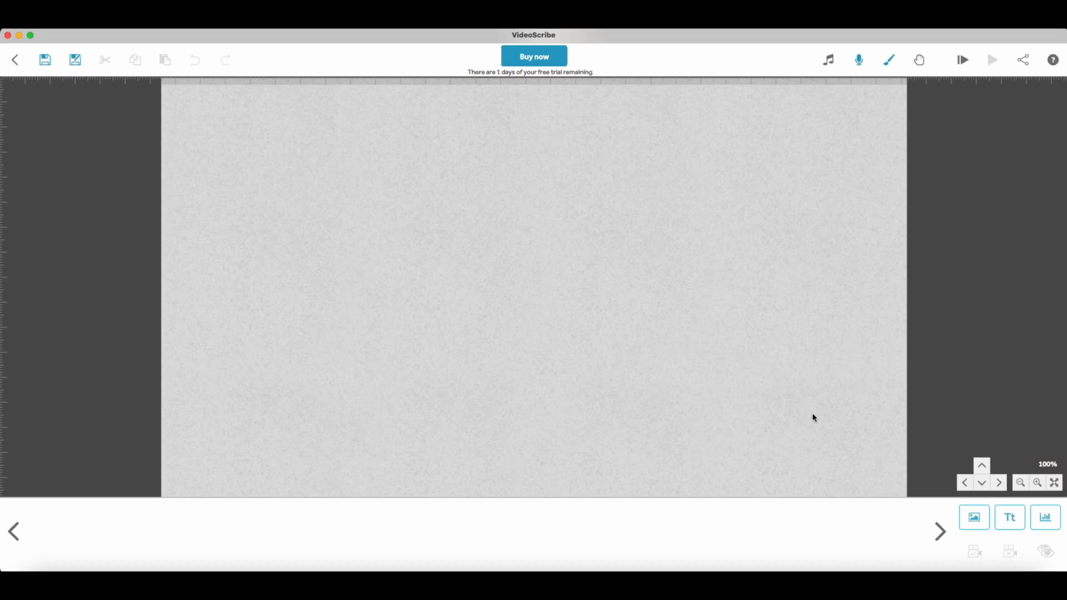
# - Check the imported track in the scribe's voiceover settings and close them
pyautogui.click(859, 60)
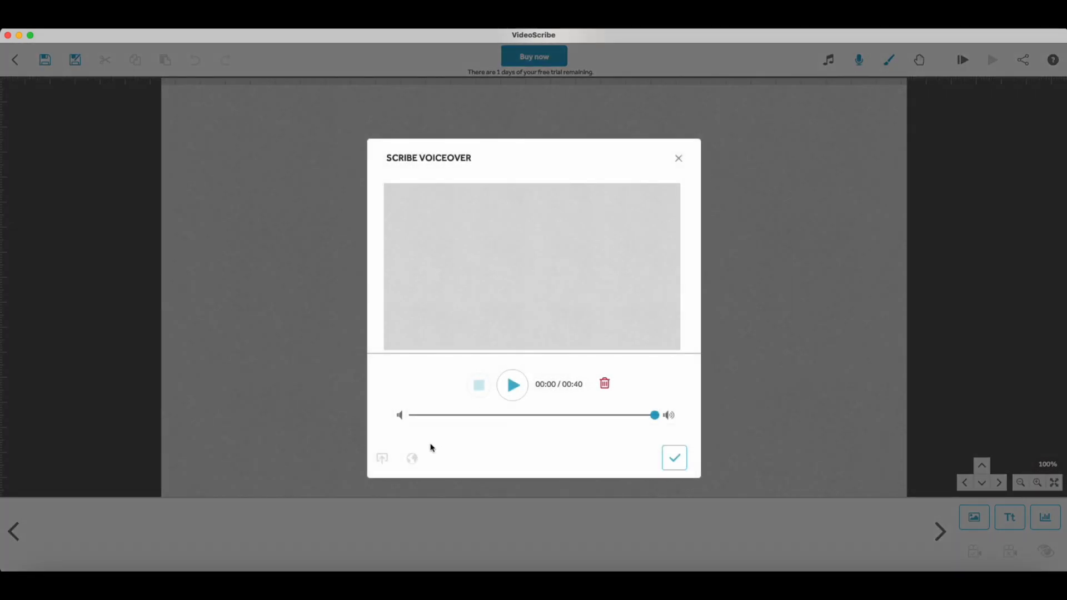
pyautogui.click(677, 460)
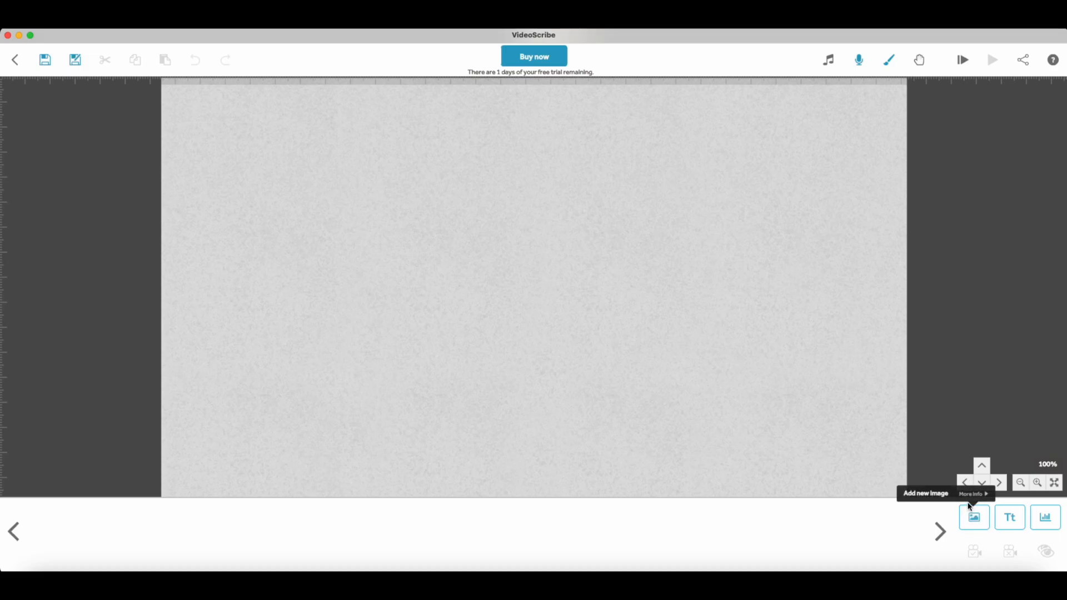
# - Look over the used images and the list of image categories available for adding to the scribe
pyautogui.click(973, 523)
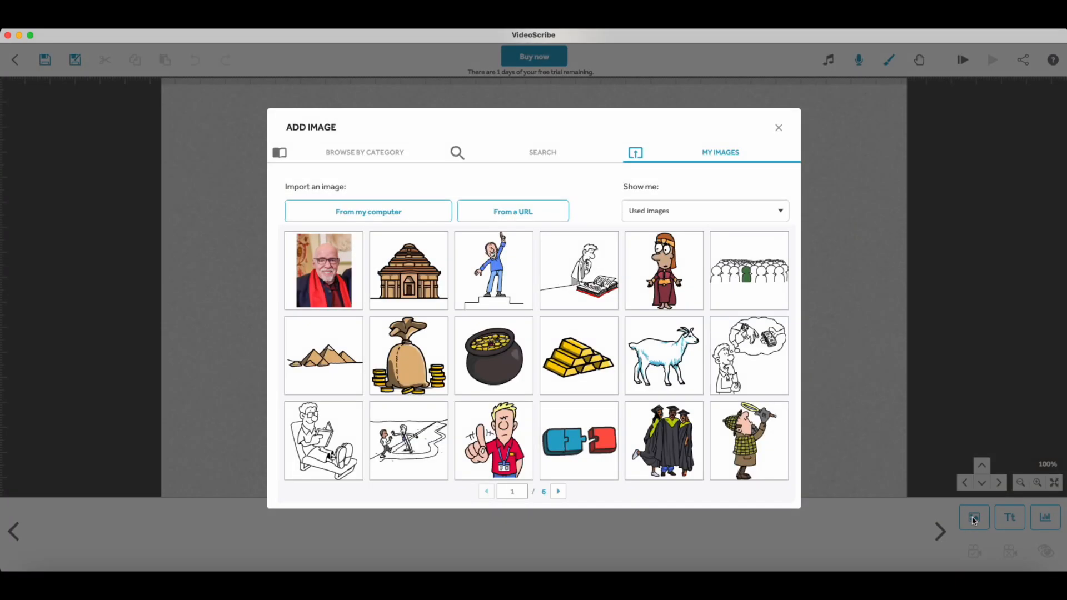
pyautogui.click(369, 151)
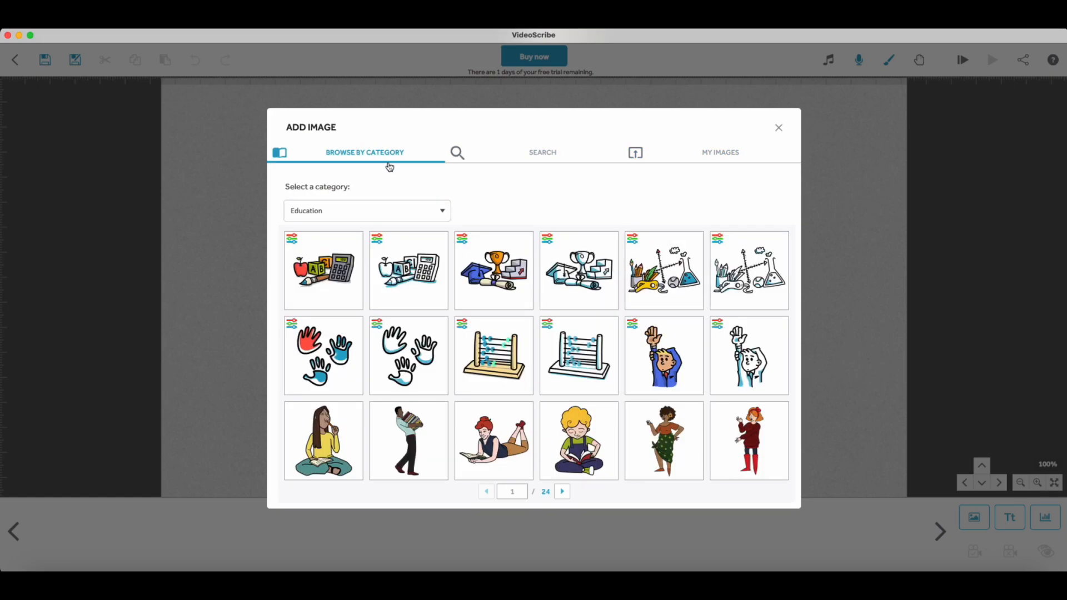
pyautogui.click(378, 210)
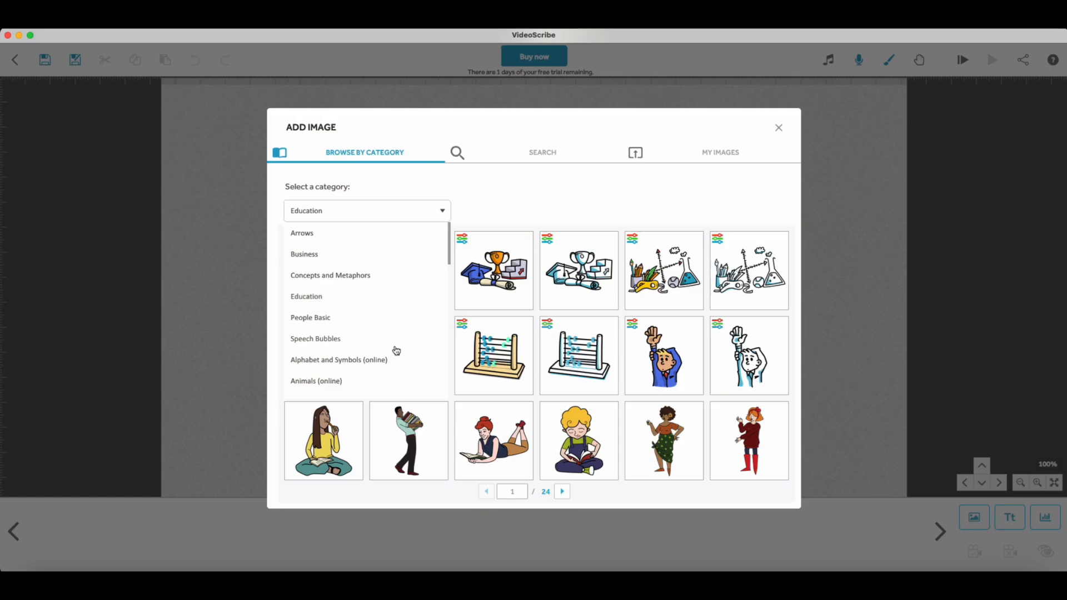
pyautogui.click(477, 221)
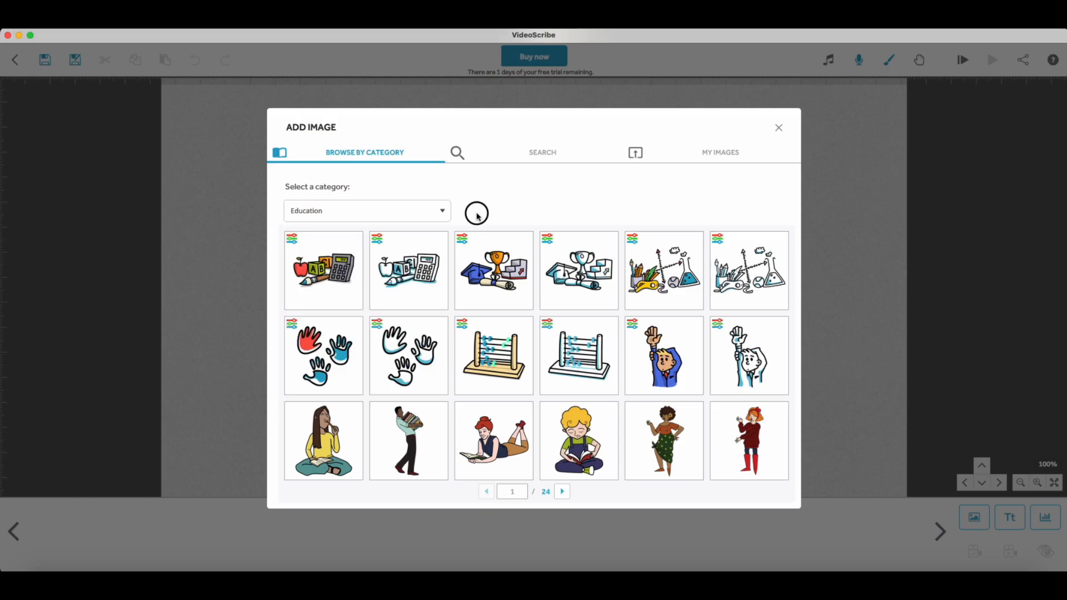
# - Search the image library for "car" and add the grey taxi with the orange roof to the canvas
pyautogui.click(456, 152)
pyautogui.click(374, 210)
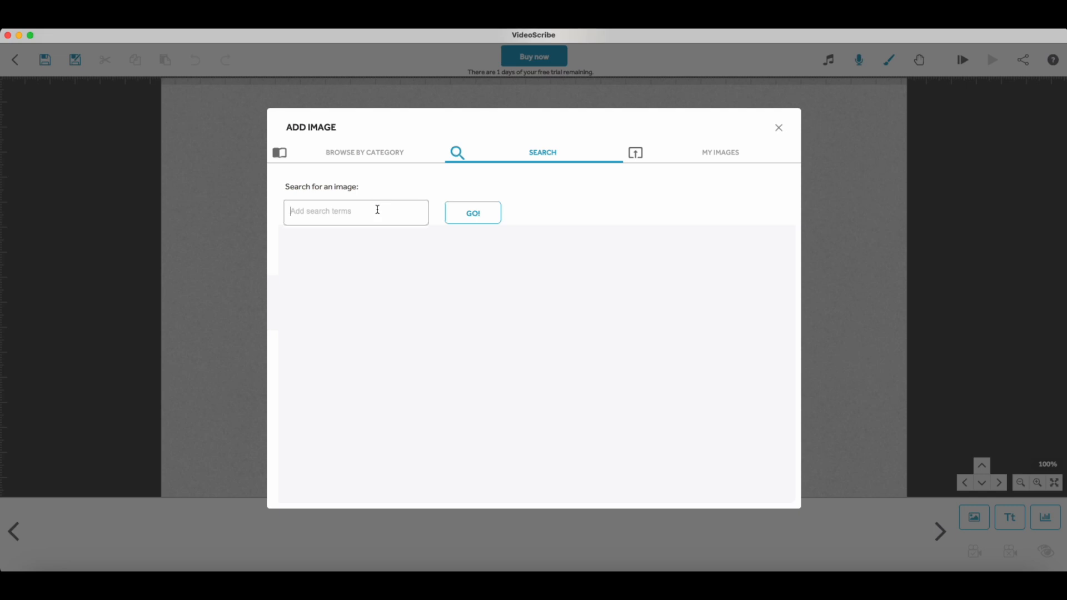
pyautogui.write('car')
pyautogui.click(451, 215)
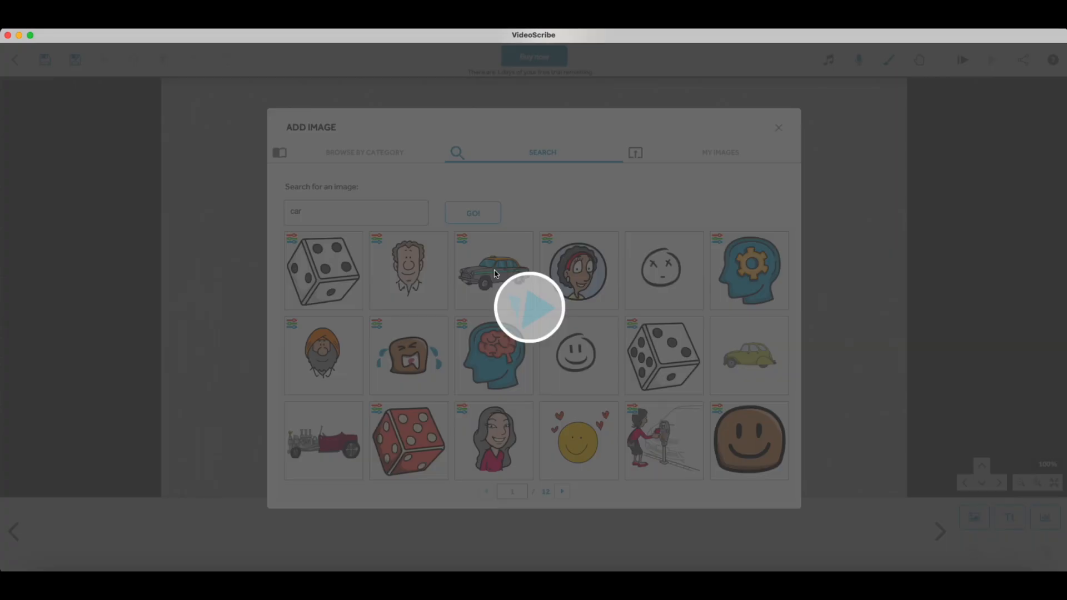
pyautogui.click(495, 272)
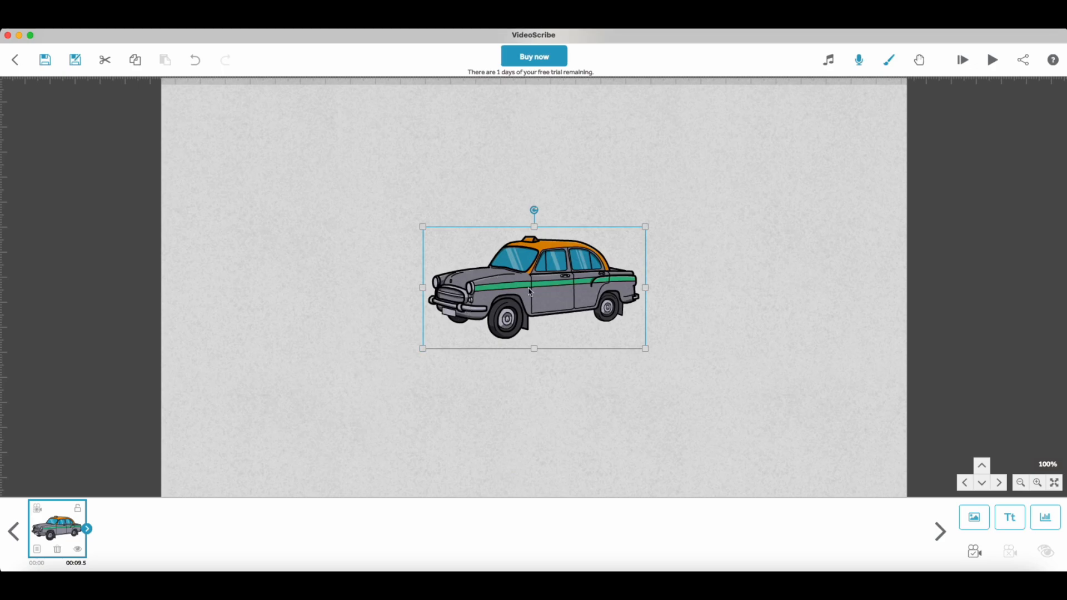
# - Delete the taxi image from the canvas
pyautogui.press('Delete')
pyautogui.click(593, 335)
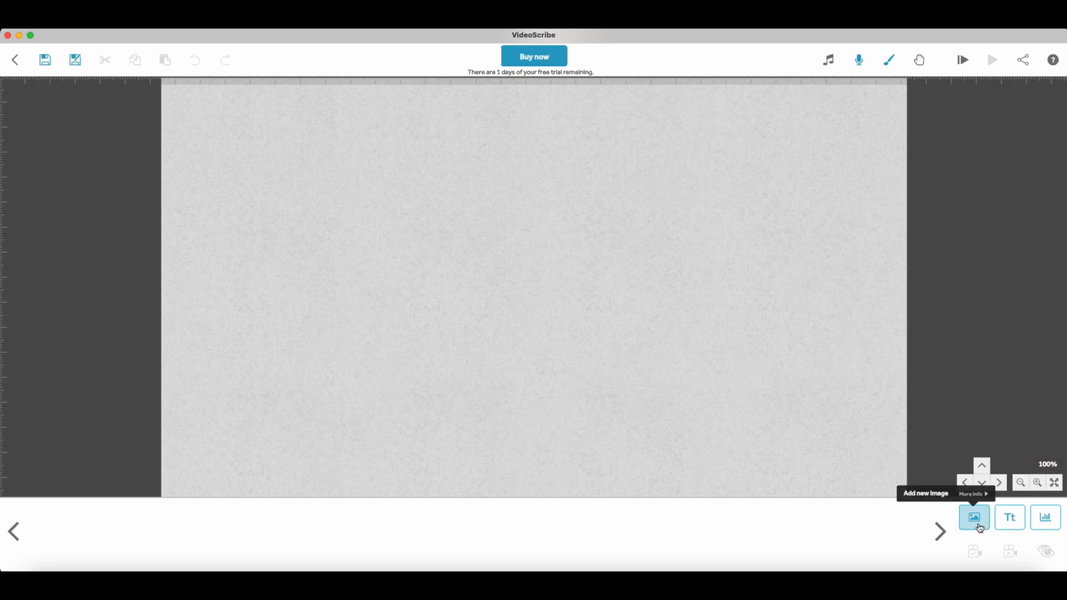
pyautogui.press('super+v')
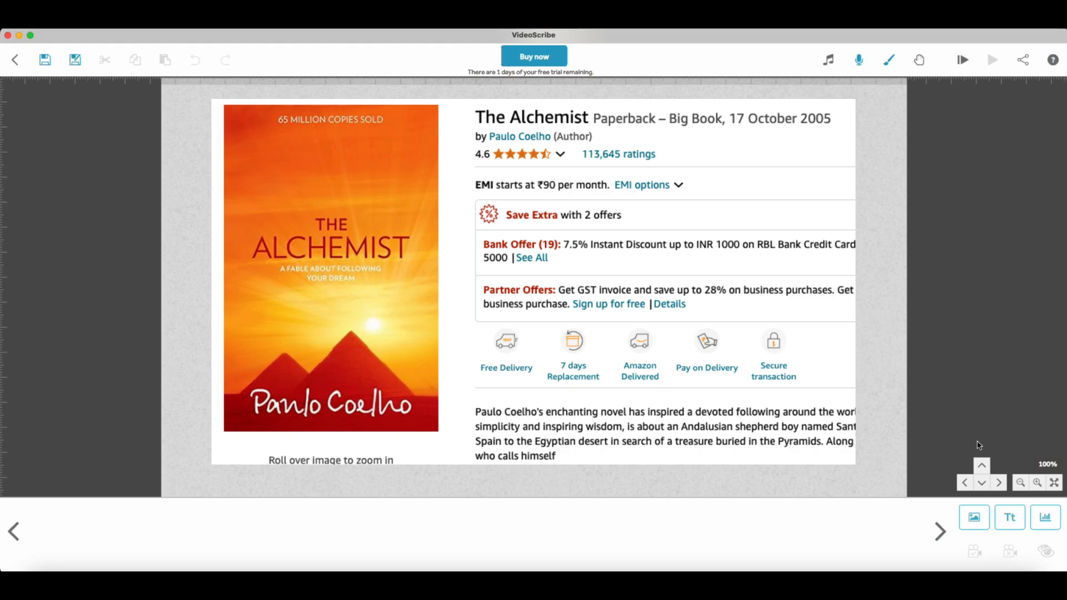
pyautogui.press('super+z')
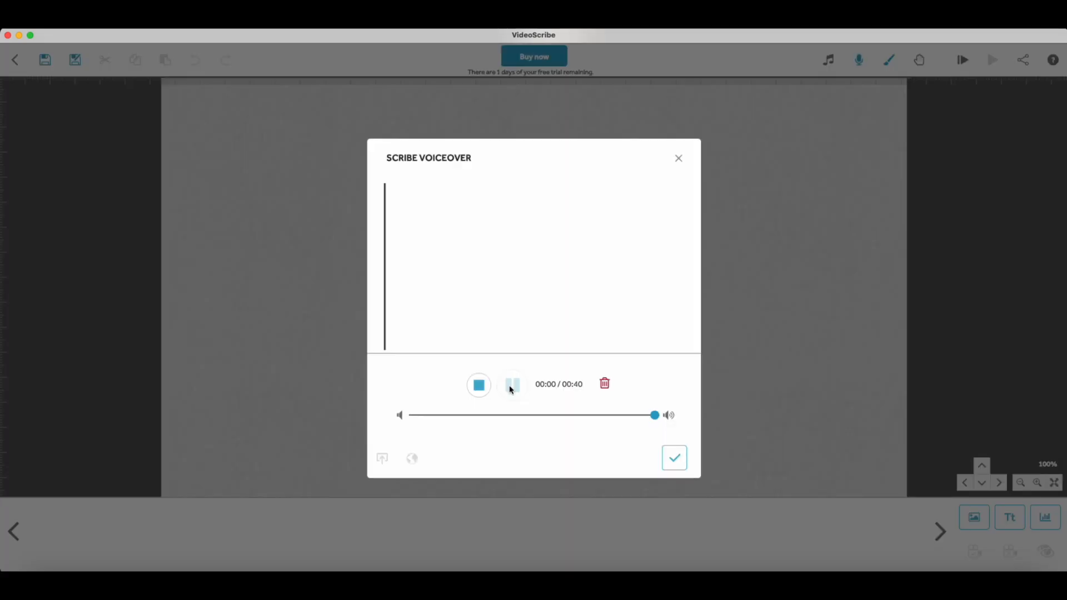
# - Play the scribe's imported voiceover to listen to the narration
pyautogui.click(510, 390)
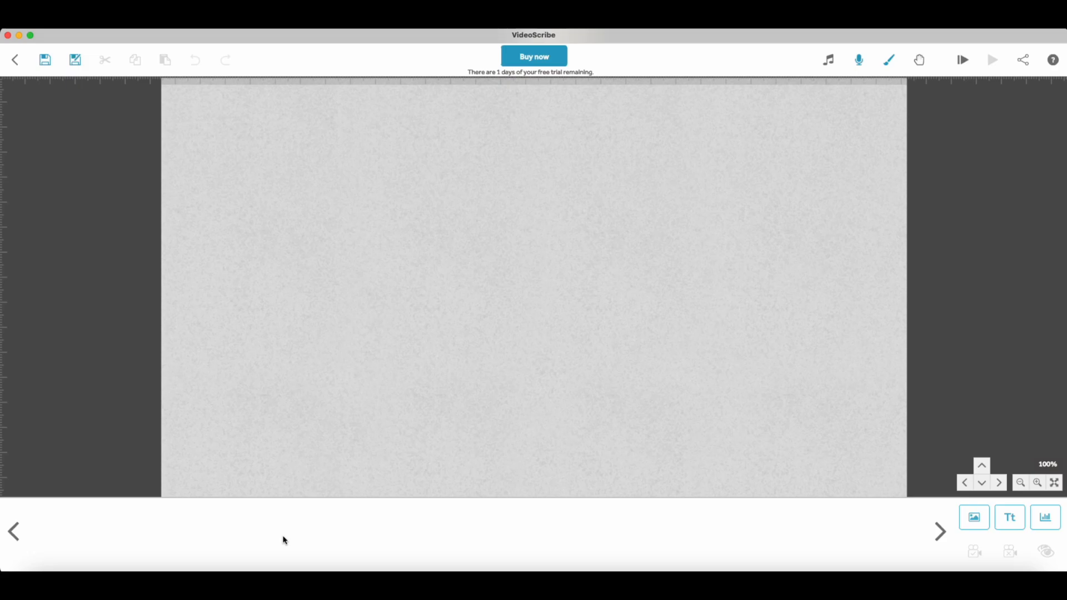
# - Search the image library for "desert" and add the coloured image of palm trees, sand dunes and camels
pyautogui.click(975, 520)
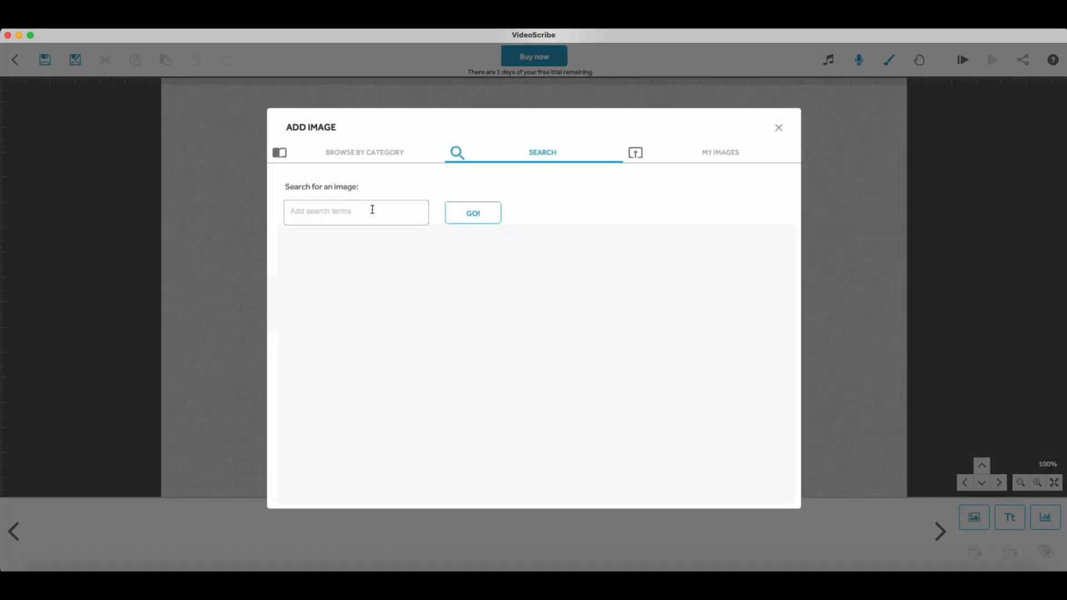
pyautogui.write('desert')
pyautogui.click(485, 221)
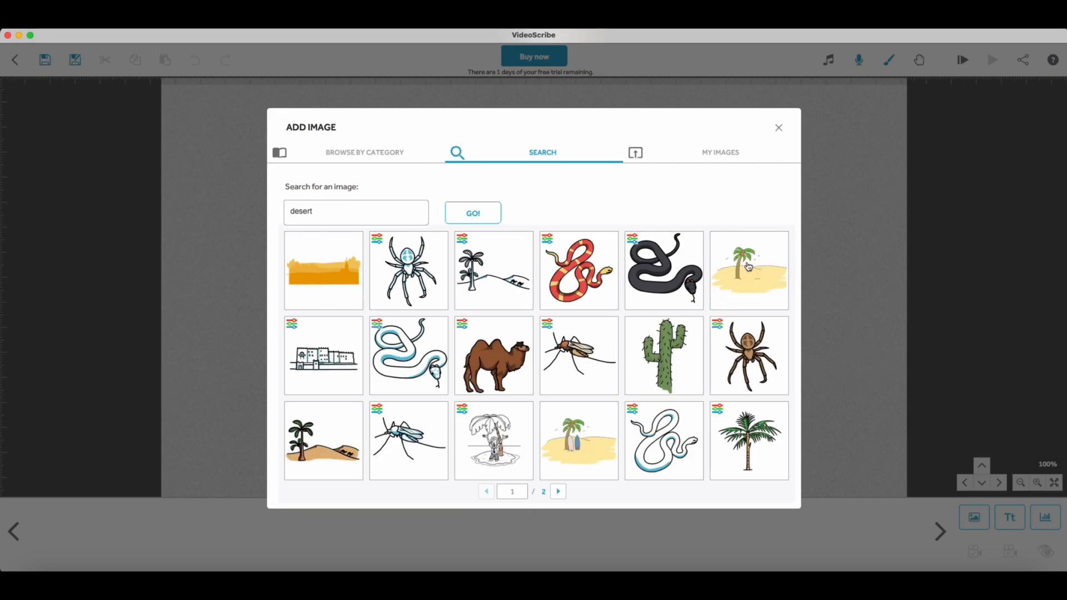
pyautogui.click(333, 441)
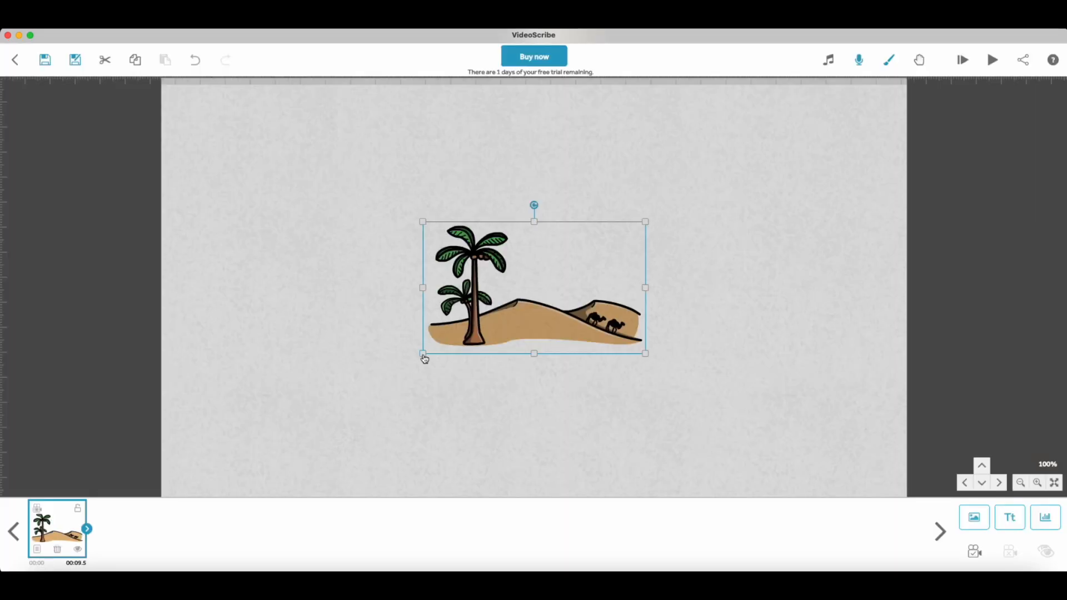
# - Enlarge the desert image to a little over half the canvas width and shift it slightly sideways
pyautogui.moveTo(423, 354); pyautogui.dragTo(328, 439)
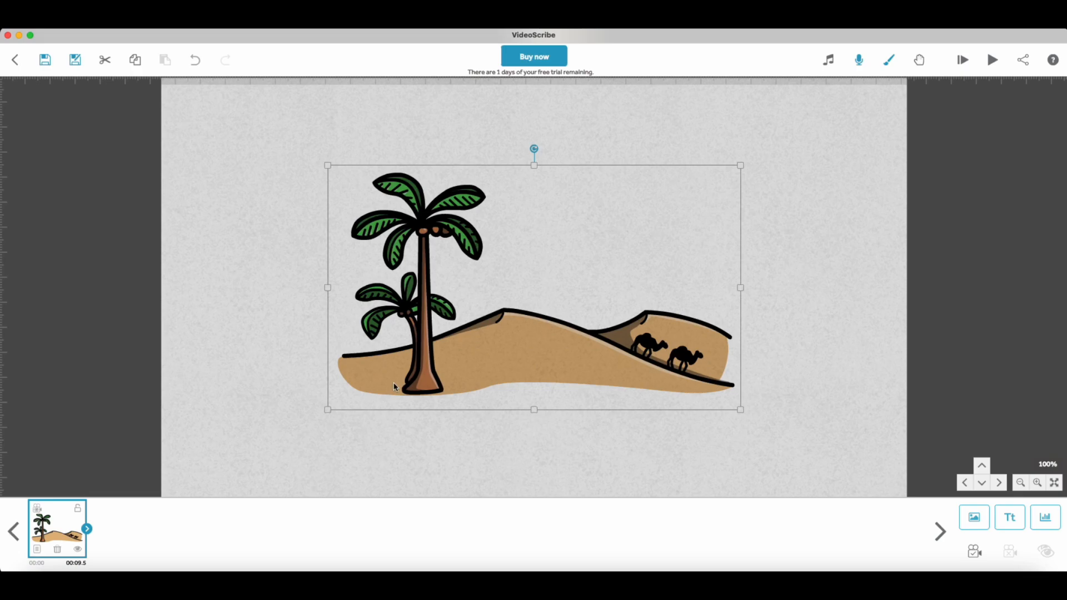
pyautogui.moveTo(490, 352); pyautogui.dragTo(498, 352)
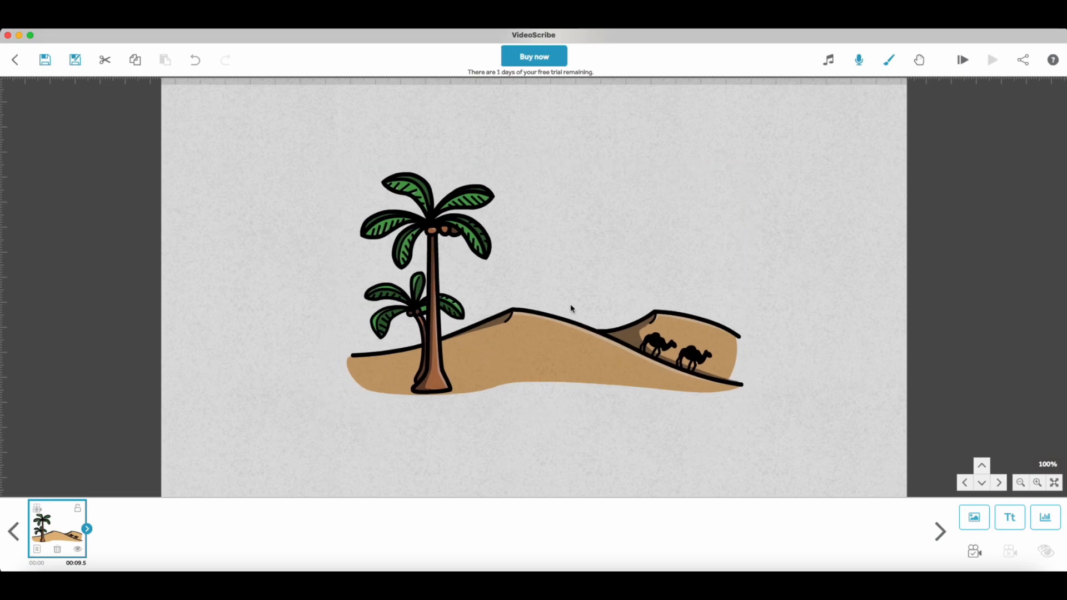
# - Preview the scribe from the start to watch the hand draw the desert image, and stop the playback
pyautogui.click(962, 59)
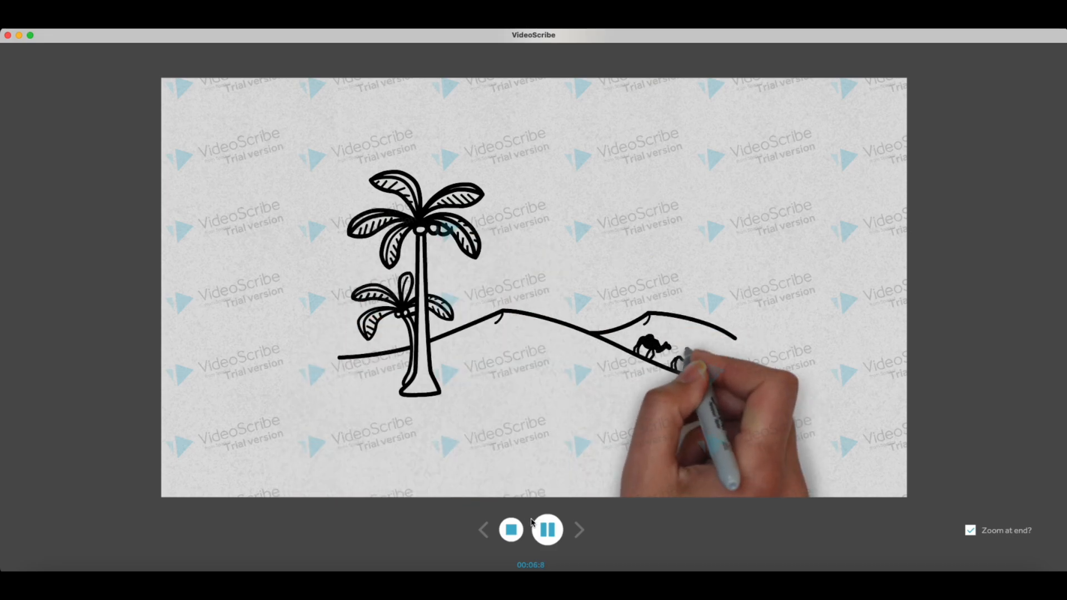
pyautogui.click(511, 529)
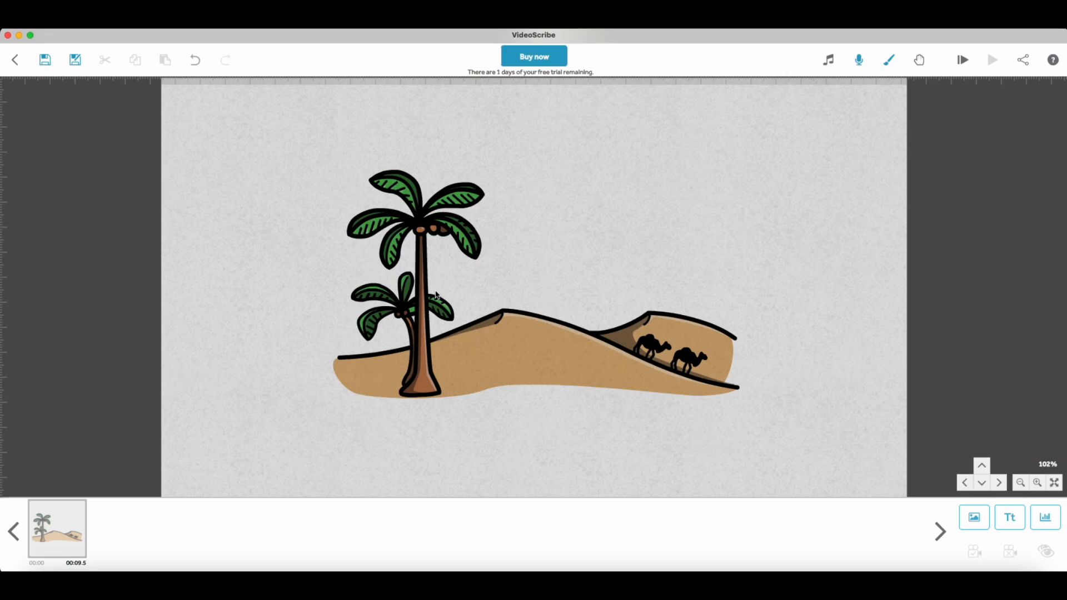
# - Set the desert image's animate time to 4.0 s and its transition time to 0.5 s
pyautogui.click(60, 523)
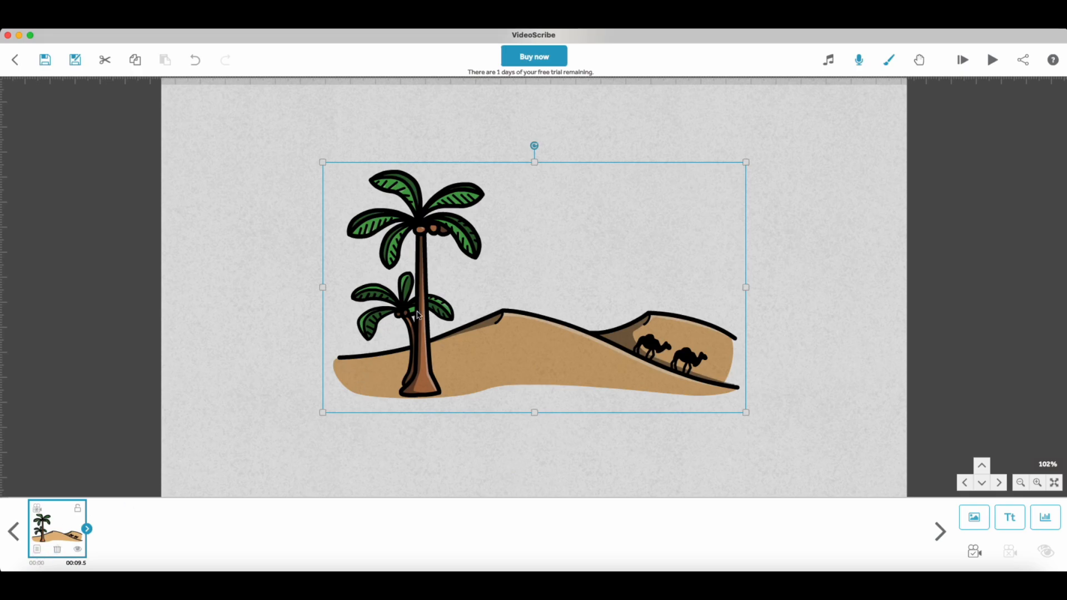
pyautogui.doubleClick(460, 282)
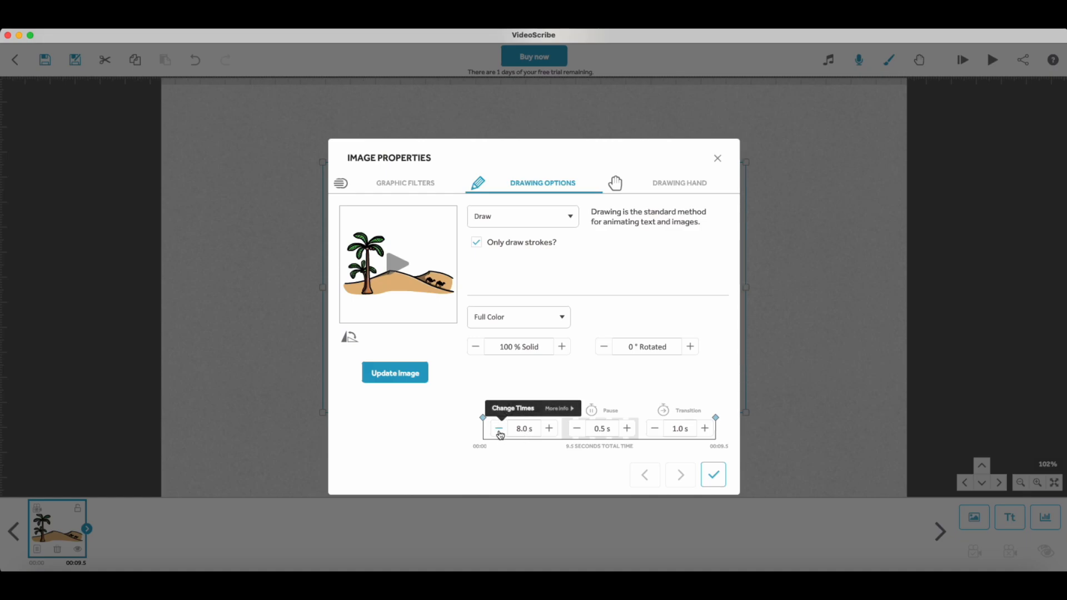
pyautogui.click(499, 431)
pyautogui.click(500, 430)
pyautogui.click(500, 430)
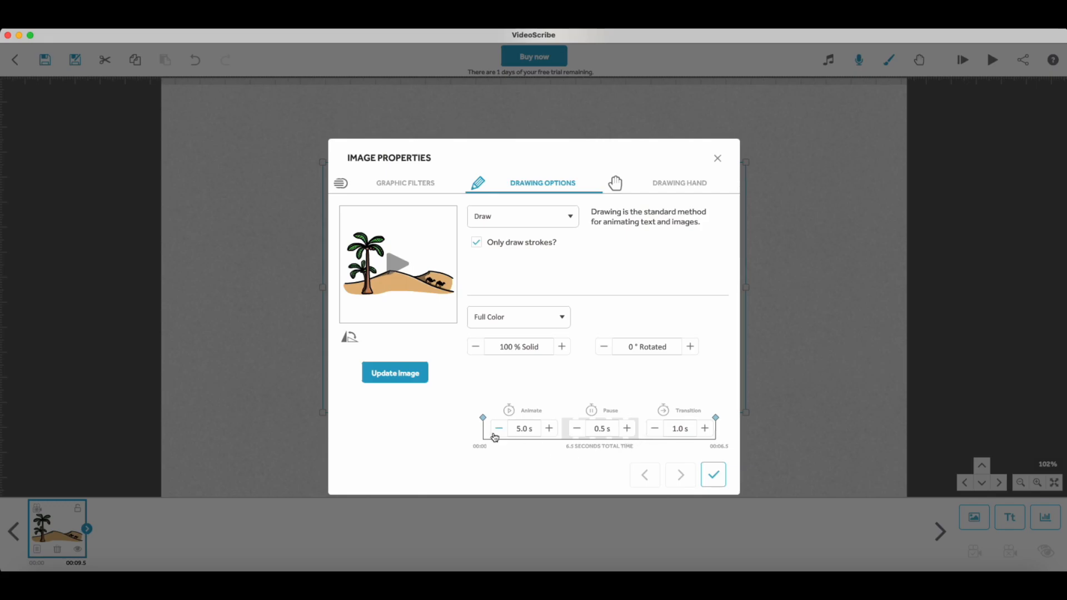
pyautogui.click(498, 429)
pyautogui.click(498, 428)
pyautogui.click(655, 429)
pyautogui.click(716, 473)
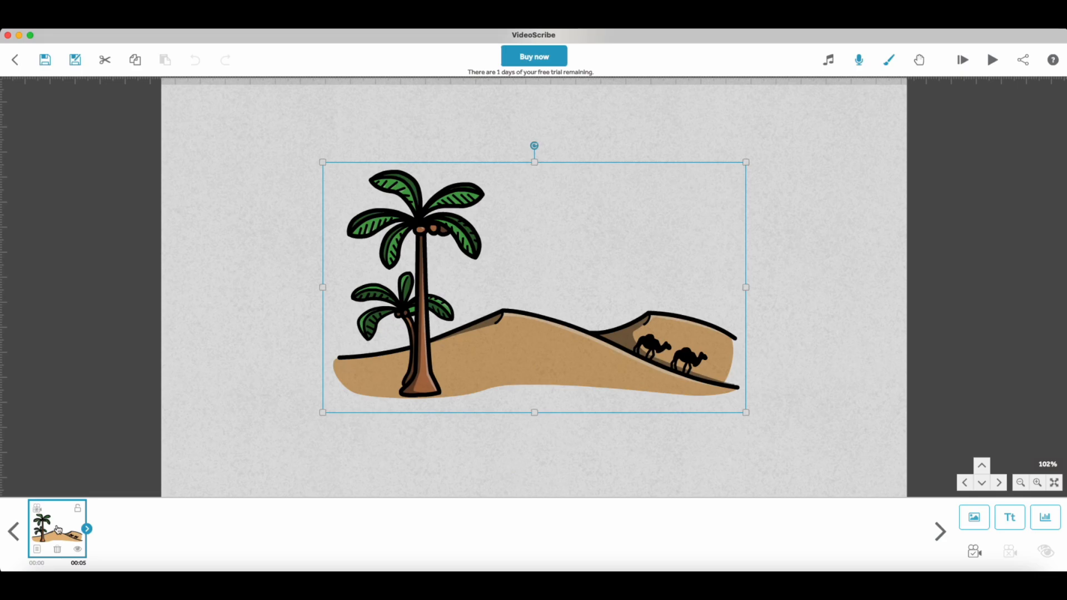
# - Enlarge the desert image to about four-fifths of the canvas width and keep it roughly centred
pyautogui.moveTo(322, 413); pyautogui.dragTo(240, 462)
pyautogui.moveTo(548, 340); pyautogui.dragTo(552, 340)
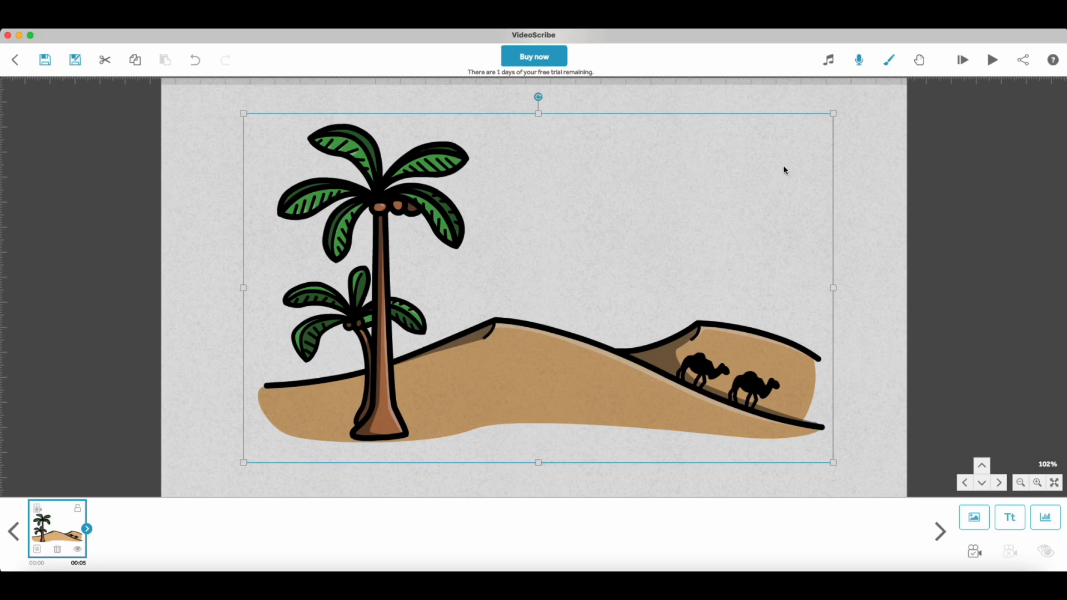
# - Set the desert image's animate time to 1.0 s and both its pause and transition times to 0 s
pyautogui.click(37, 549)
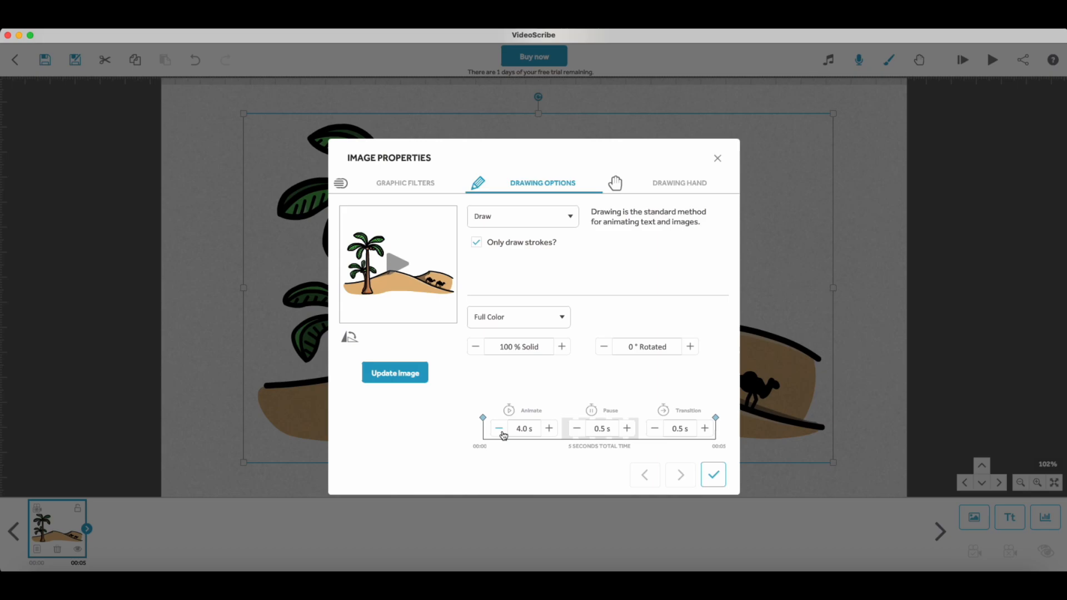
pyautogui.click(498, 429)
pyautogui.click(498, 429)
pyautogui.click(499, 429)
pyautogui.click(499, 429)
pyautogui.click(498, 428)
pyautogui.click(498, 429)
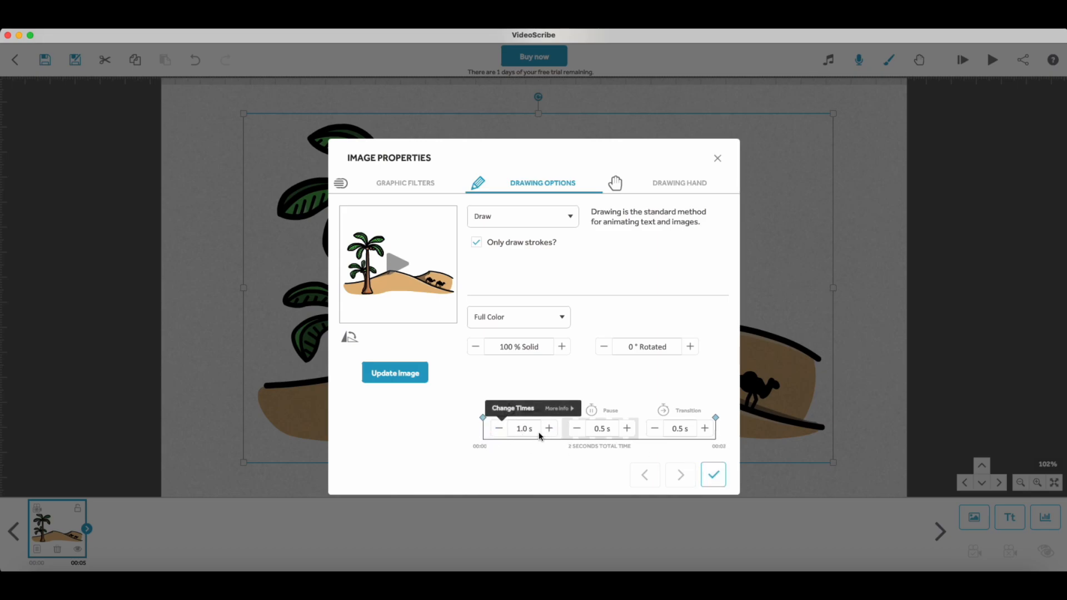
pyautogui.click(656, 429)
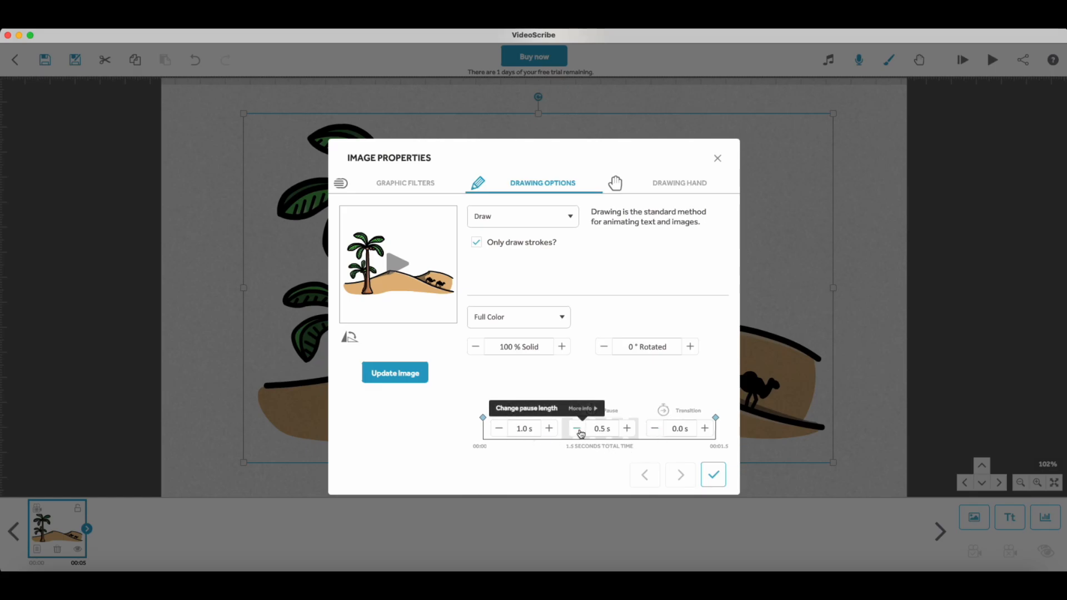
pyautogui.click(578, 429)
pyautogui.click(713, 475)
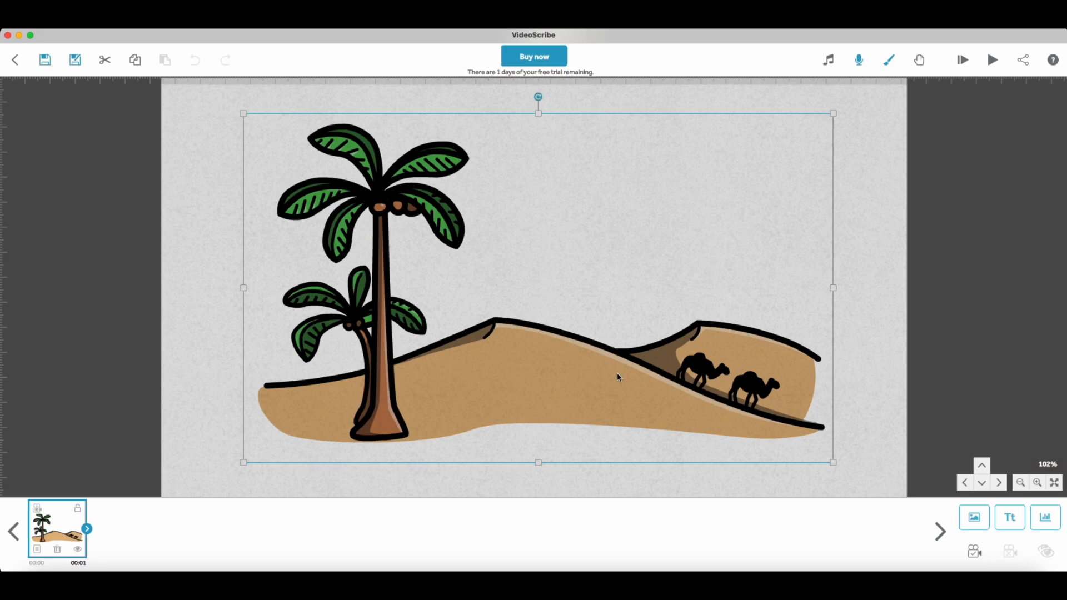
# - Add the author's portrait photo with the red scarf from the previously used images
pyautogui.click(973, 517)
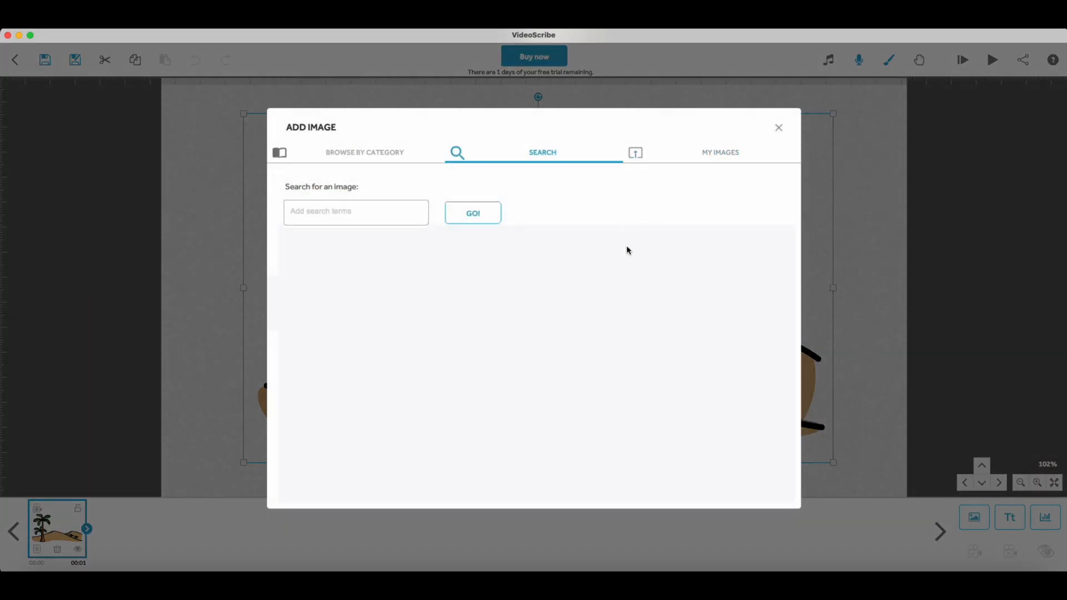
pyautogui.click(636, 157)
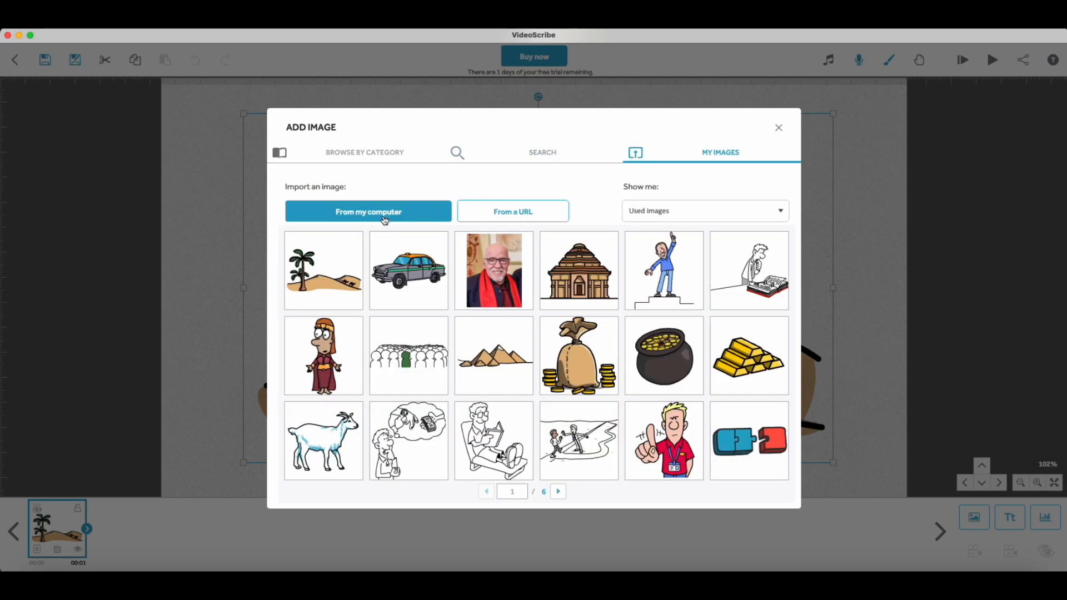
pyautogui.click(397, 214)
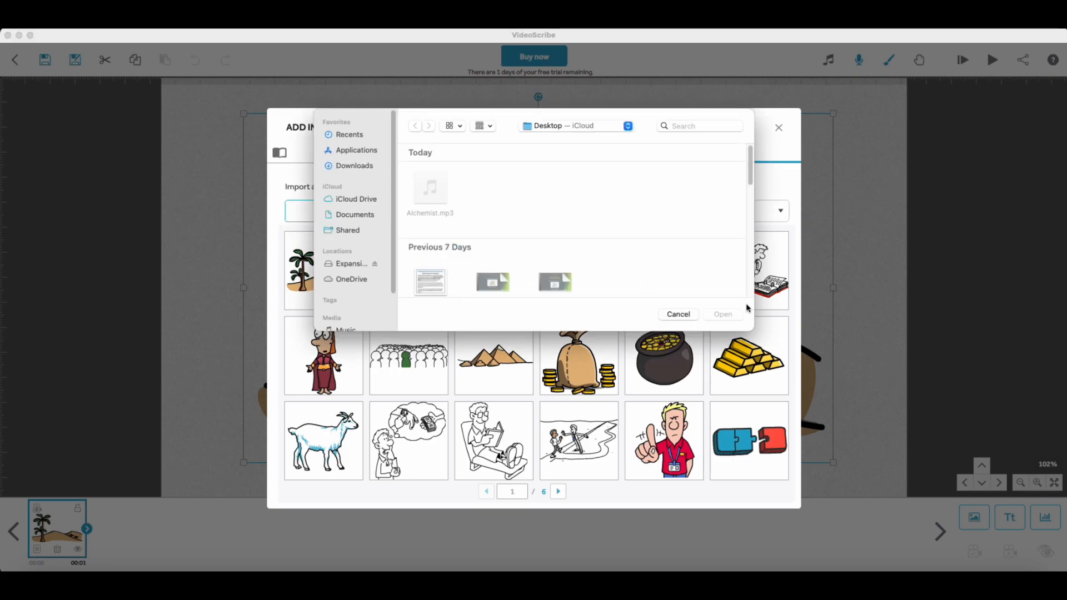
pyautogui.click(677, 315)
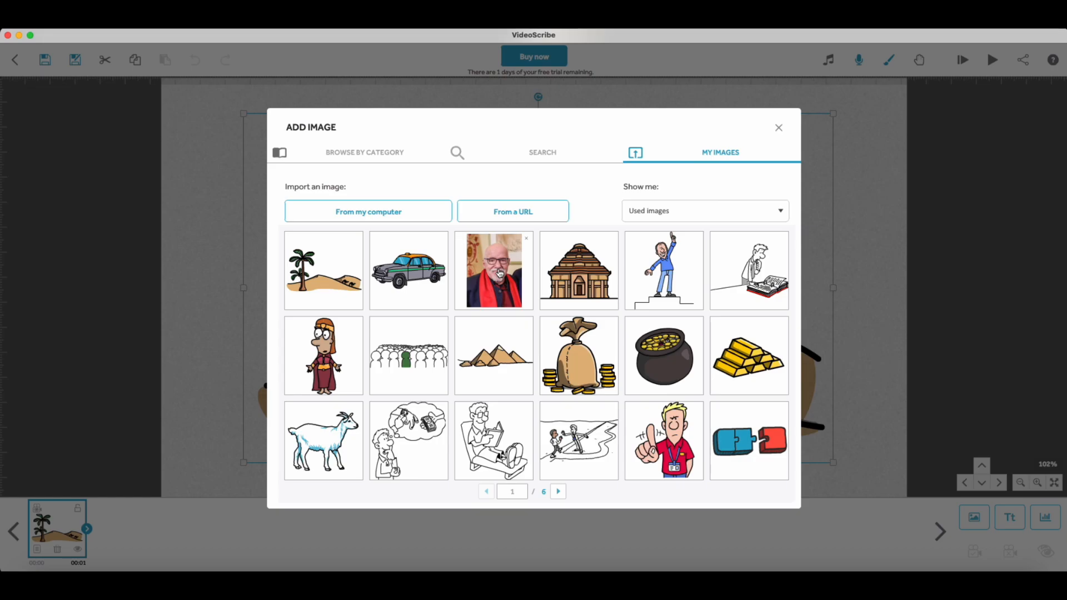
pyautogui.click(500, 273)
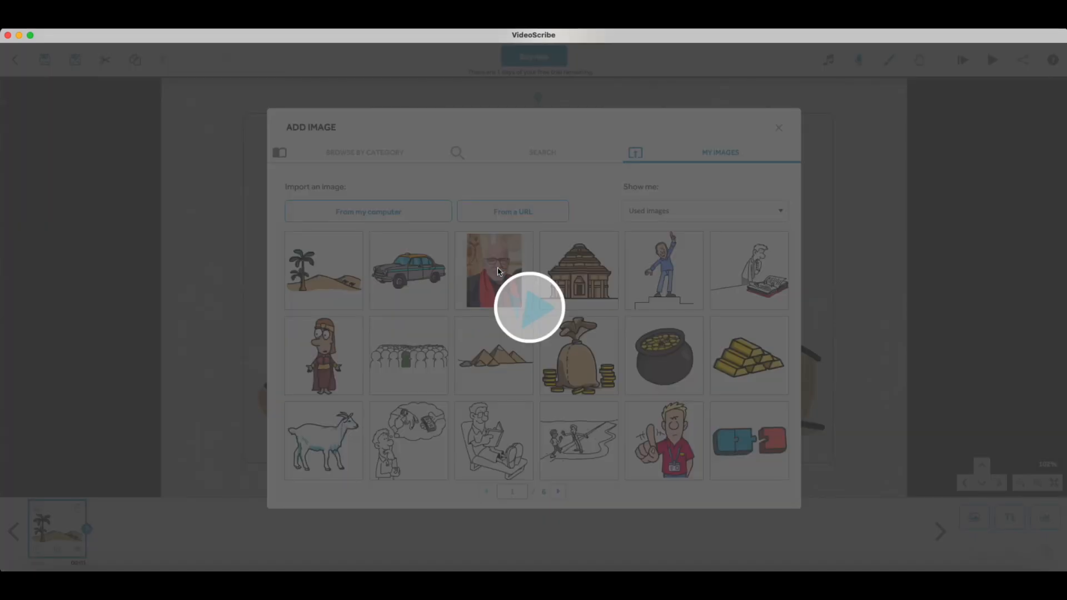
# - Shrink the portrait photo to about 15% of the canvas width and place it above the middle dune, beside the palm tree
pyautogui.moveTo(530, 302); pyautogui.dragTo(634, 263)
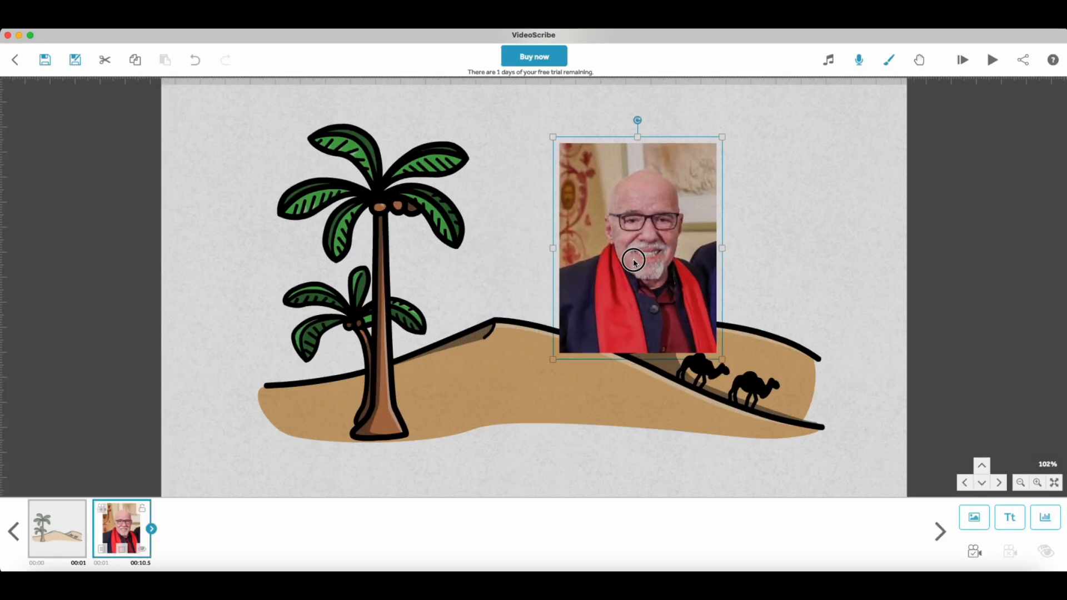
pyautogui.moveTo(722, 362); pyautogui.dragTo(698, 317)
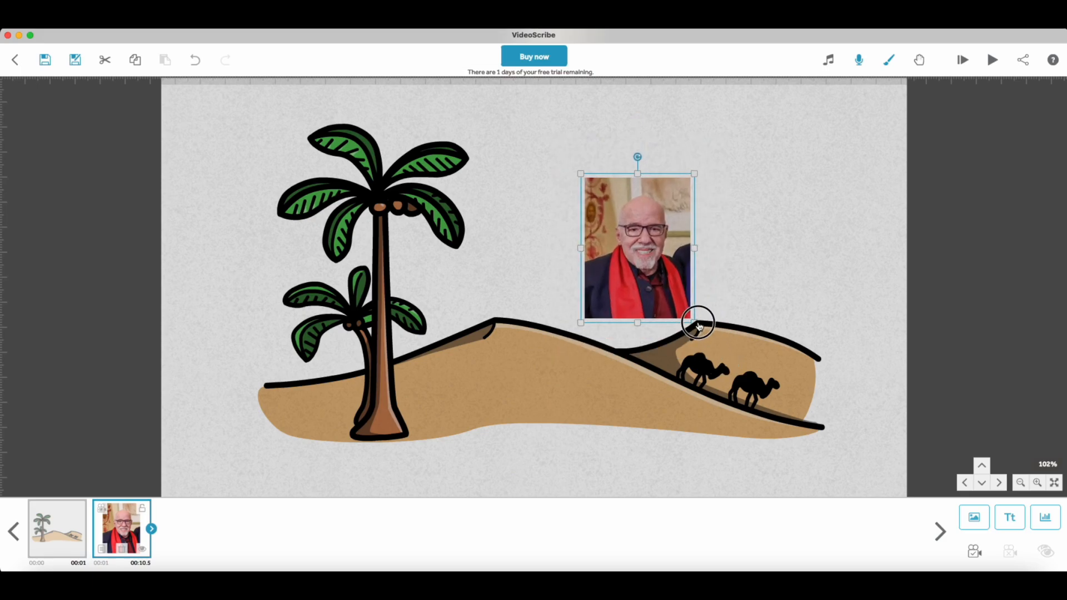
pyautogui.moveTo(656, 278); pyautogui.dragTo(587, 237)
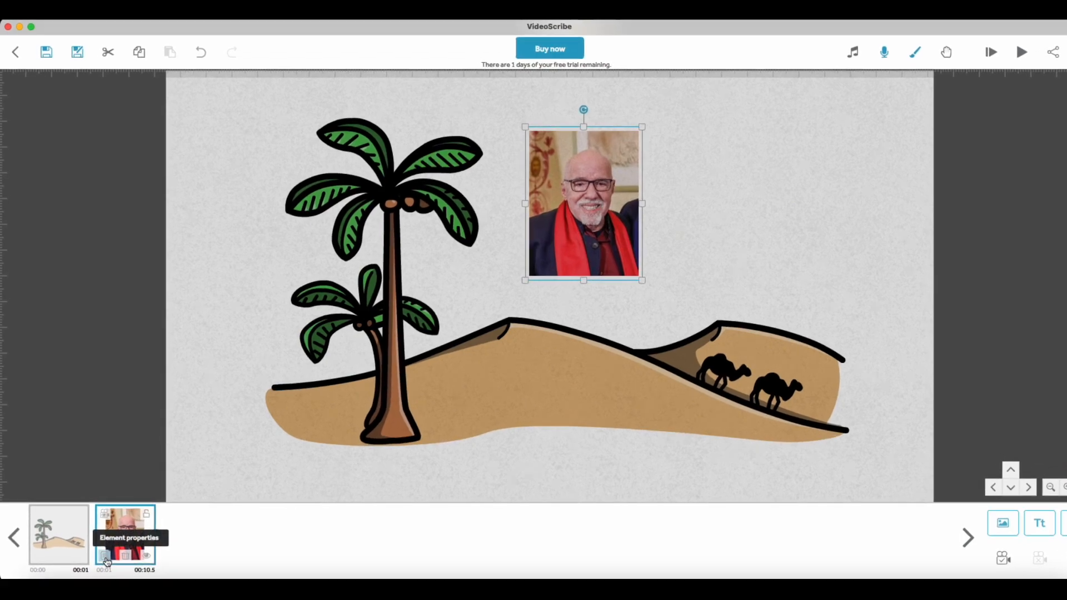
# - Set the portrait photo's animate time to 1 s and its transition time to 0.5 s
pyautogui.click(113, 577)
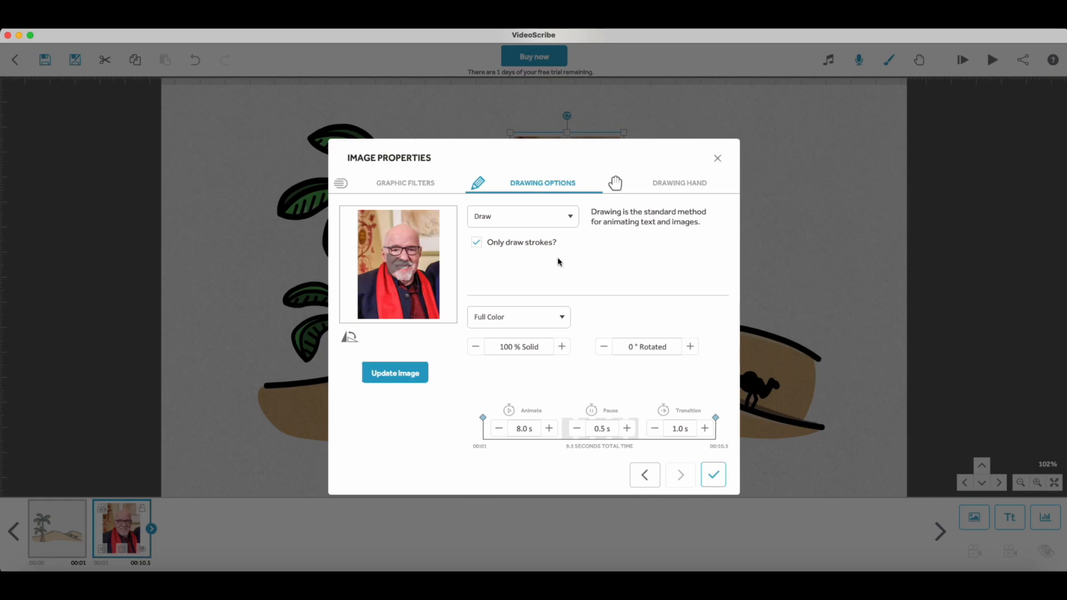
pyautogui.click(537, 431)
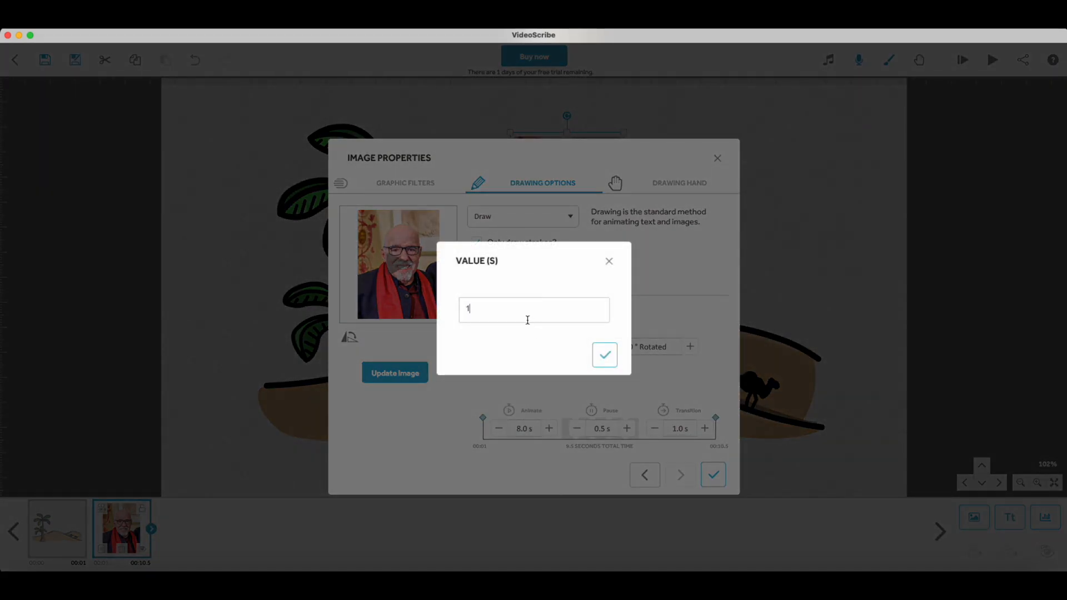
pyautogui.click(608, 355)
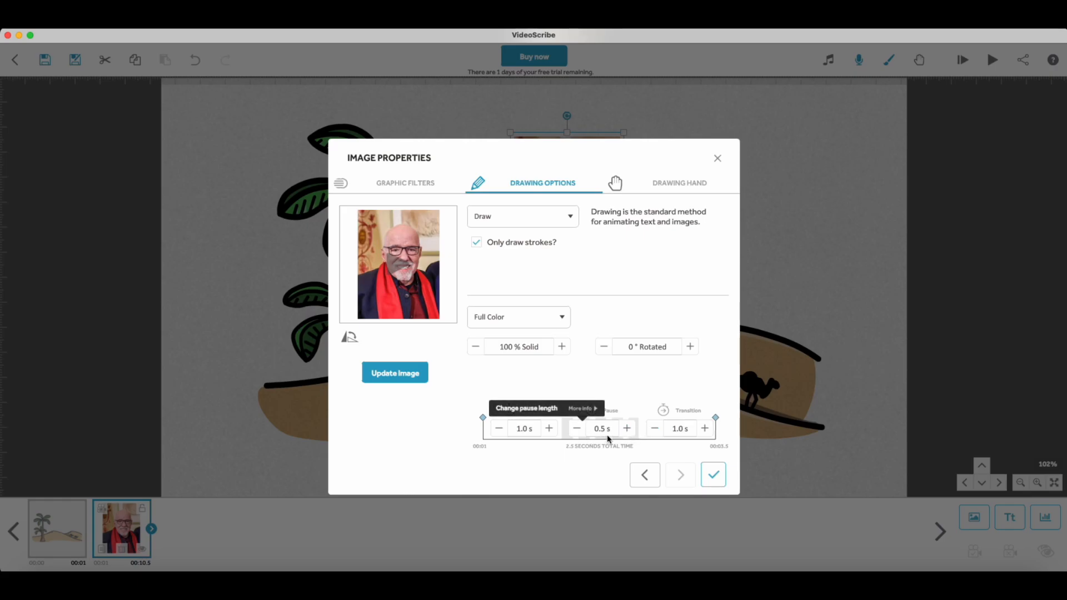
pyautogui.click(655, 428)
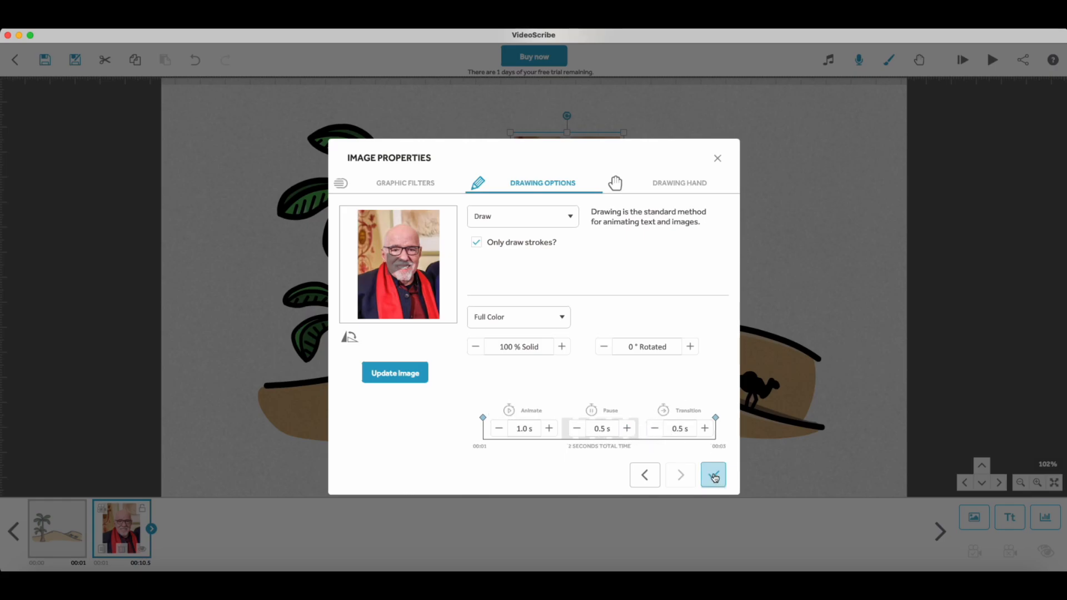
pyautogui.click(714, 476)
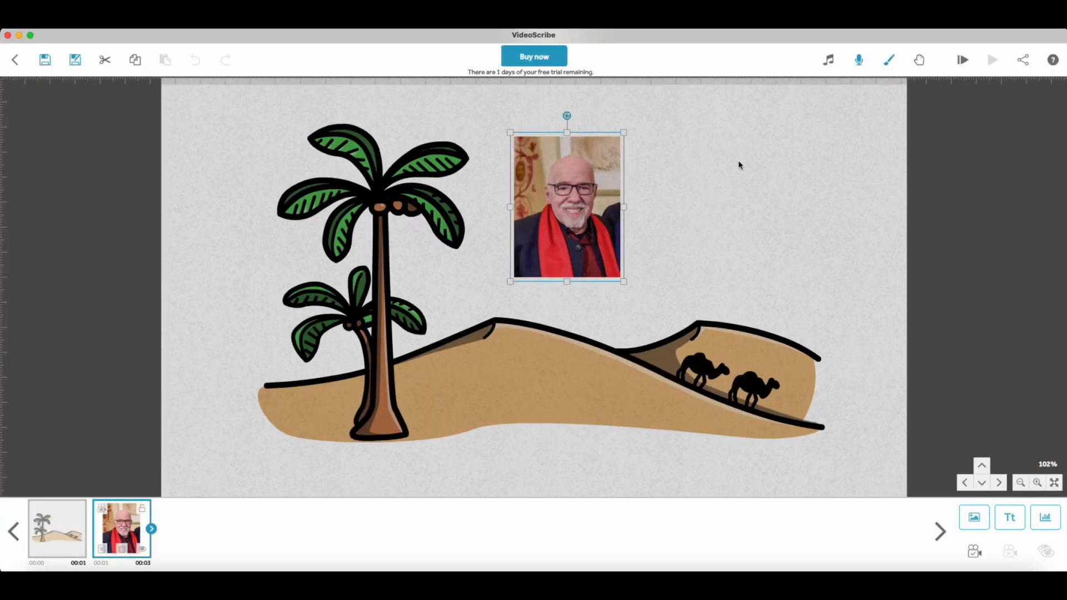
# - Add The Alchemist book cover from the previously used images, and shrink it to about portrait size above the camels, beside the portrait
pyautogui.click(974, 517)
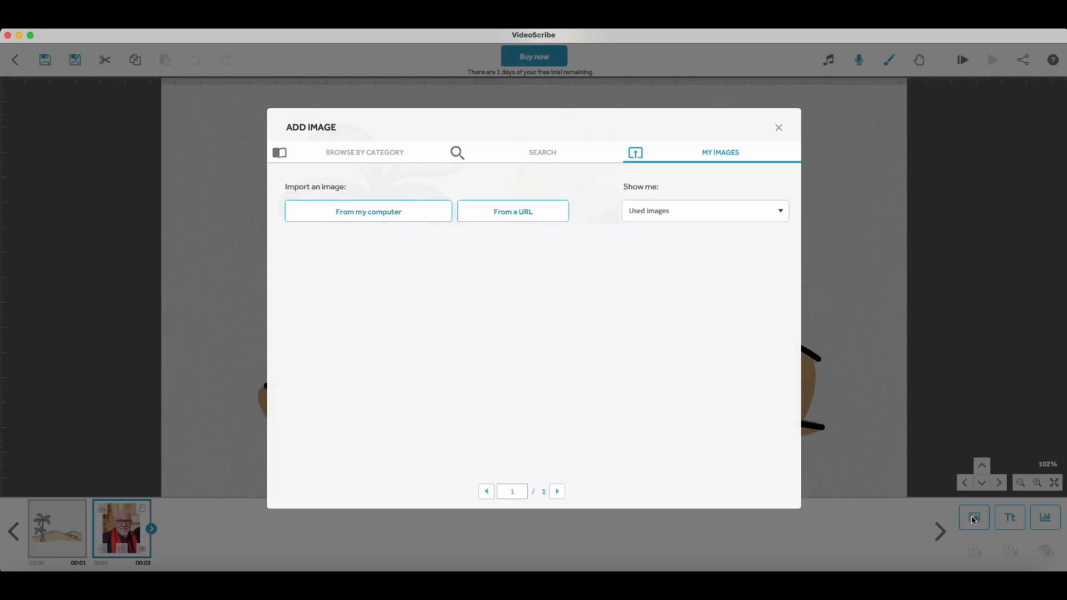
pyautogui.scroll(-3, 778, 364)
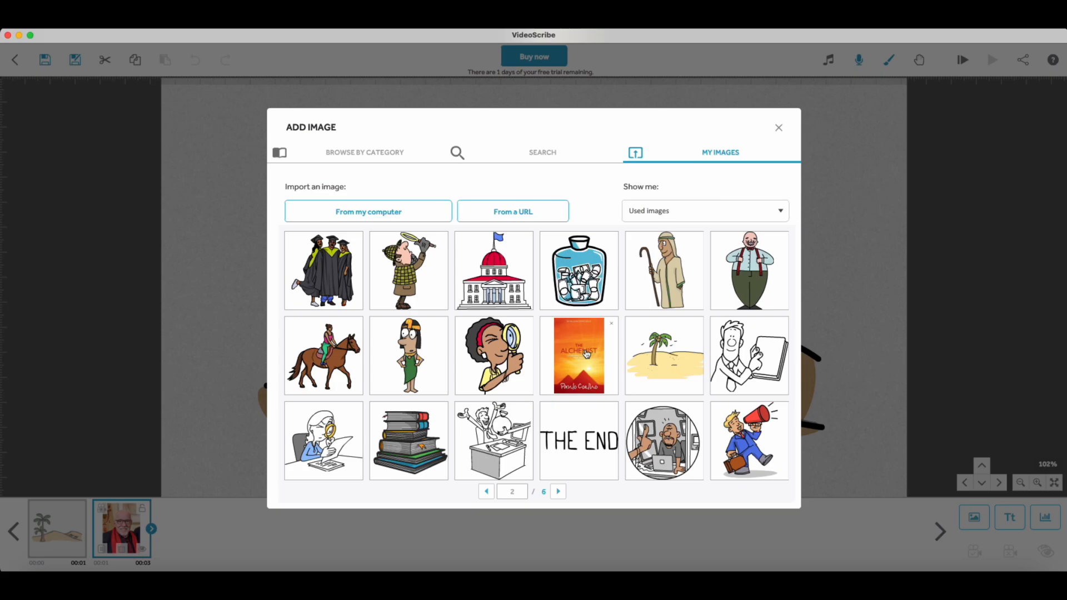
pyautogui.click(590, 345)
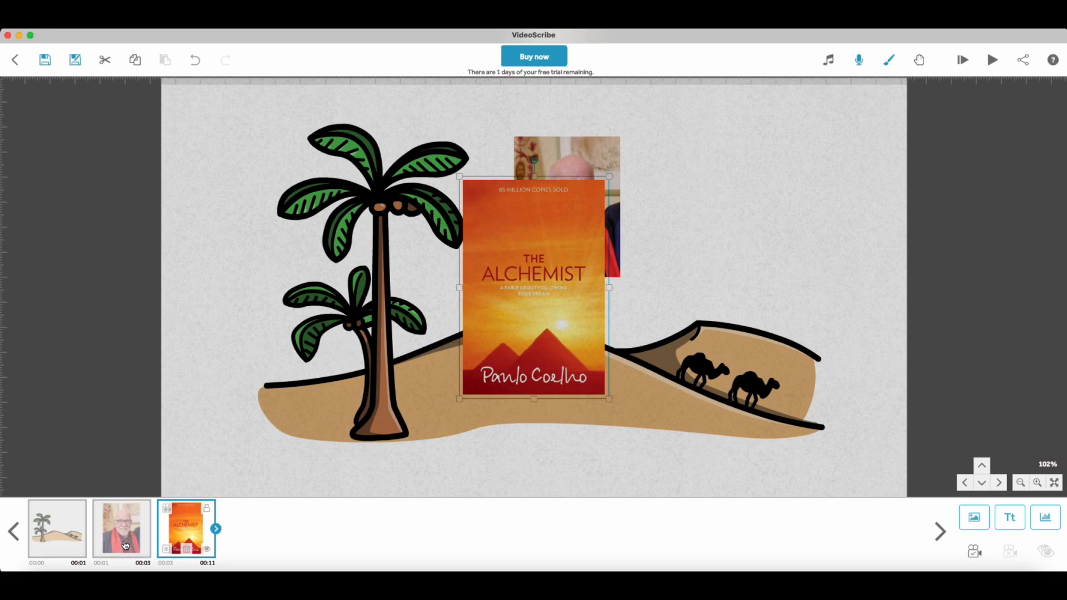
pyautogui.click(167, 550)
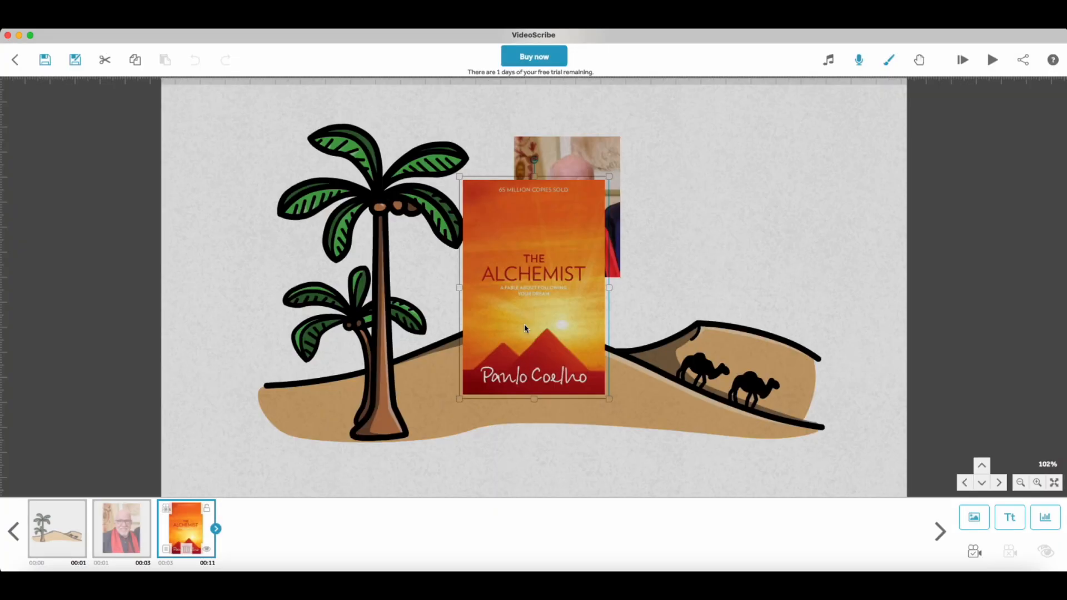
pyautogui.moveTo(524, 324); pyautogui.dragTo(751, 262)
pyautogui.moveTo(833, 334); pyautogui.dragTo(743, 245)
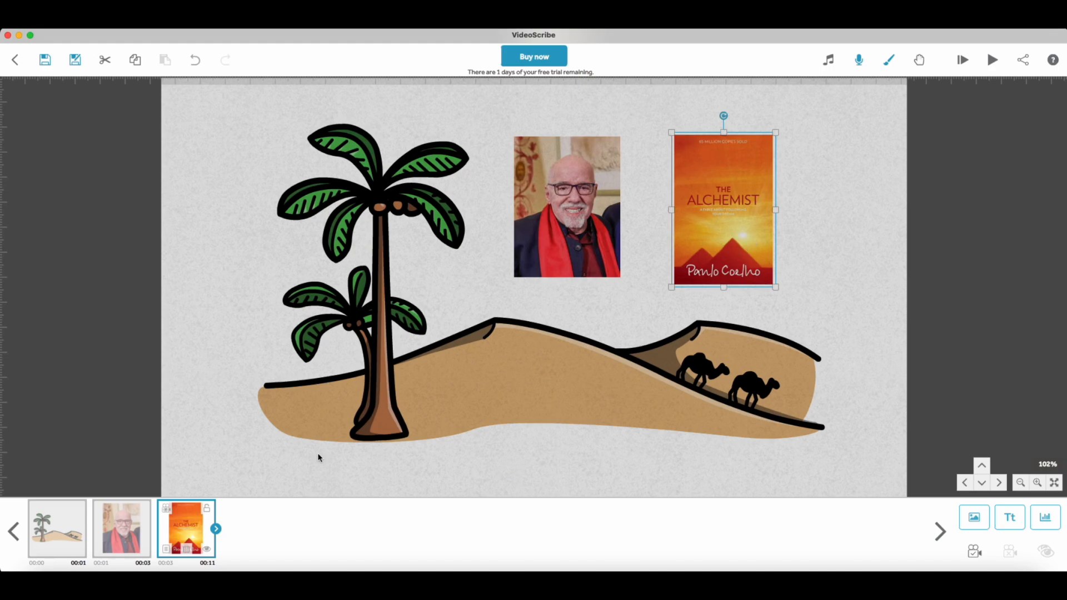
# - Set the book cover's animate time to 1 s and its transition time to 0.5 s
pyautogui.doubleClick(728, 201)
pyautogui.click(525, 428)
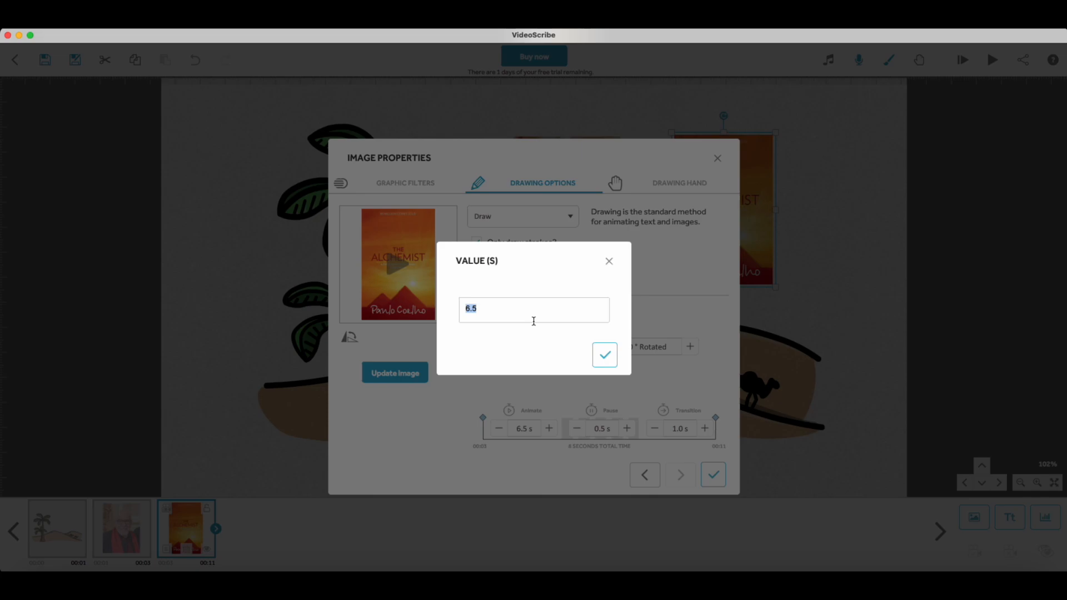
pyautogui.write('1')
pyautogui.click(605, 357)
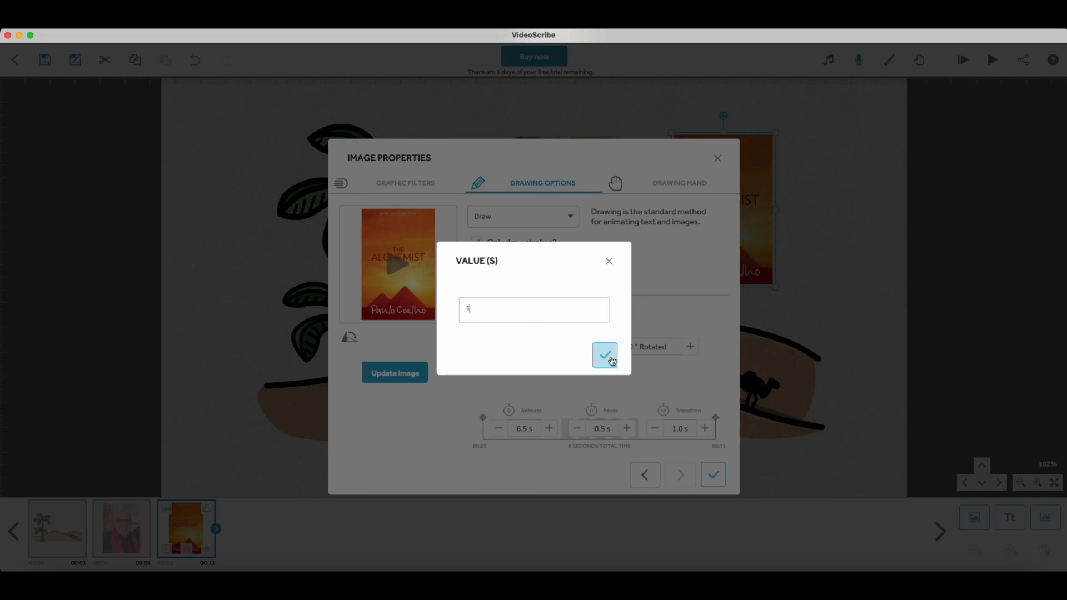
pyautogui.click(605, 431)
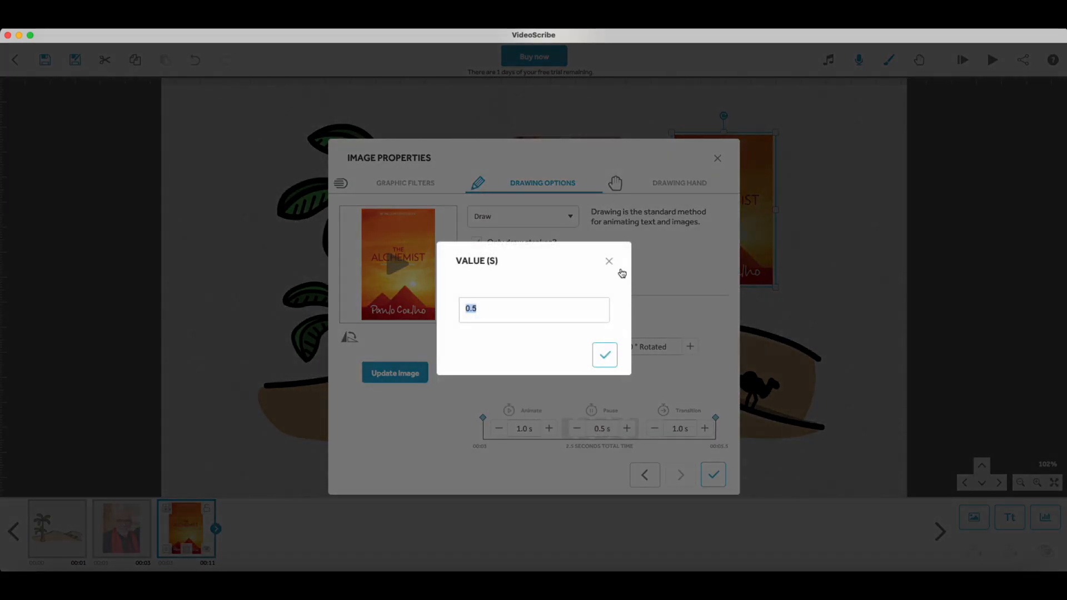
pyautogui.click(609, 262)
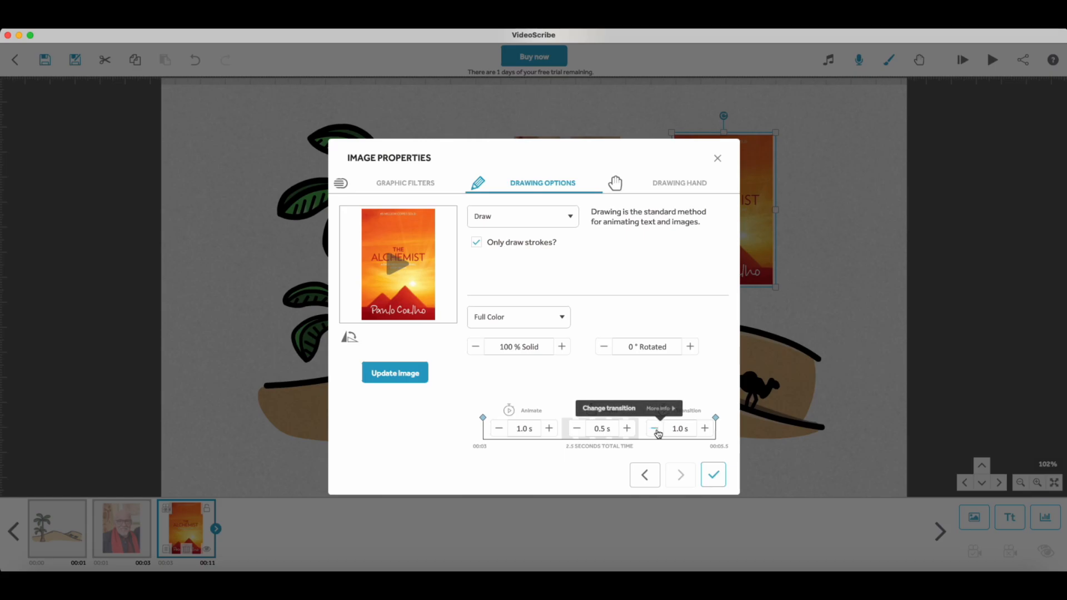
pyautogui.click(679, 429)
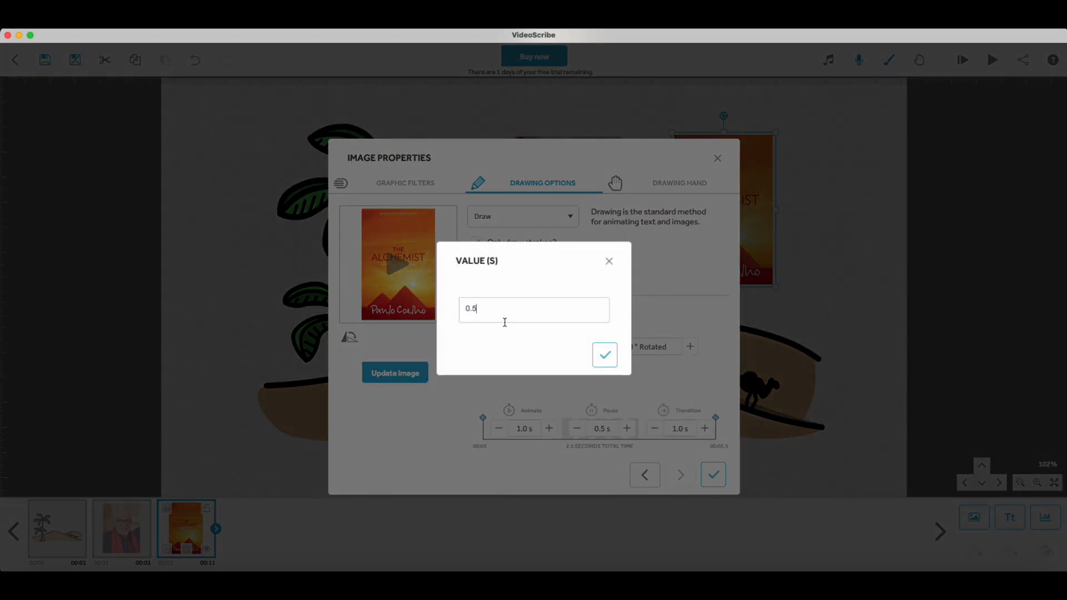
pyautogui.click(604, 355)
pyautogui.click(713, 474)
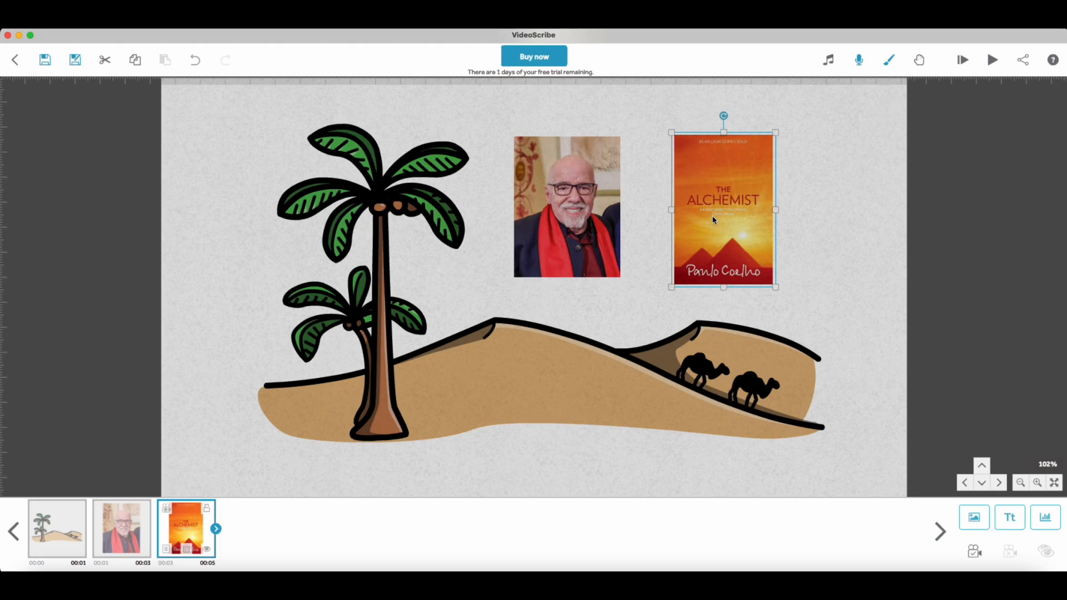
# - Preview the scribe with the desert, portrait and book cover images, and stop the playback
pyautogui.click(992, 59)
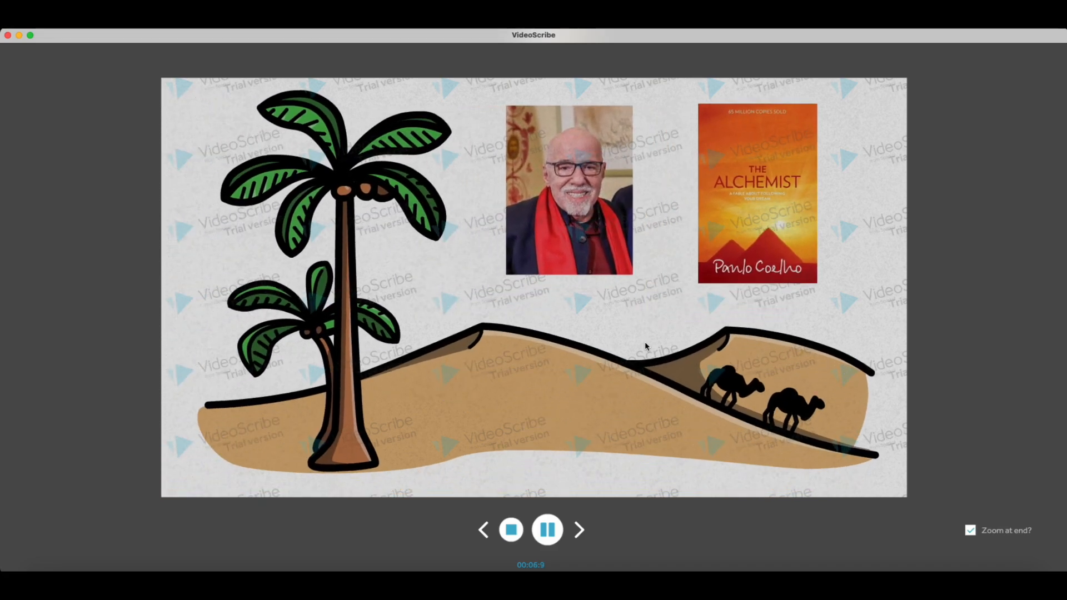
pyautogui.click(511, 530)
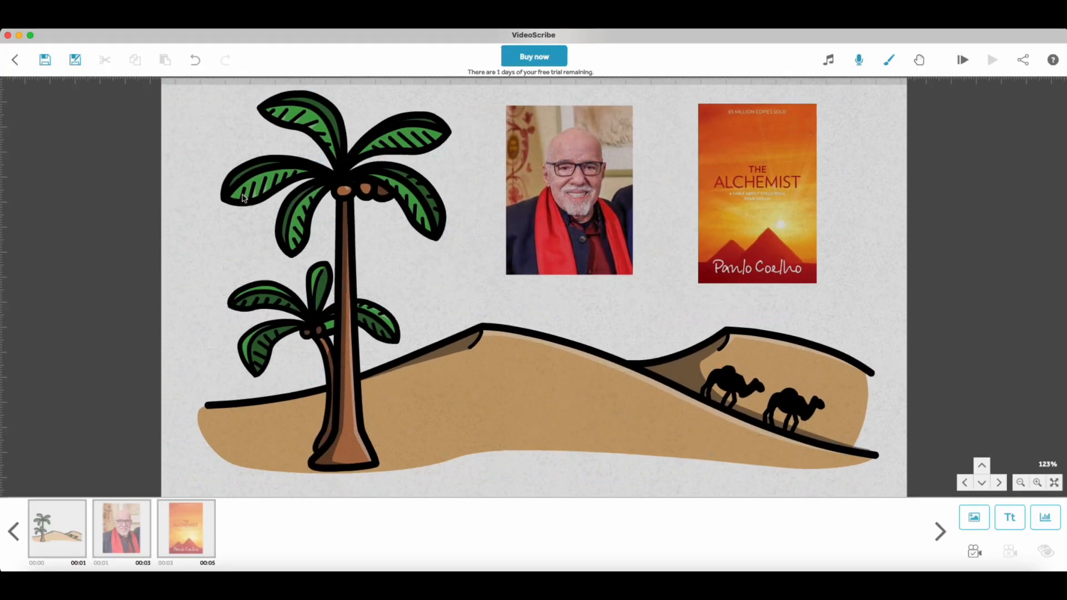
# - Select the desert, portrait and book cover elements together and set the current view as their shared camera position
pyautogui.click(763, 191)
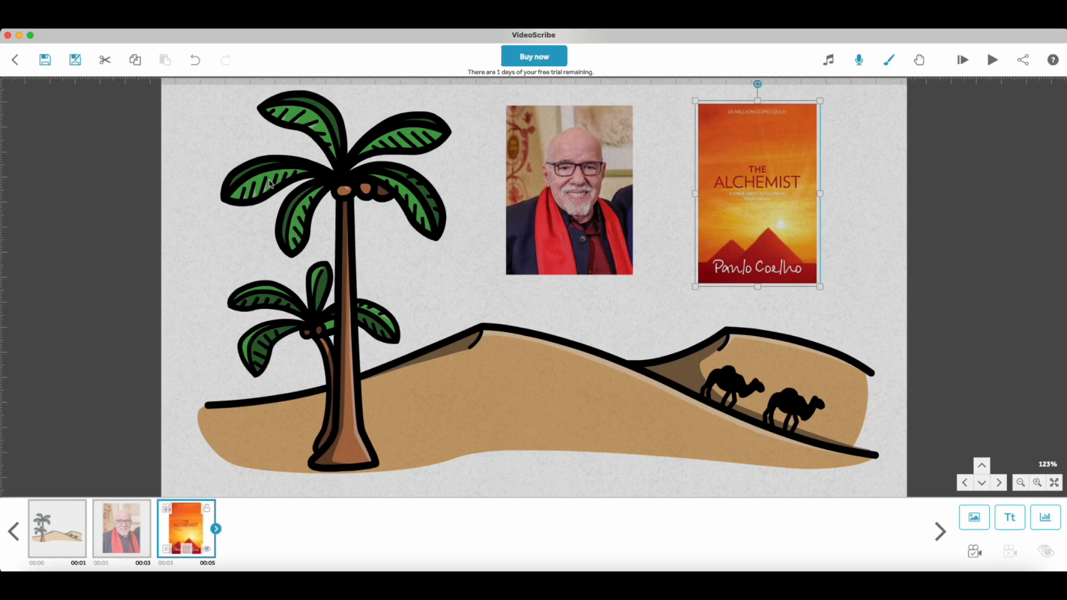
pyautogui.keyDown('super'); pyautogui.click(51, 530); pyautogui.keyUp('super')
pyautogui.keyDown('super'); pyautogui.click(118, 525); pyautogui.keyUp('super')
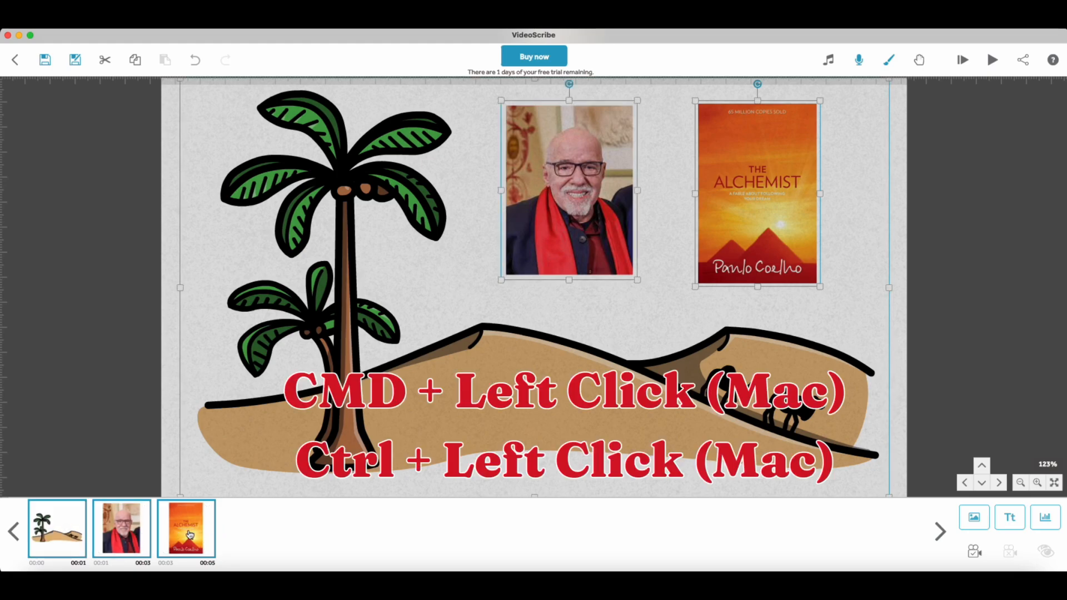
pyautogui.keyDown('super'); pyautogui.click(190, 534); pyautogui.keyUp('super')
pyautogui.click(205, 534)
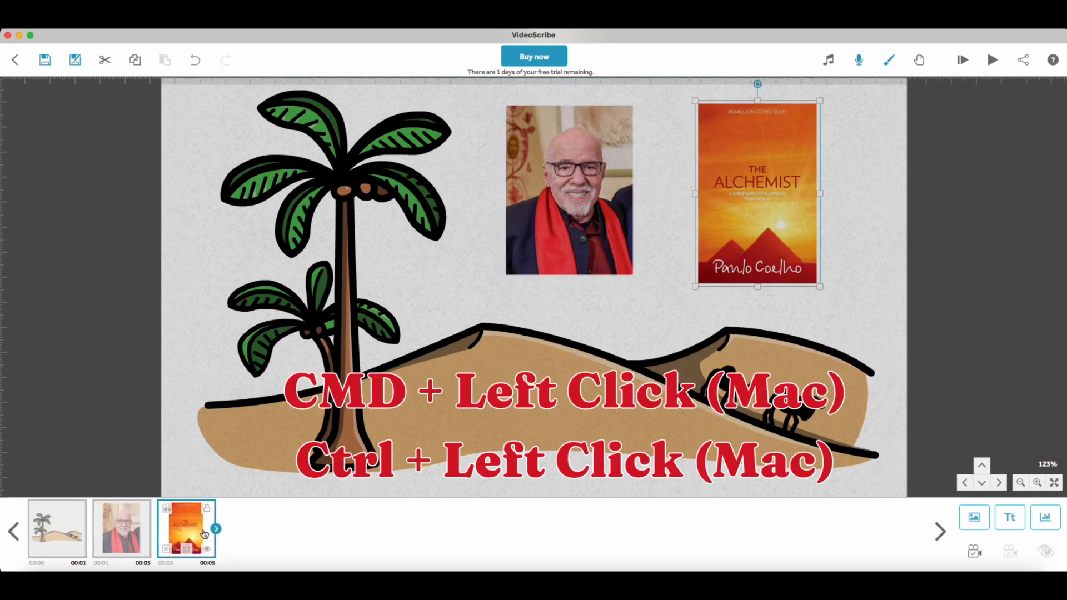
pyautogui.keyDown('super'); pyautogui.click(122, 527); pyautogui.keyUp('super')
pyautogui.keyDown('super'); pyautogui.click(60, 528); pyautogui.keyUp('super')
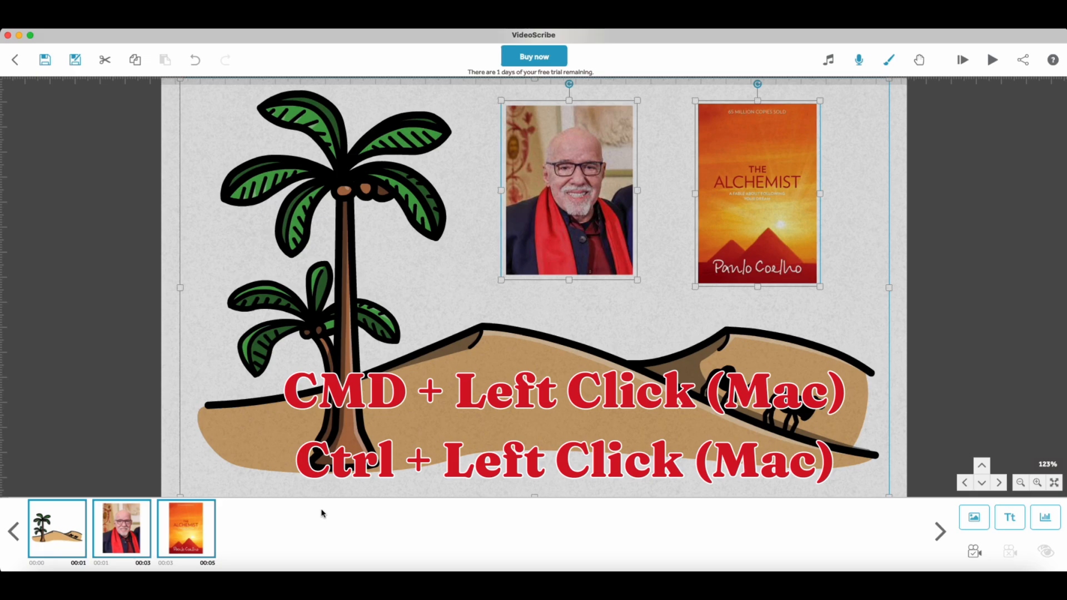
pyautogui.click(975, 552)
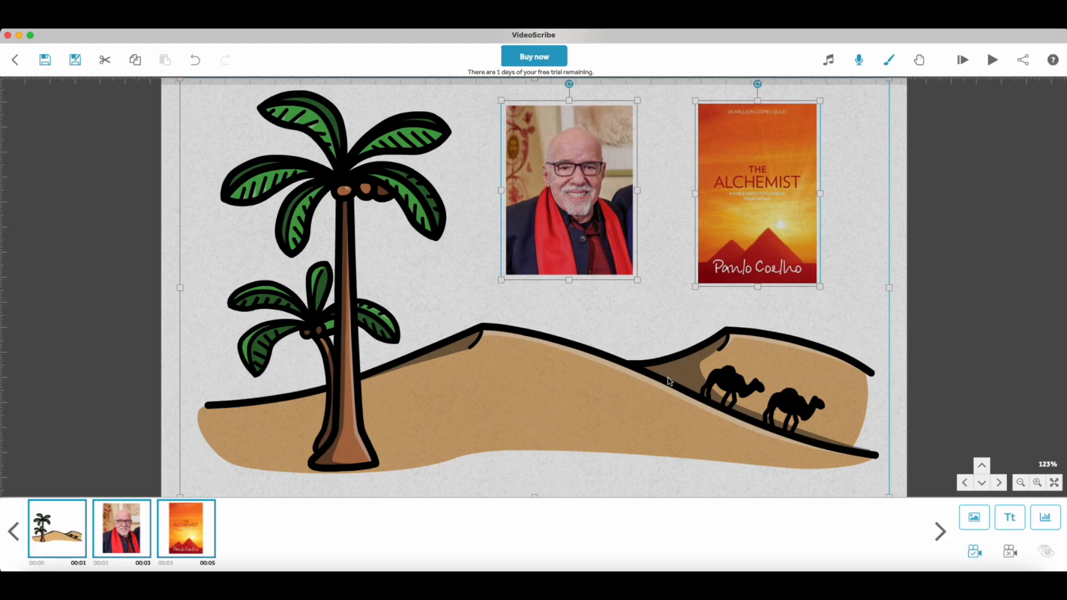
# - Preview the scribe from the start and again from the book cover, stopping each playback
pyautogui.click(961, 62)
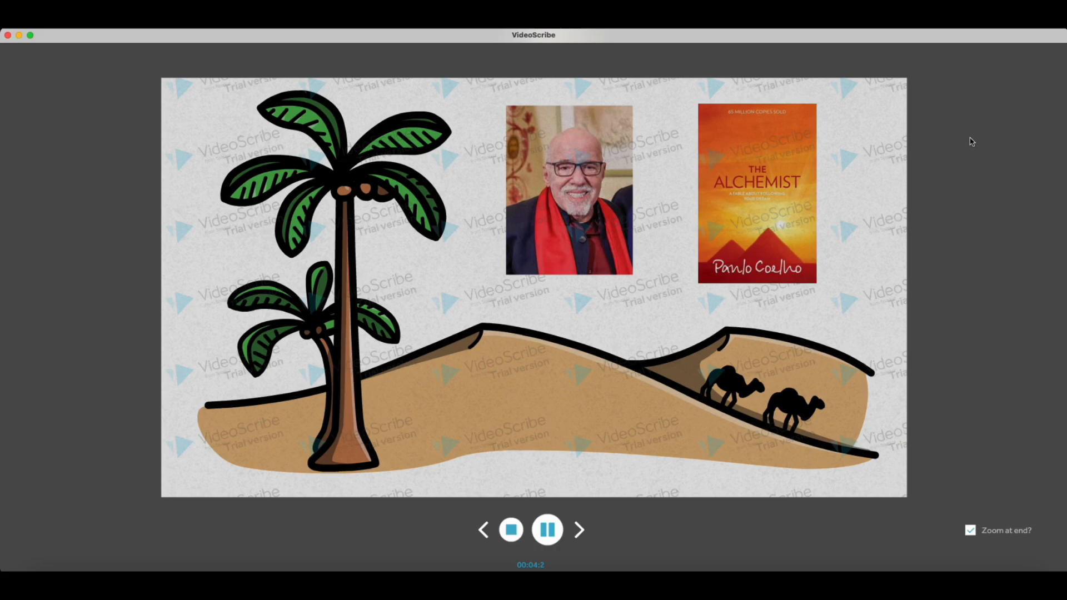
pyautogui.click(511, 530)
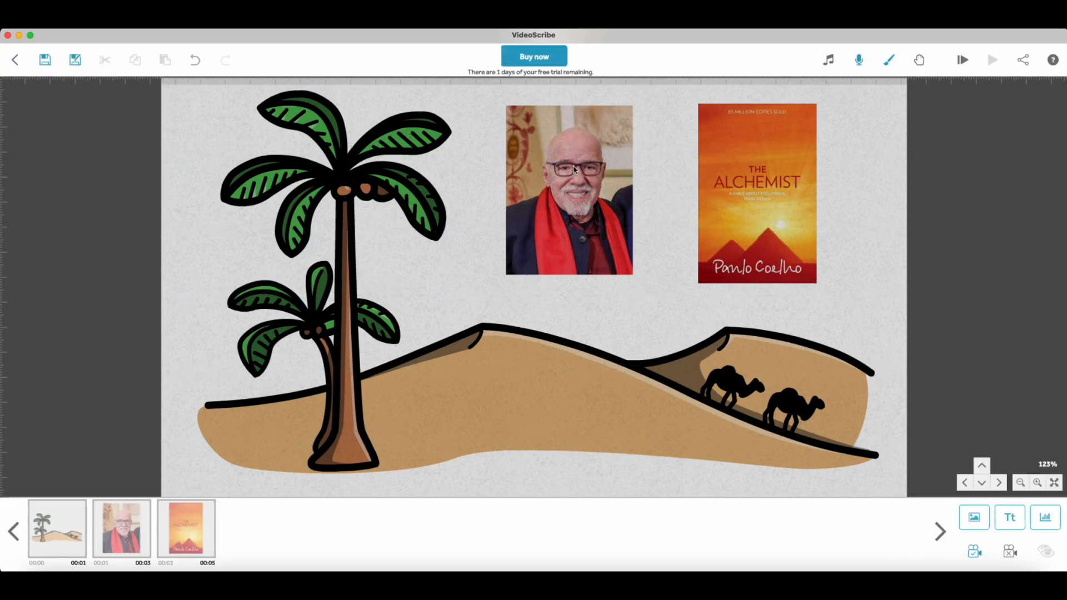
pyautogui.click(764, 207)
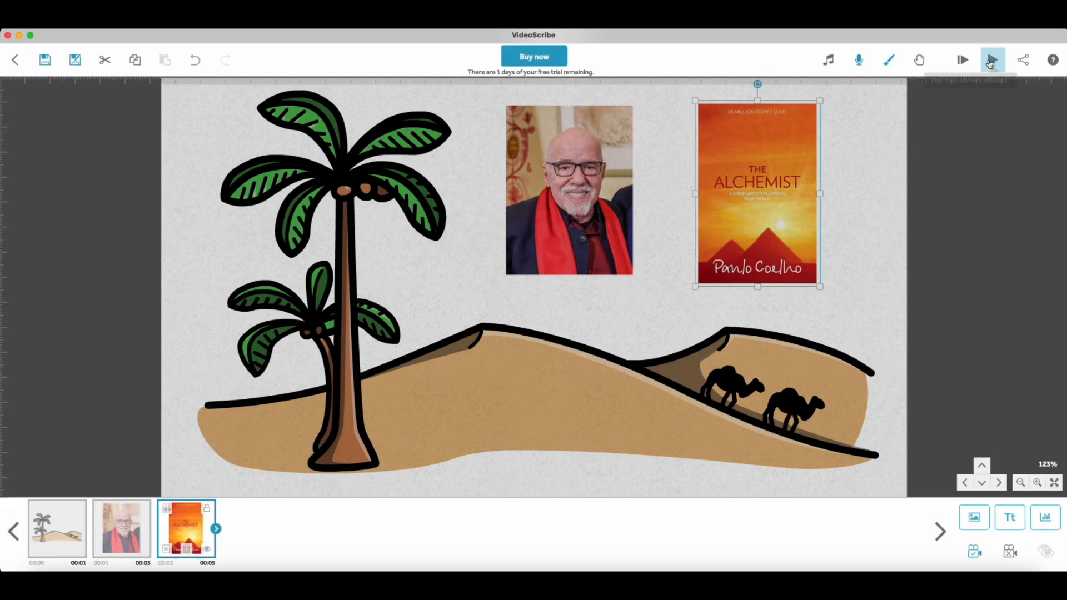
pyautogui.click(990, 62)
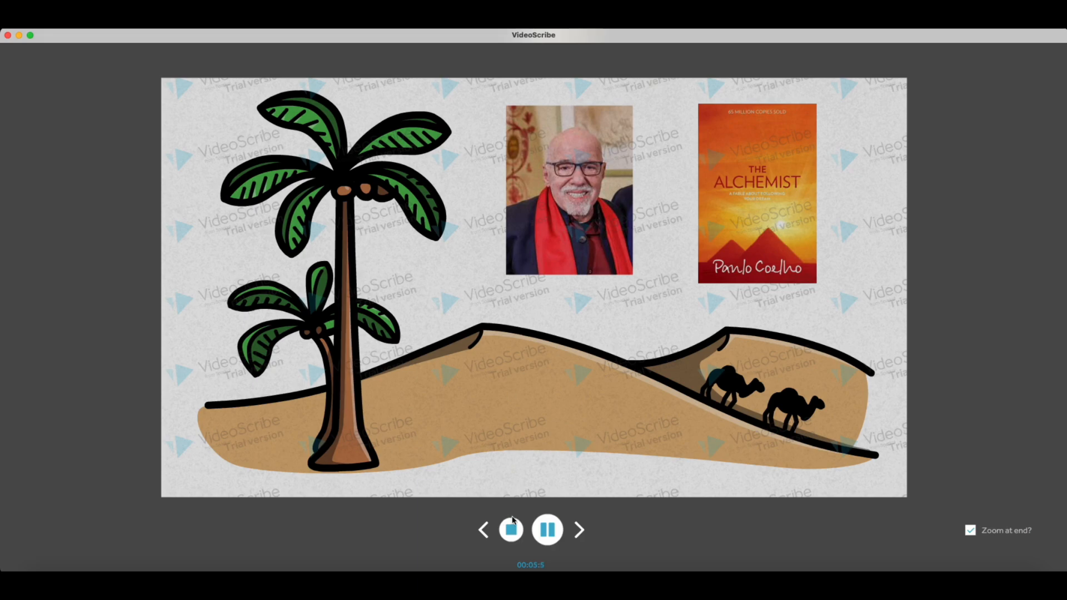
pyautogui.click(508, 531)
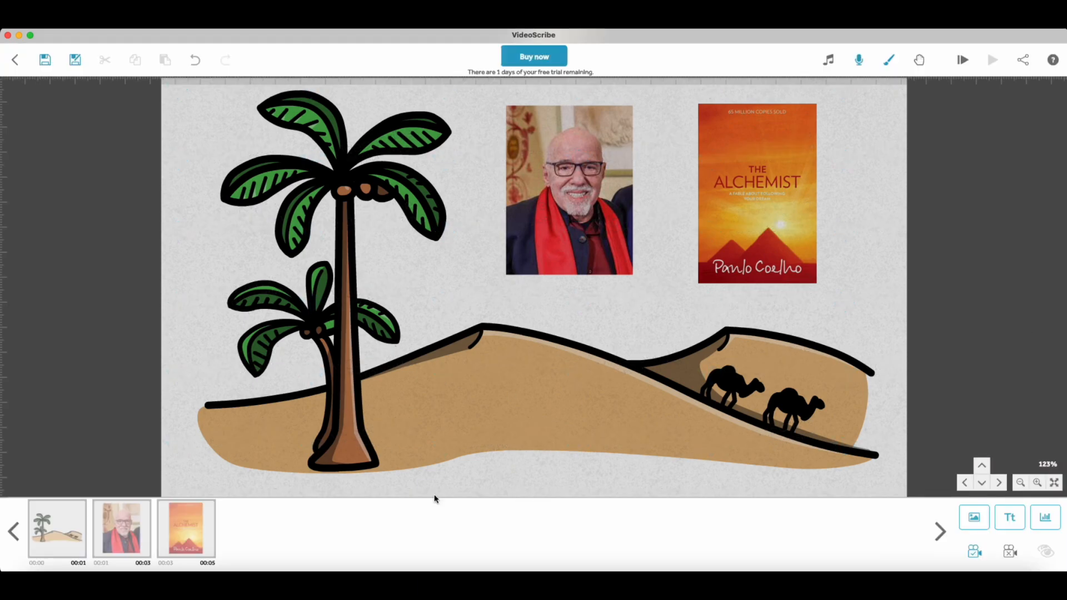
# - Add the robed shepherd with a staff from the used images onto the empty canvas area beyond the camels
pyautogui.click(176, 533)
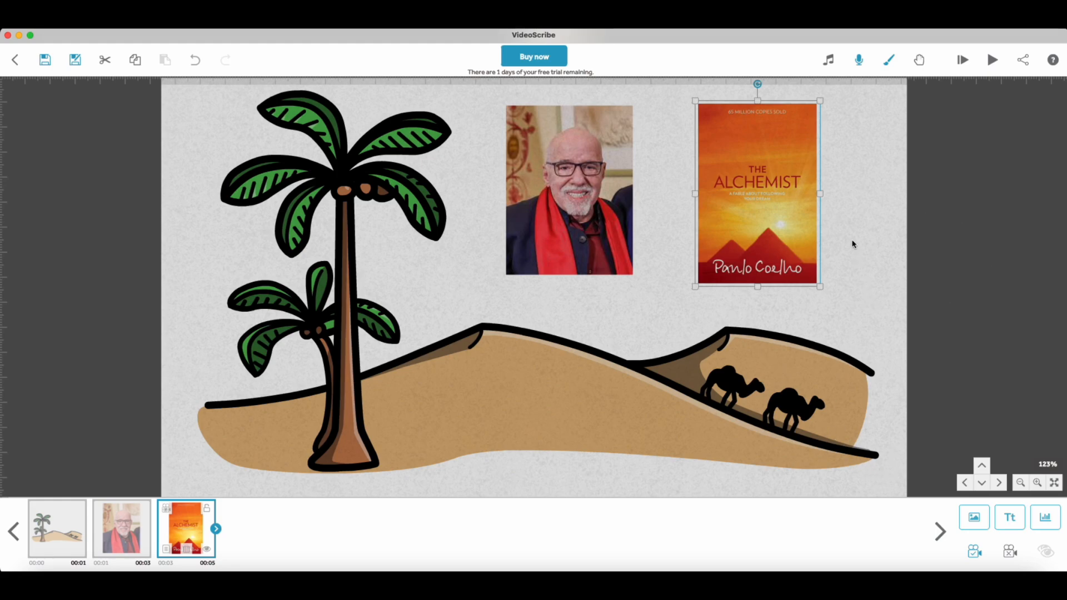
pyautogui.click(840, 254)
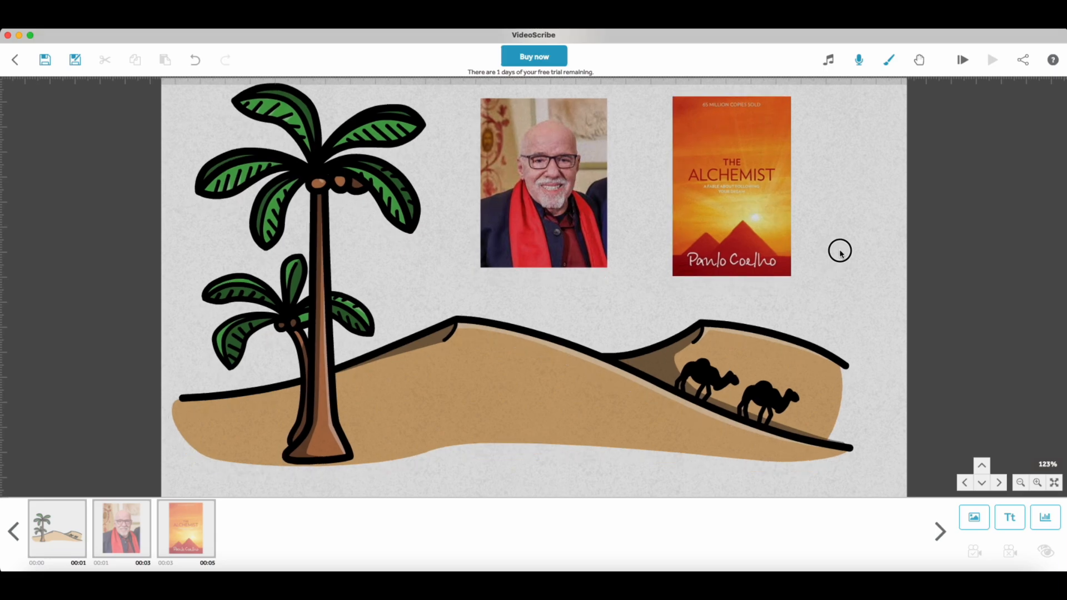
pyautogui.moveTo(841, 253); pyautogui.dragTo(850, 88)
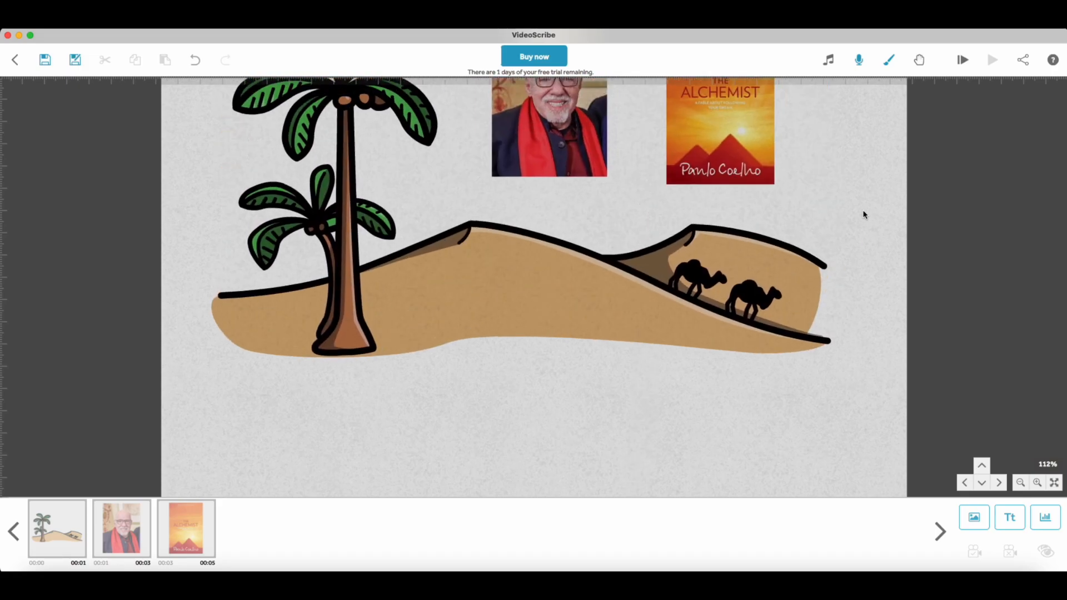
pyautogui.moveTo(862, 214); pyautogui.dragTo(826, 289)
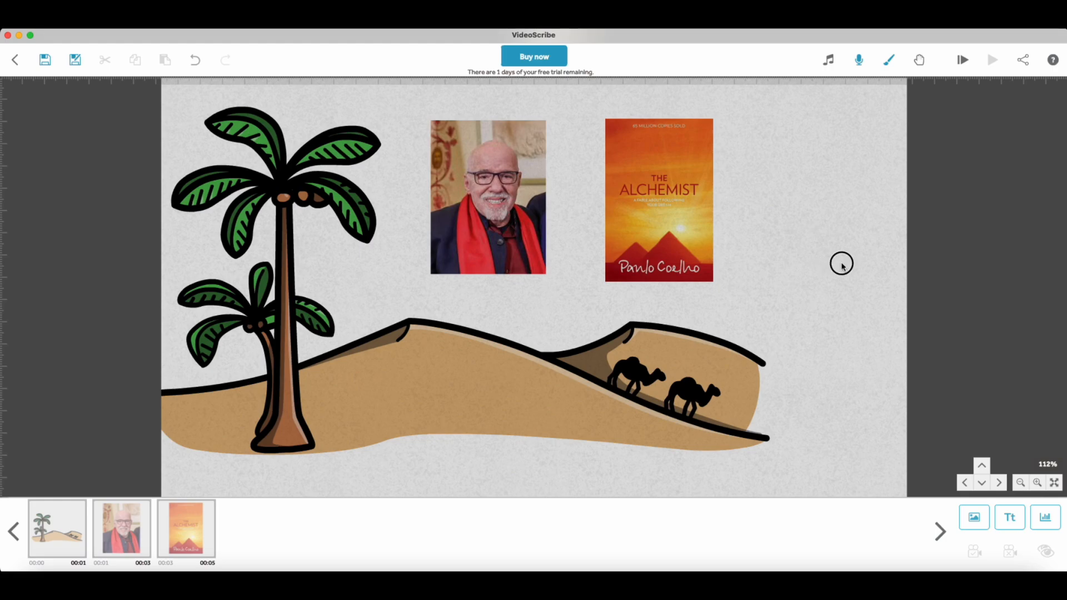
pyautogui.moveTo(842, 266); pyautogui.dragTo(793, 265)
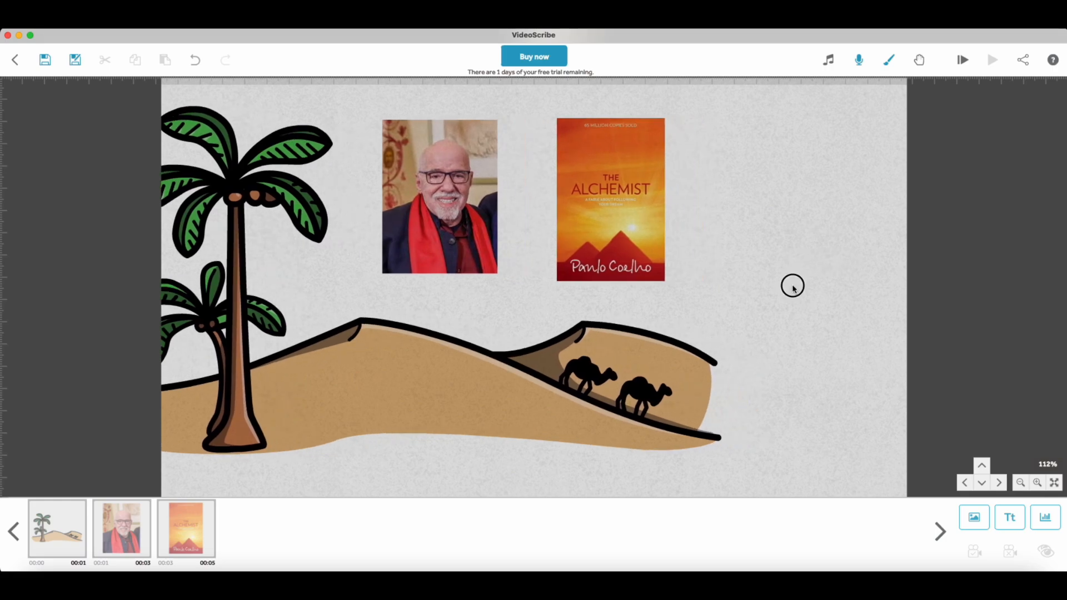
pyautogui.moveTo(777, 274); pyautogui.dragTo(312, 281)
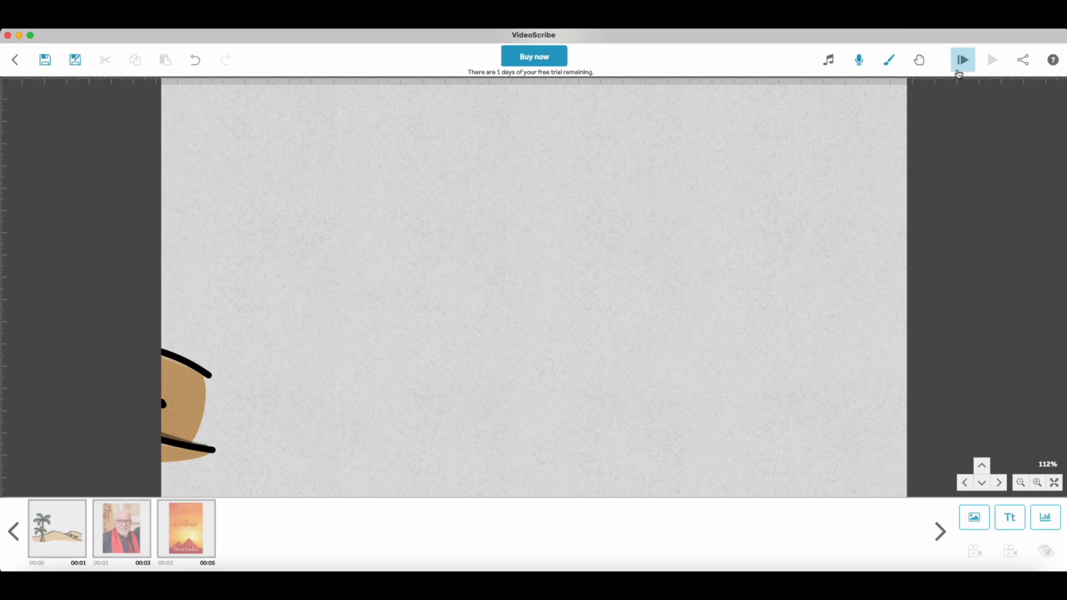
pyautogui.click(984, 514)
pyautogui.hscroll(6, 489, 351)
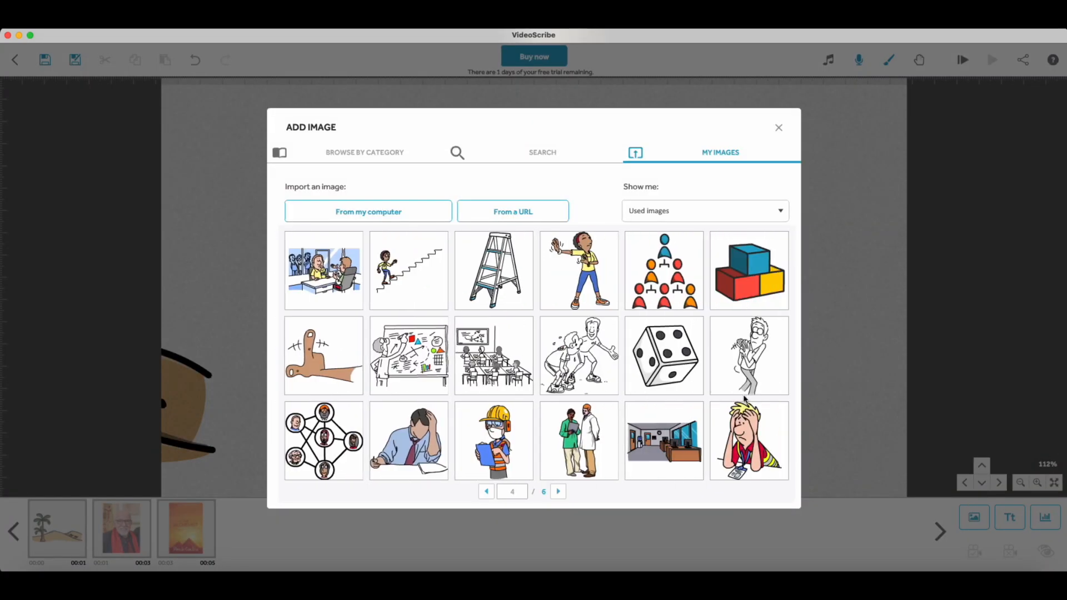
pyautogui.hscroll(4, 621, 395)
pyautogui.hscroll(-6, 621, 396)
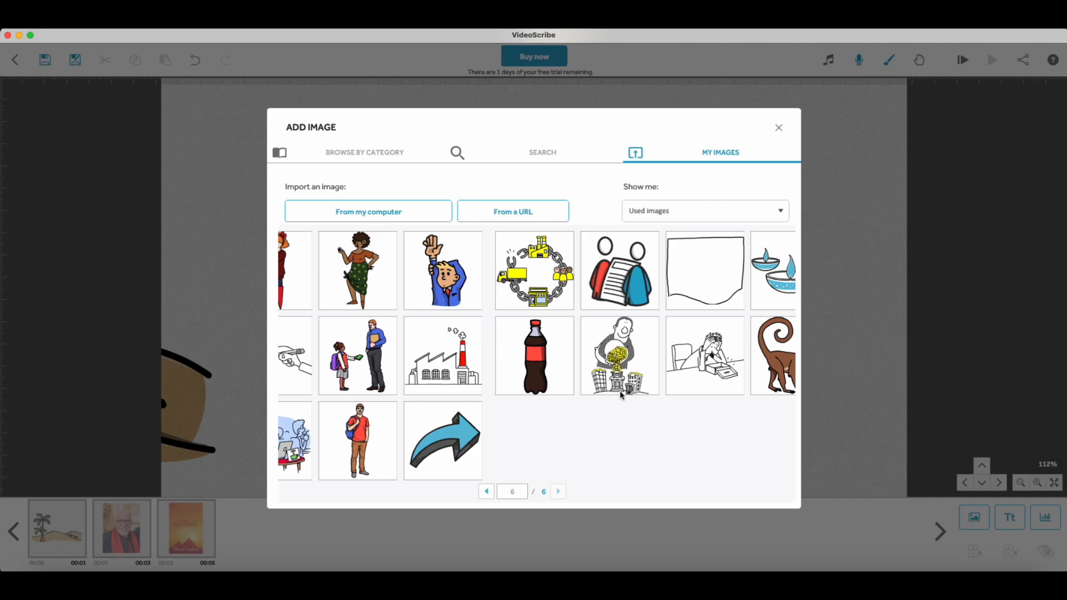
pyautogui.click(732, 278)
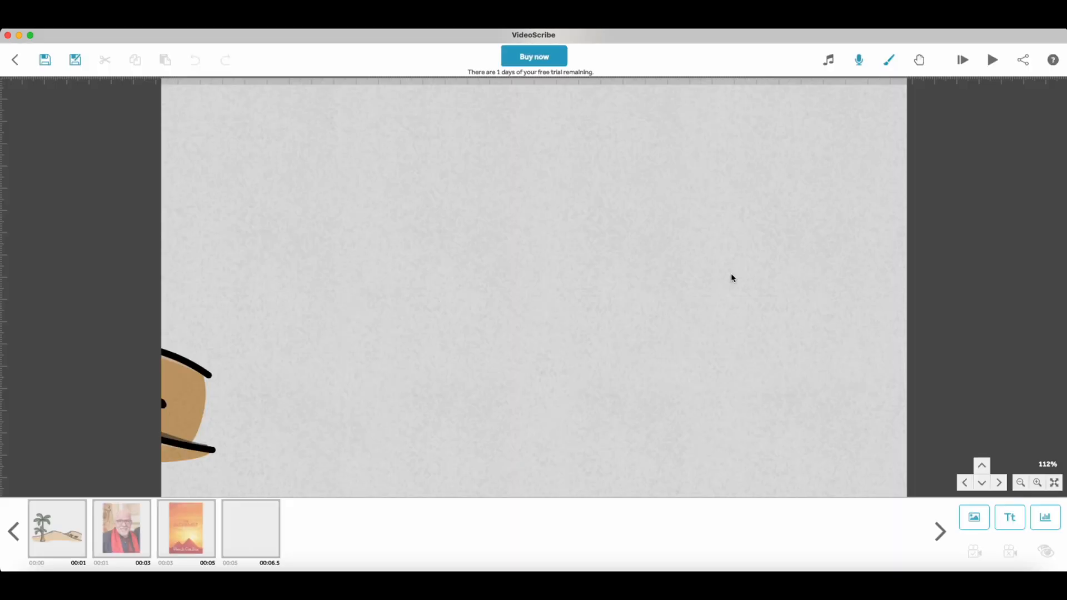
# - Enlarge the shepherd image until it nearly fills the height of the visible canvas
pyautogui.moveTo(613, 403); pyautogui.dragTo(643, 438)
pyautogui.moveTo(557, 361); pyautogui.dragTo(601, 365)
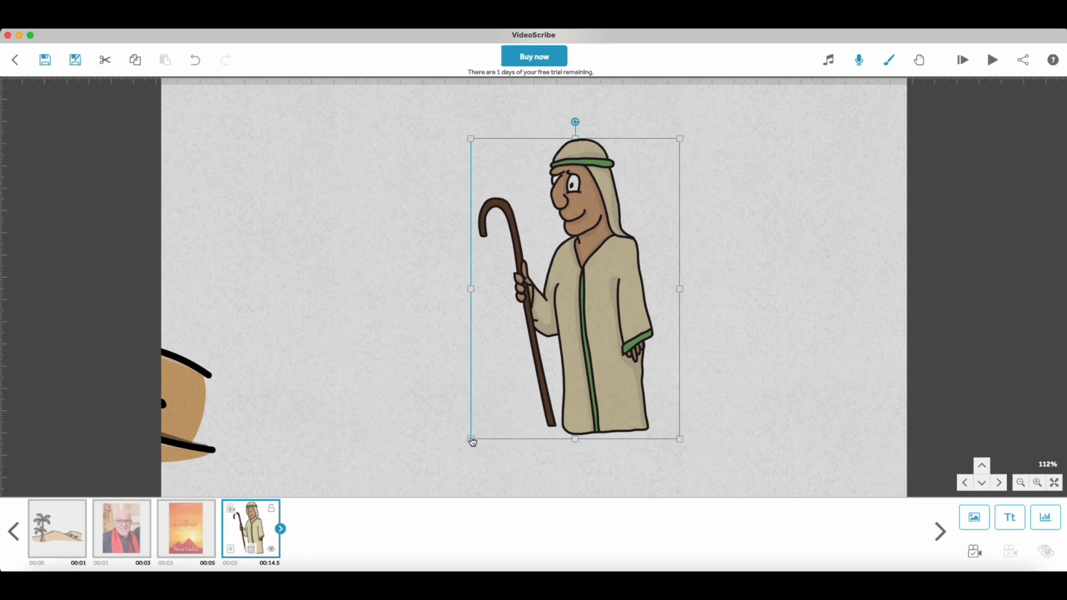
pyautogui.moveTo(471, 439); pyautogui.dragTo(437, 465)
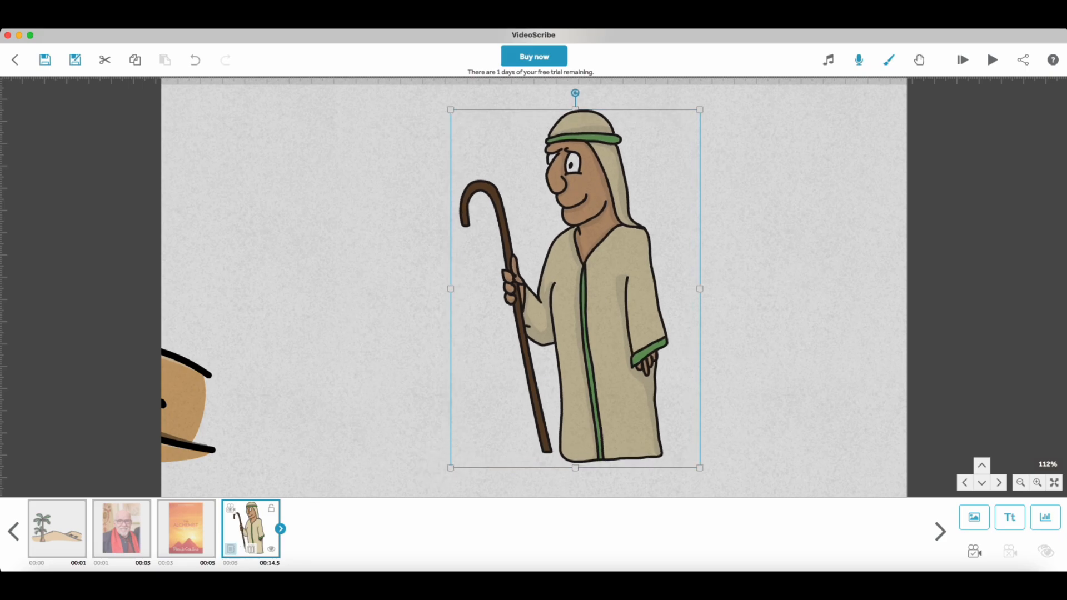
# - Set the shepherd image's animate time to 4 s and its transition time to 0.5 s
pyautogui.click(230, 549)
pyautogui.click(522, 428)
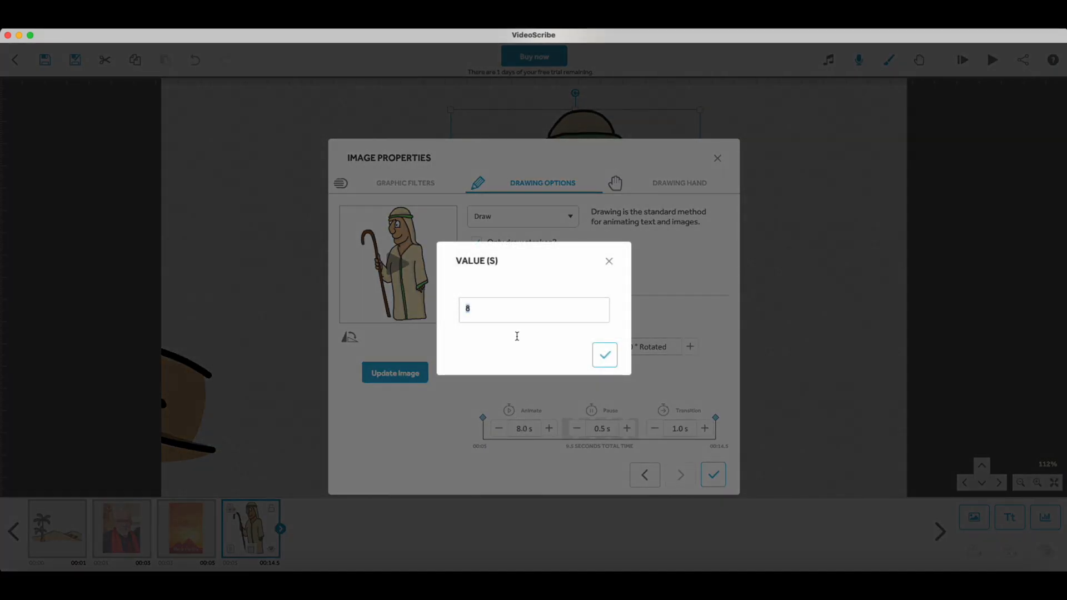
pyautogui.click(604, 355)
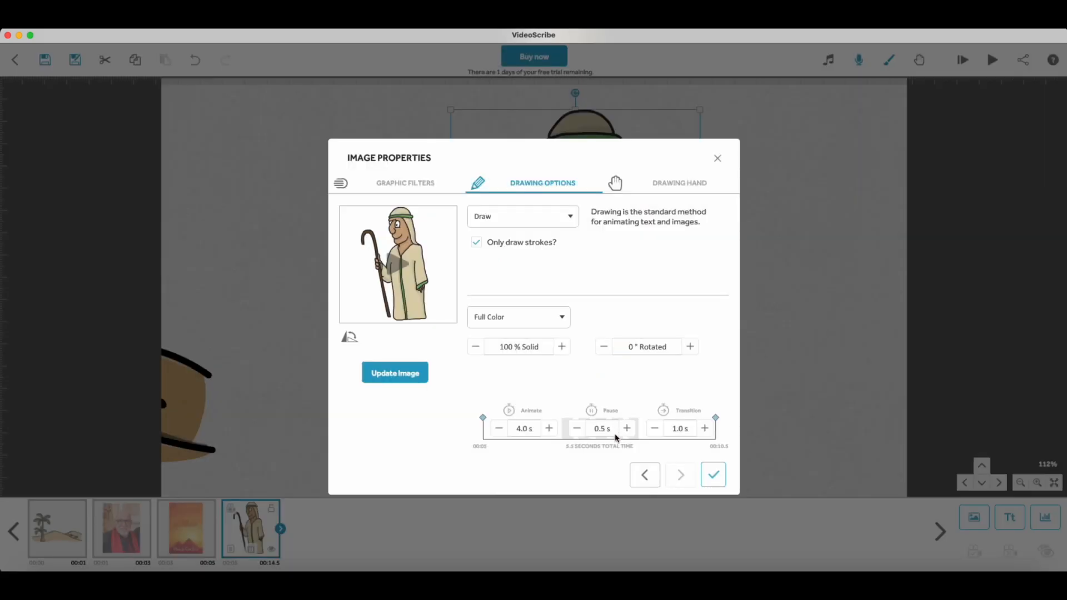
pyautogui.click(653, 429)
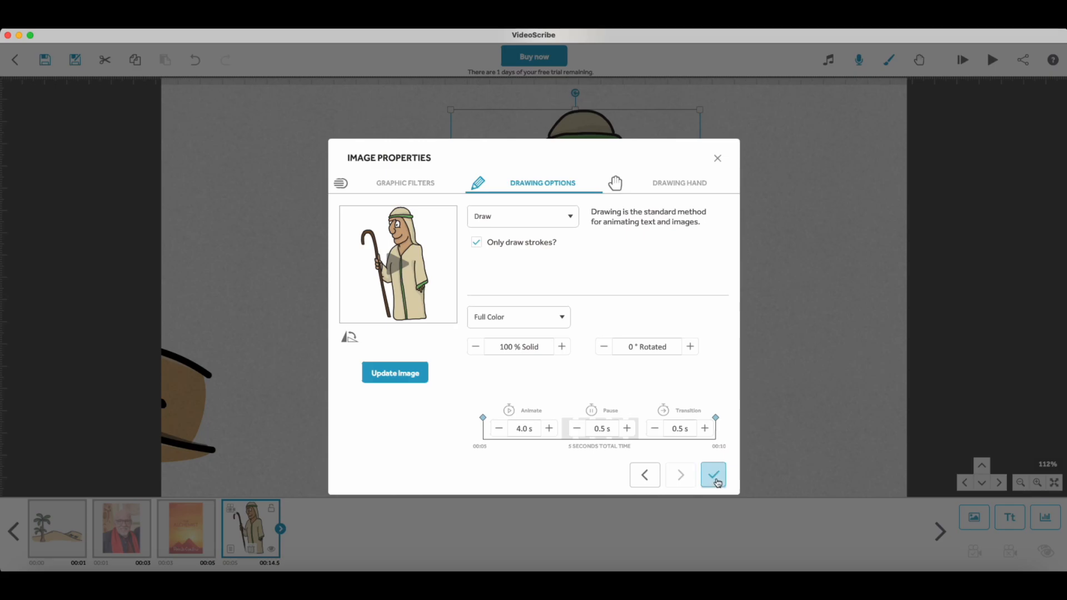
pyautogui.click(715, 476)
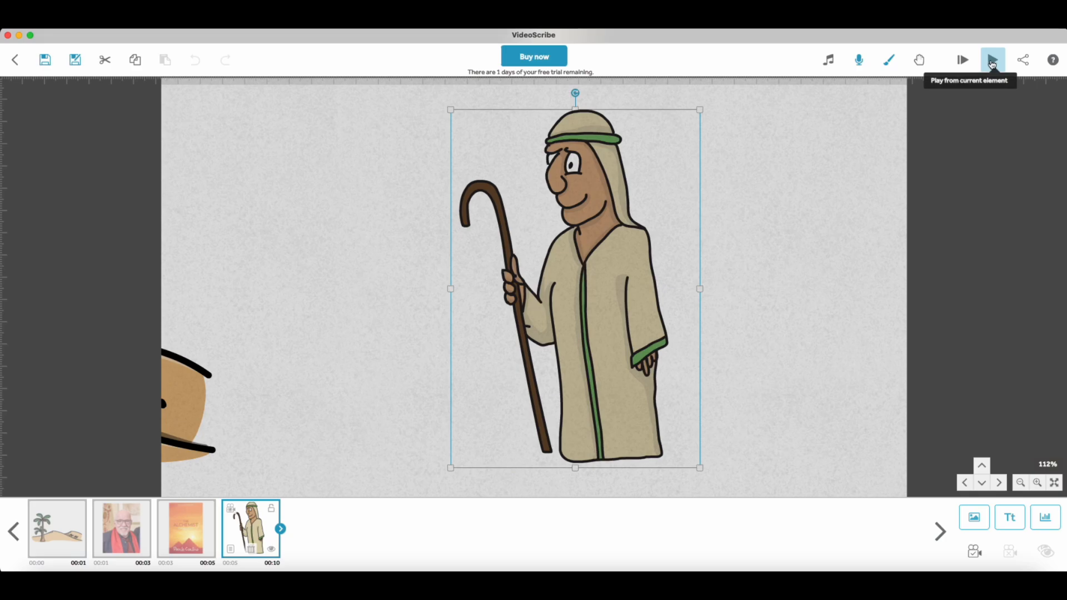
# - Preview the shepherd's drawing animation, stop it, and replay it from the shepherd with Zoom at end turned off
pyautogui.click(992, 65)
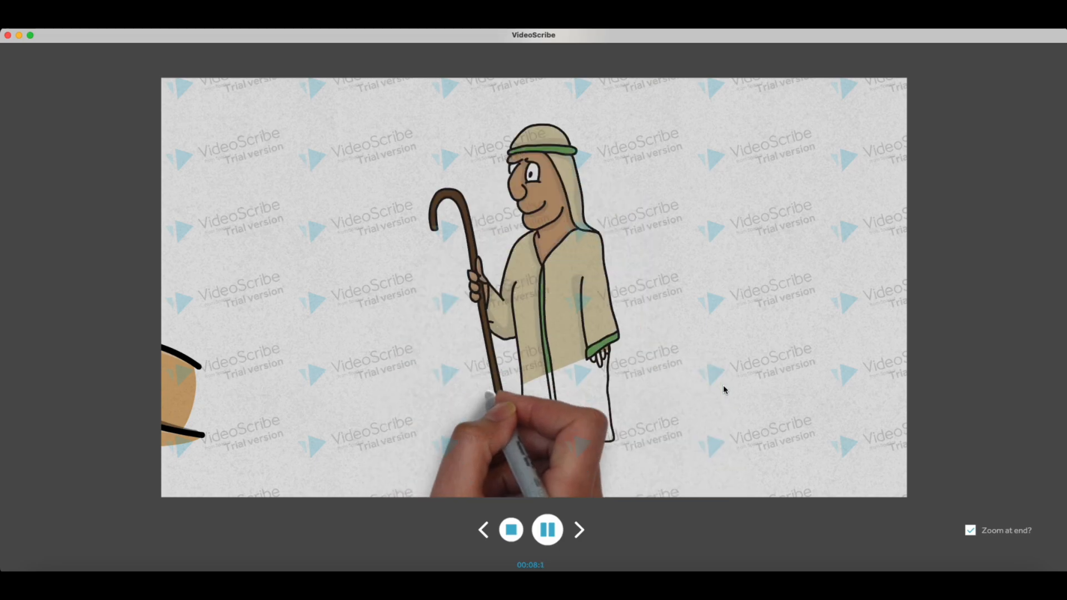
pyautogui.click(511, 530)
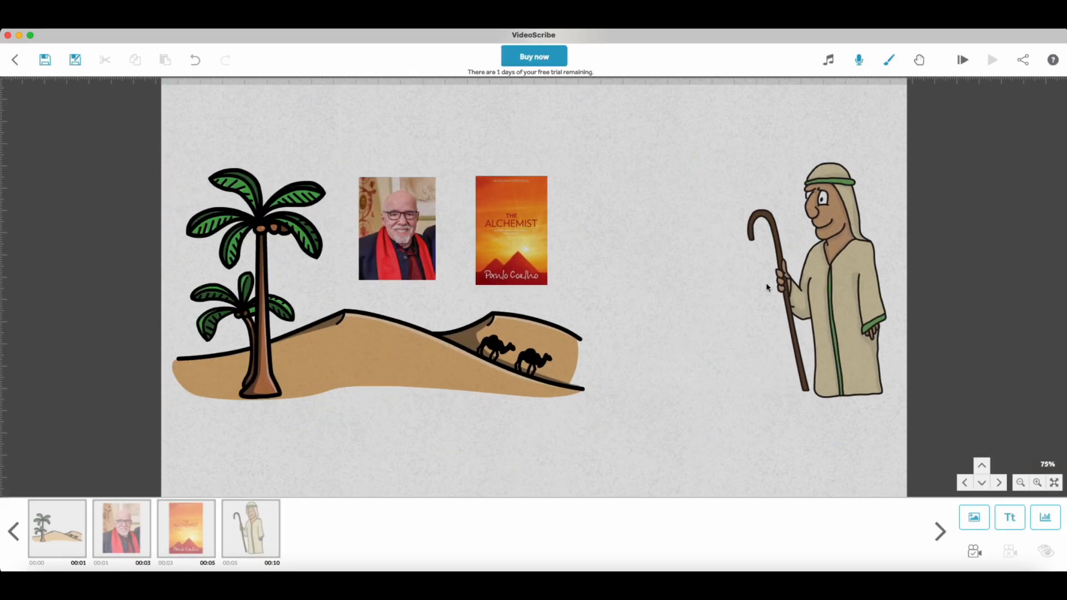
pyautogui.click(847, 268)
pyautogui.click(991, 60)
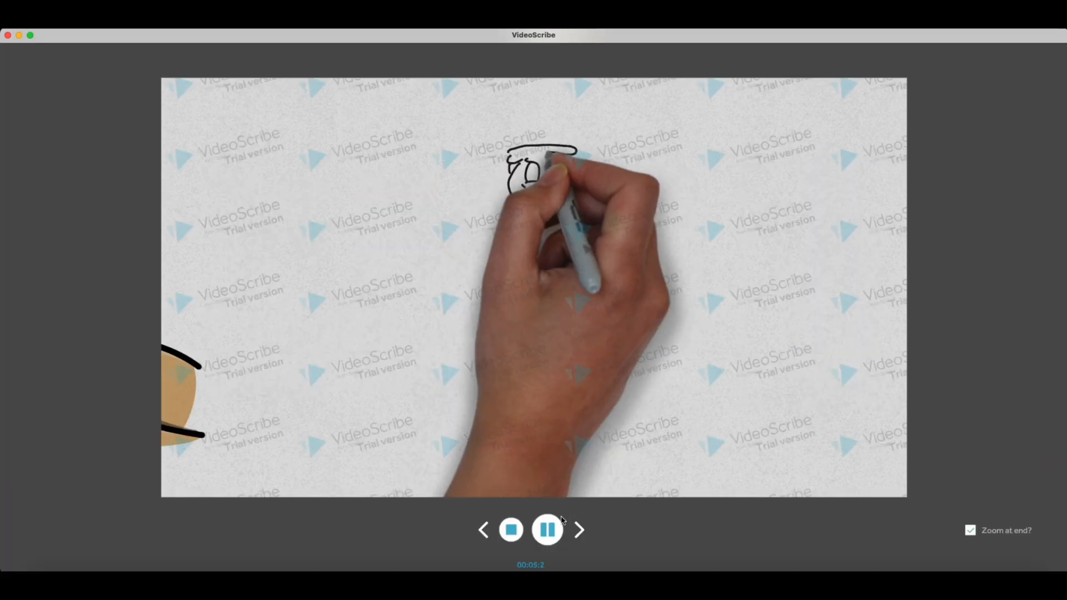
pyautogui.press('space')
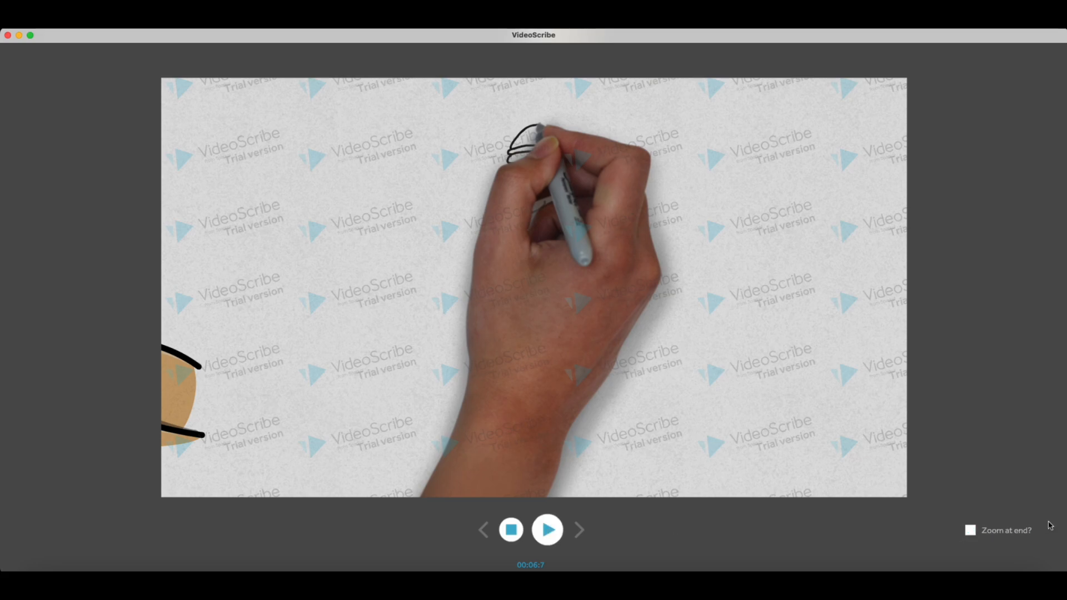
pyautogui.click(557, 532)
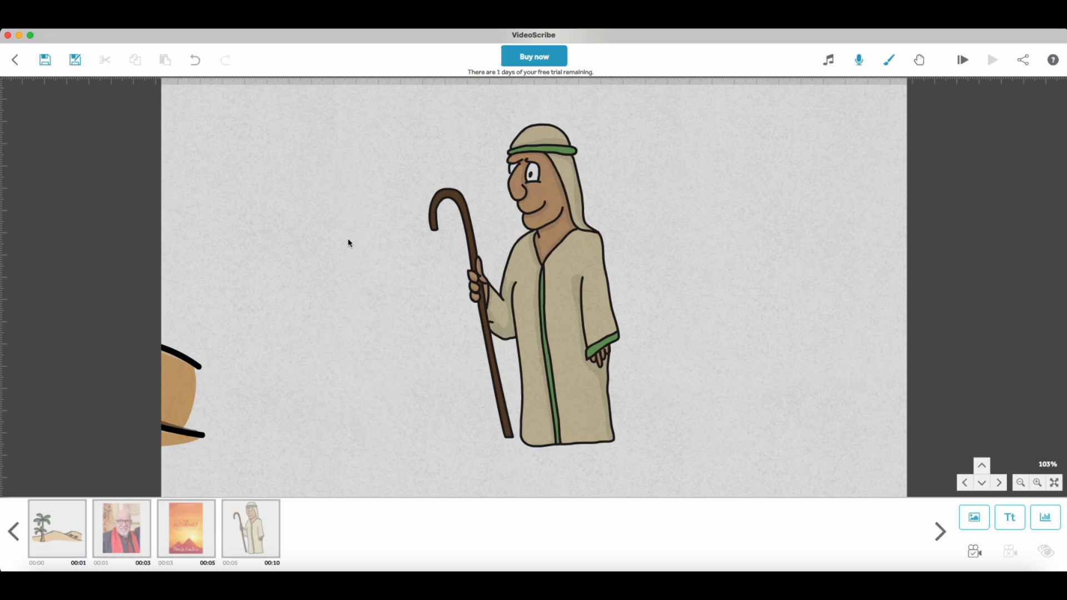
pyautogui.scroll(-5, 349, 243)
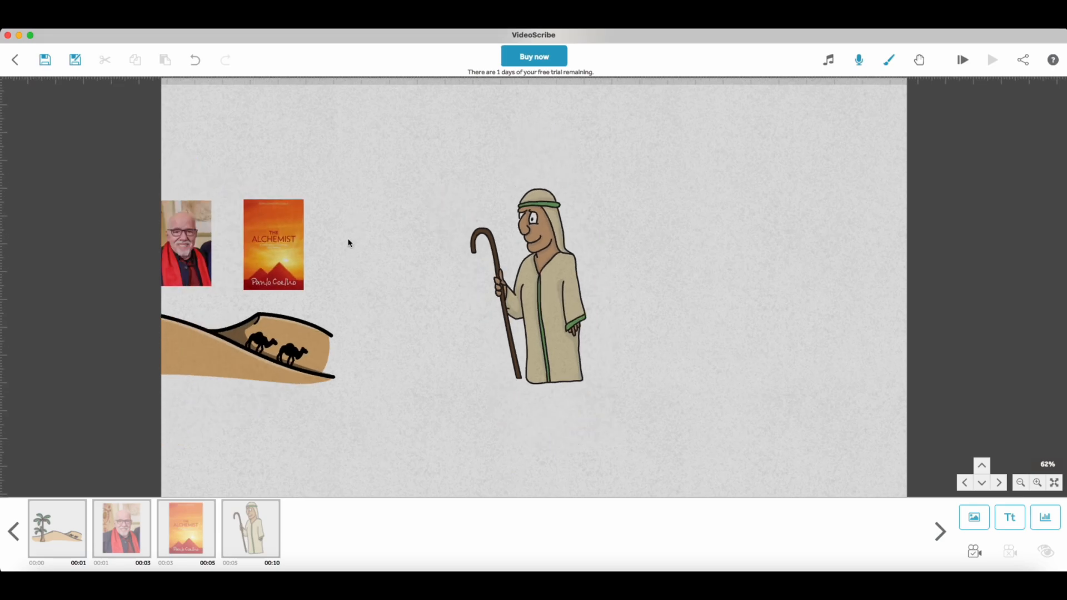
pyautogui.scroll(-2, 348, 243)
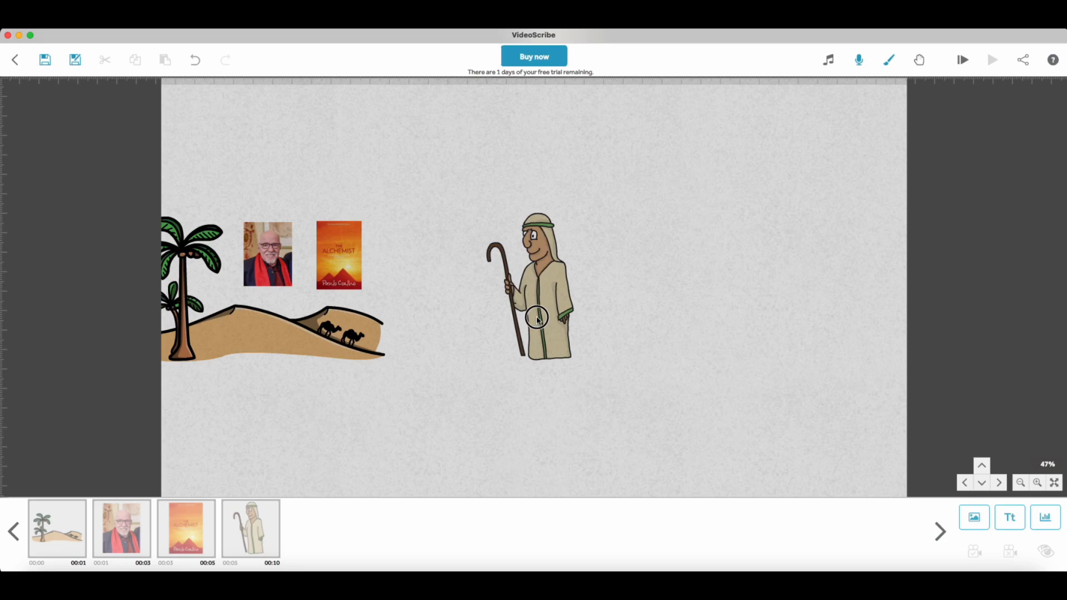
pyautogui.hscroll(1, 522, 311)
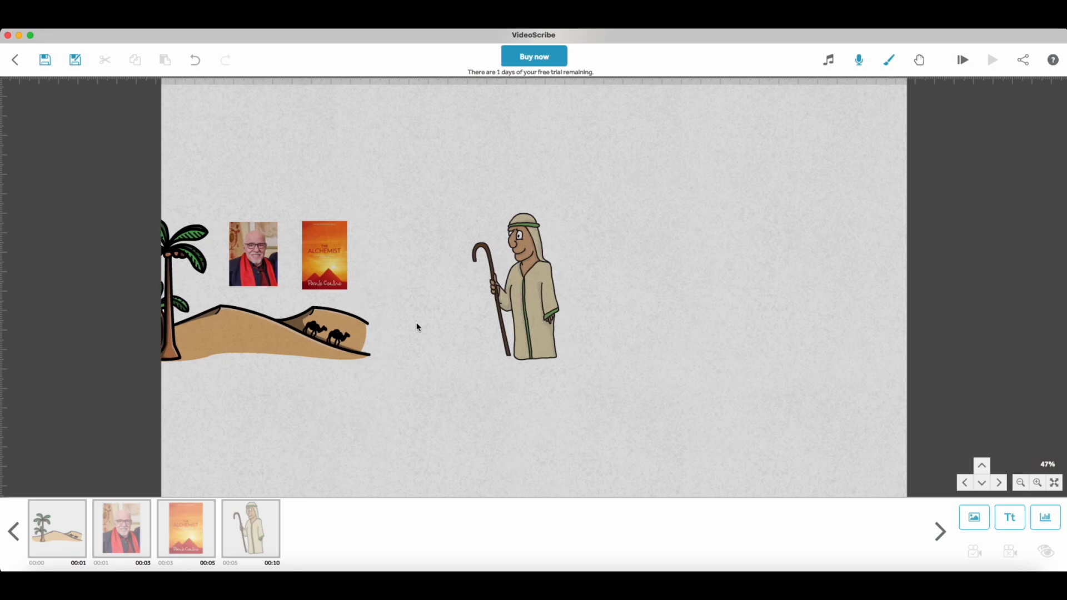
pyautogui.scroll(6, 450, 382)
pyautogui.click(532, 344)
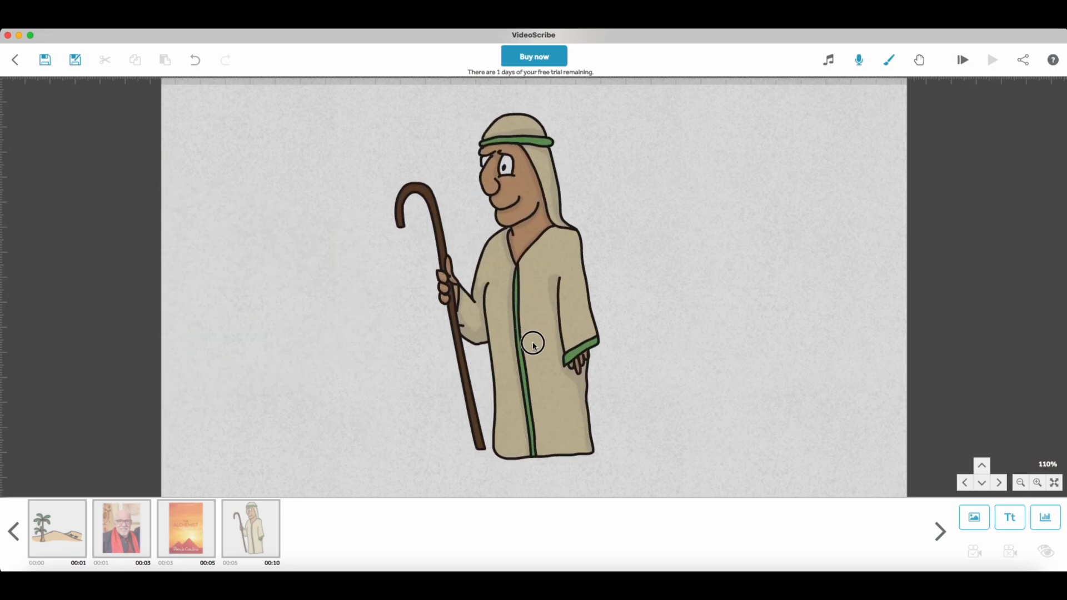
pyautogui.scroll(1, 282, 397)
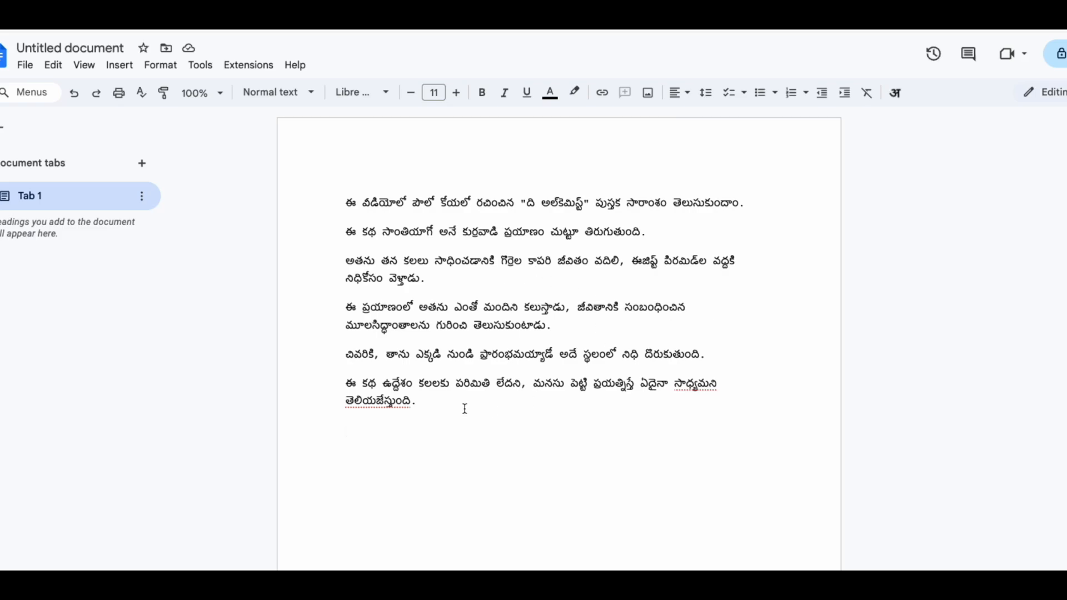
# - Switch to the Google Docs narration script and review the lines about Santiago, his shepherd life and the Egyptian pyramid treasure
pyautogui.click(758, 204)
pyautogui.moveTo(380, 232); pyautogui.dragTo(436, 237)
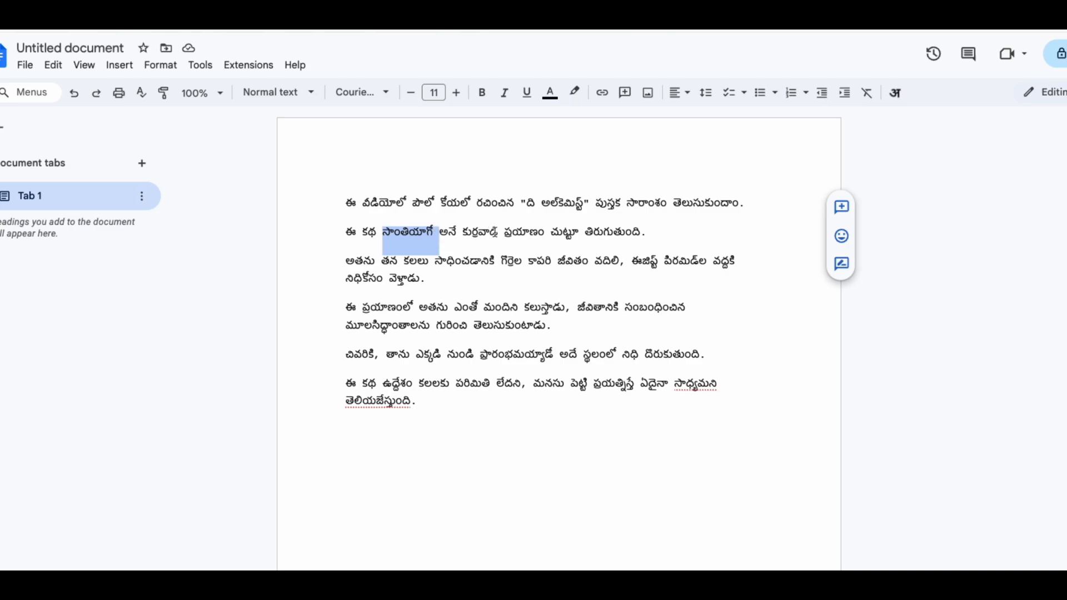
pyautogui.click(514, 275)
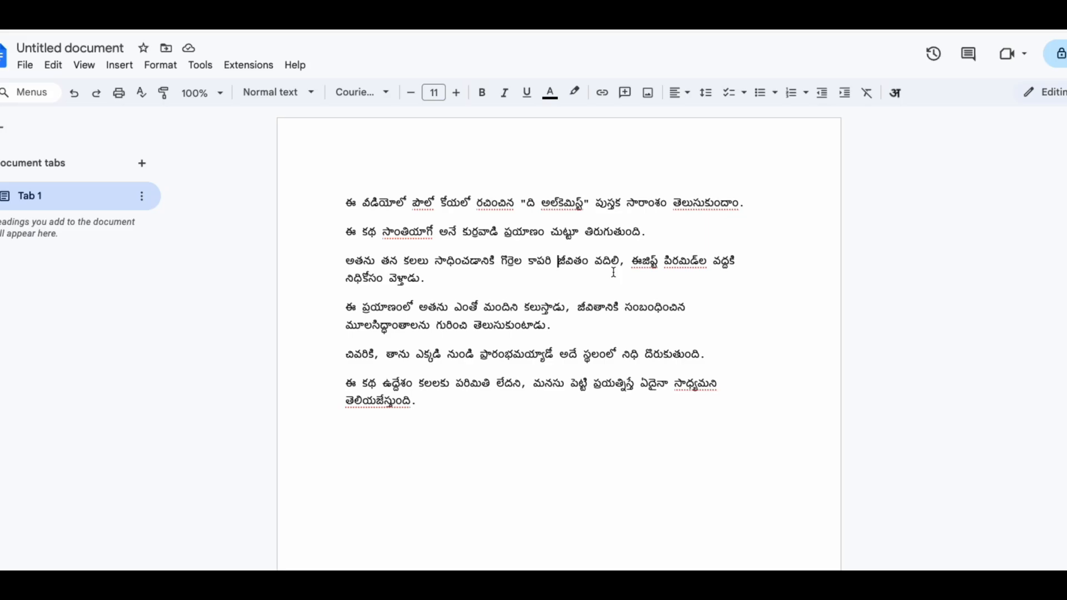
pyautogui.click(377, 278)
pyautogui.moveTo(377, 278); pyautogui.dragTo(357, 277)
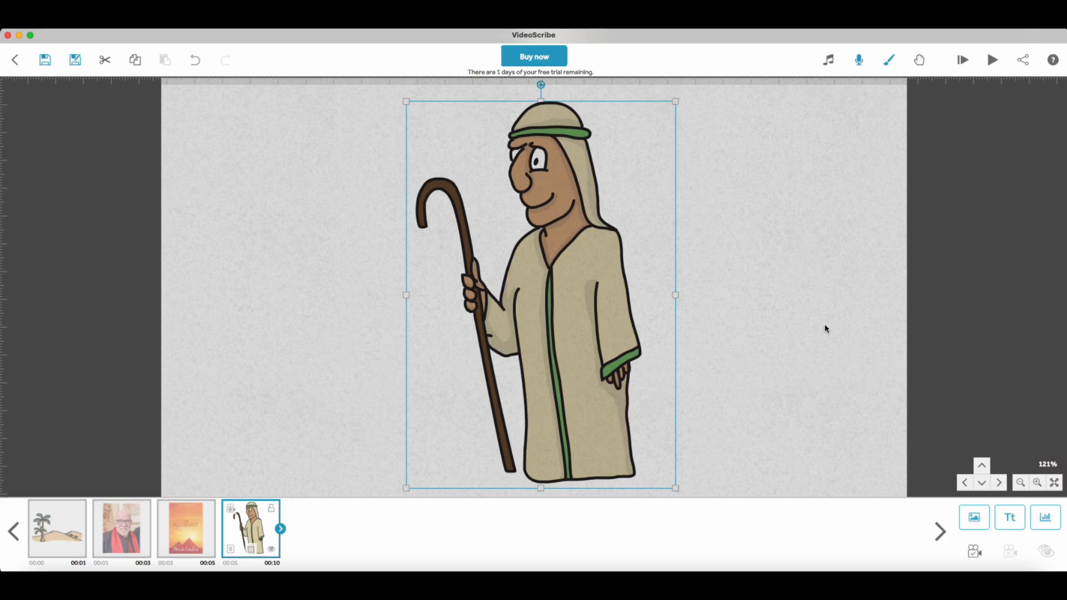
# - Add the goat from the used images and set its animate time to 1 s and its transition time to 0.5 s
pyautogui.click(973, 516)
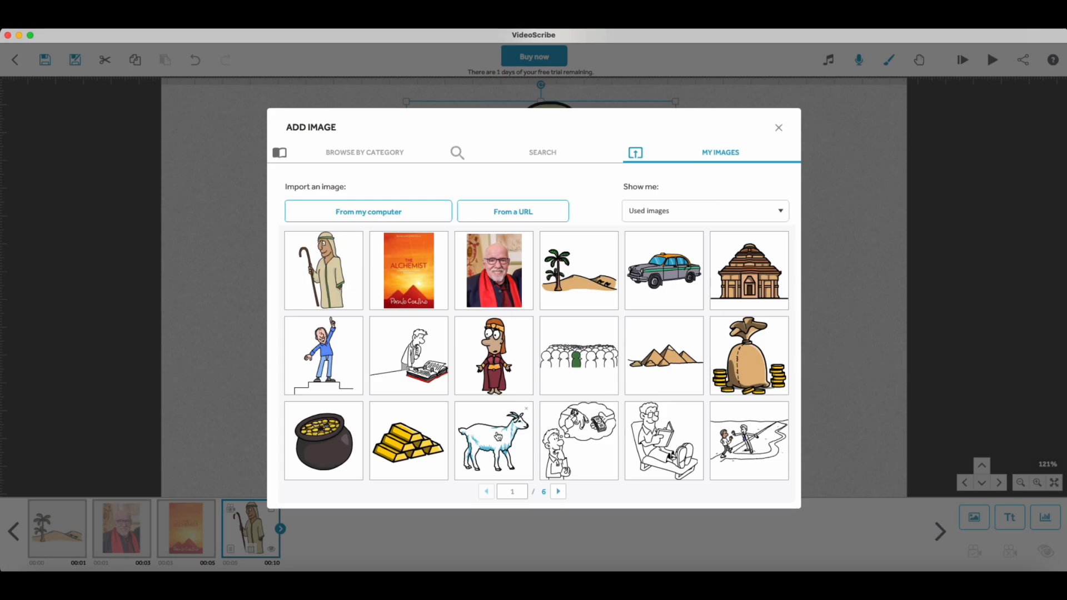
pyautogui.click(497, 436)
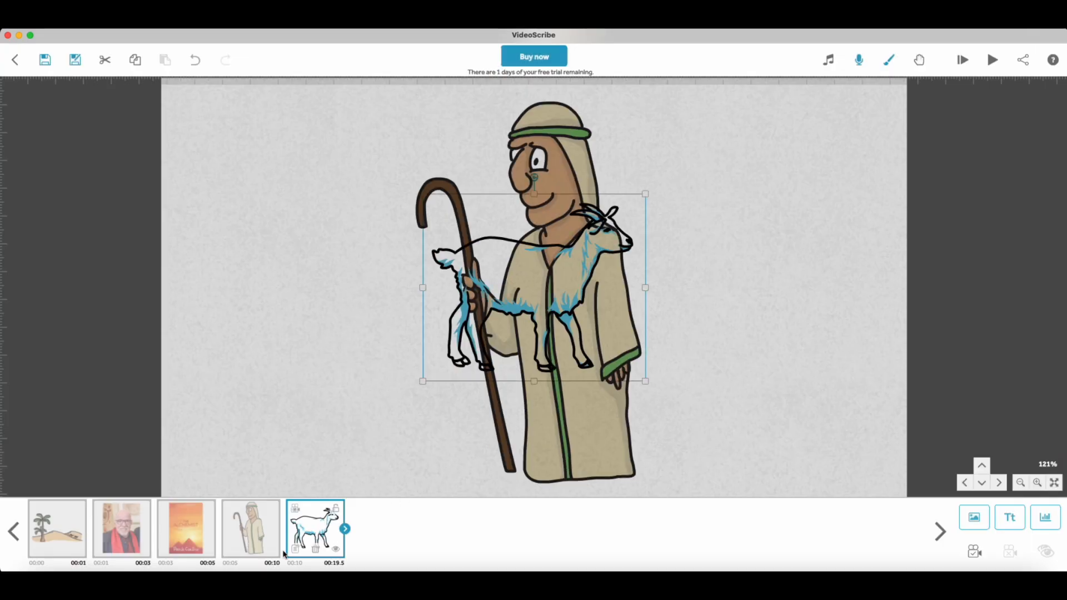
pyautogui.click(294, 548)
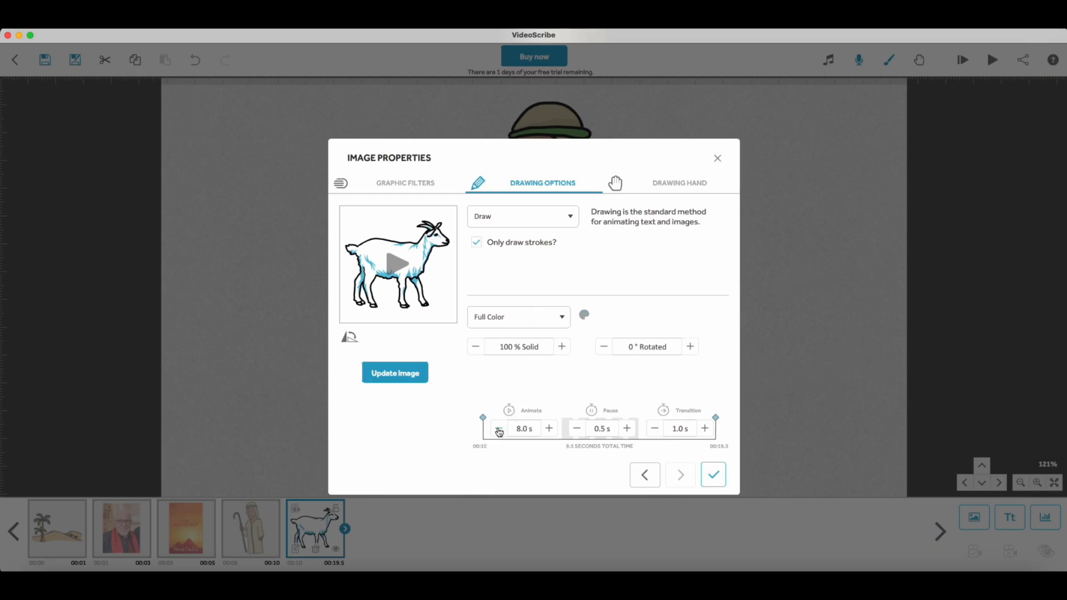
pyautogui.click(499, 428)
pyautogui.click(499, 429)
pyautogui.click(498, 428)
pyautogui.click(498, 429)
pyautogui.click(499, 429)
pyautogui.click(499, 428)
pyautogui.click(525, 428)
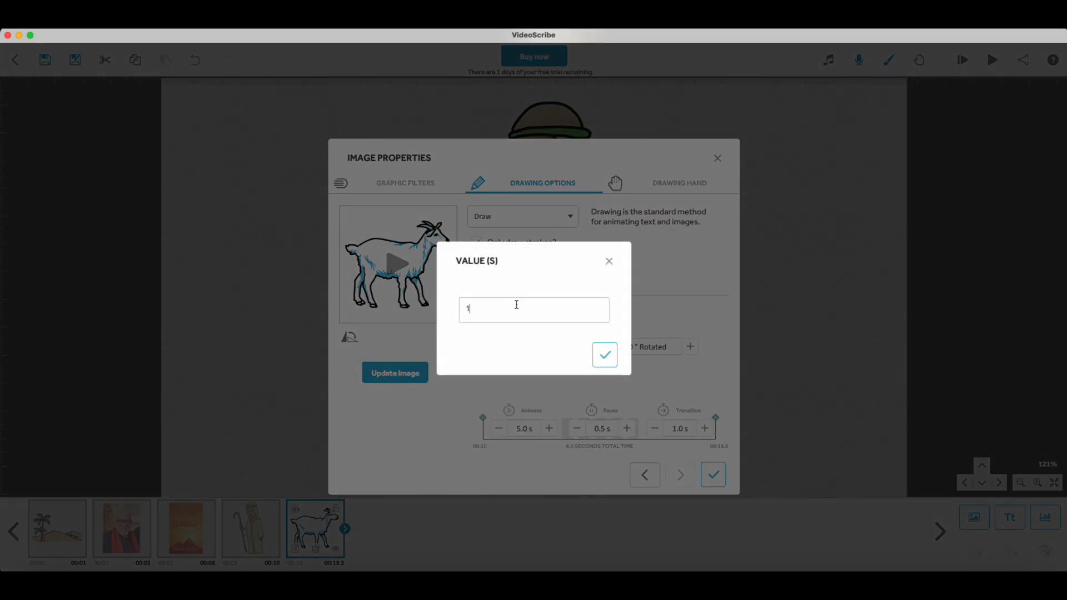
pyautogui.click(600, 359)
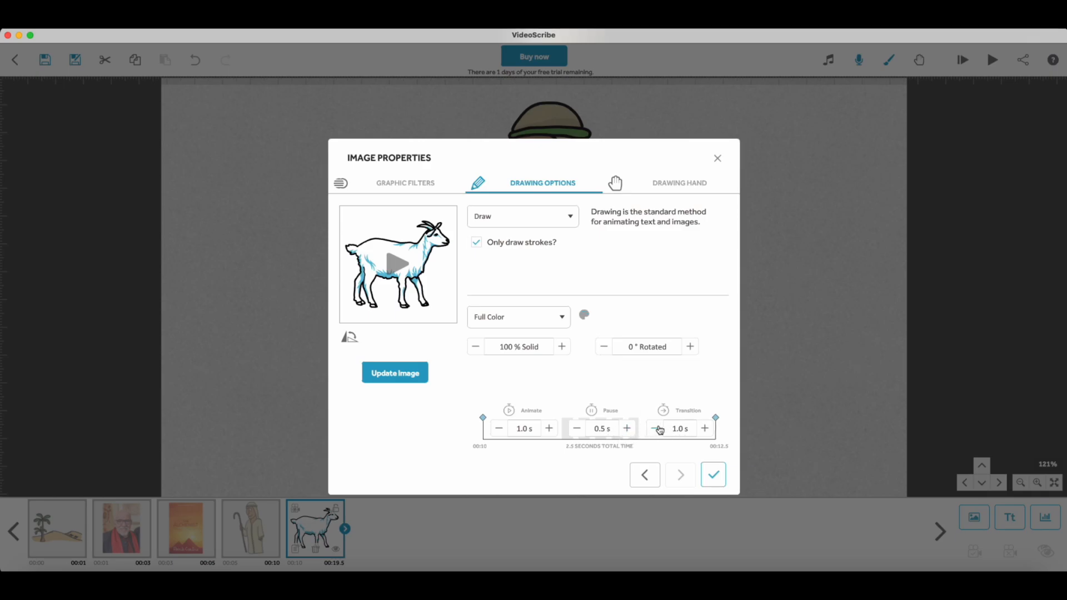
pyautogui.click(656, 429)
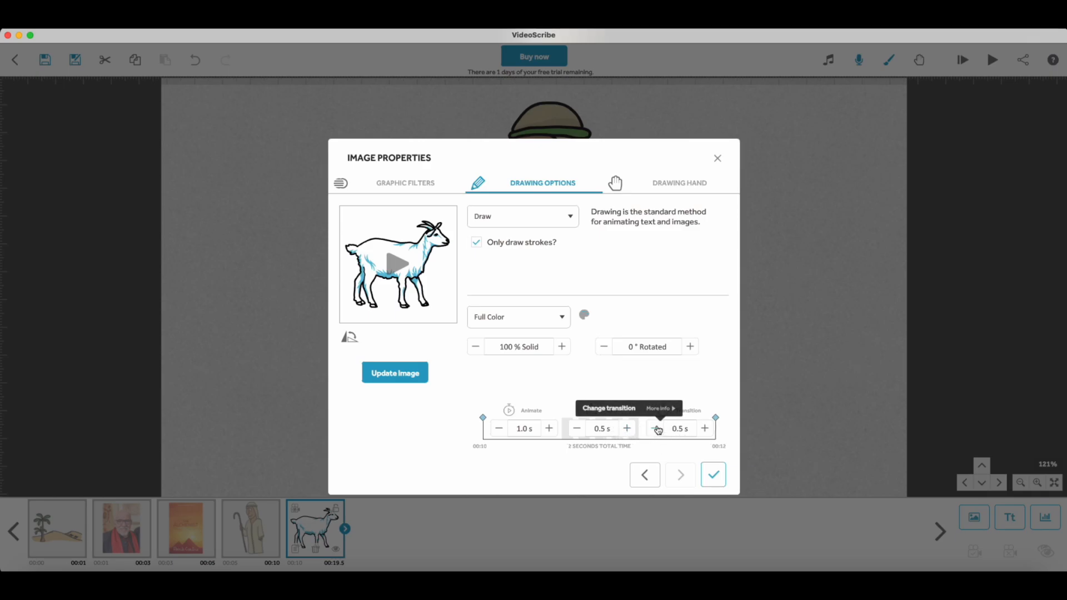
pyautogui.click(714, 473)
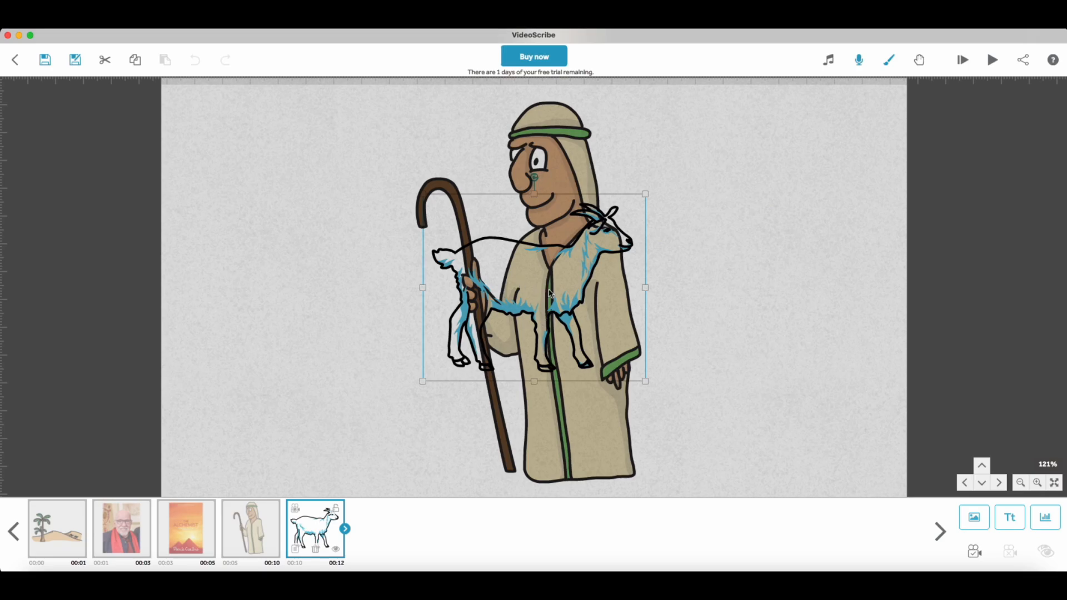
# - Move the goat off the shepherd onto the empty canvas area to the shepherd's right, roughly centred vertically
pyautogui.moveTo(557, 288); pyautogui.dragTo(347, 225)
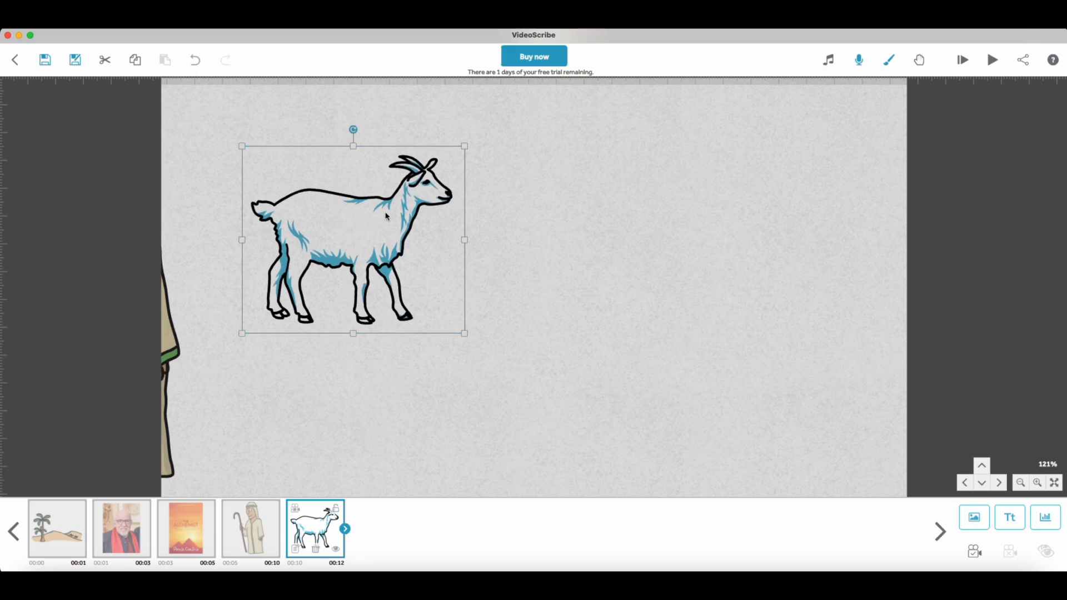
pyautogui.click(537, 230)
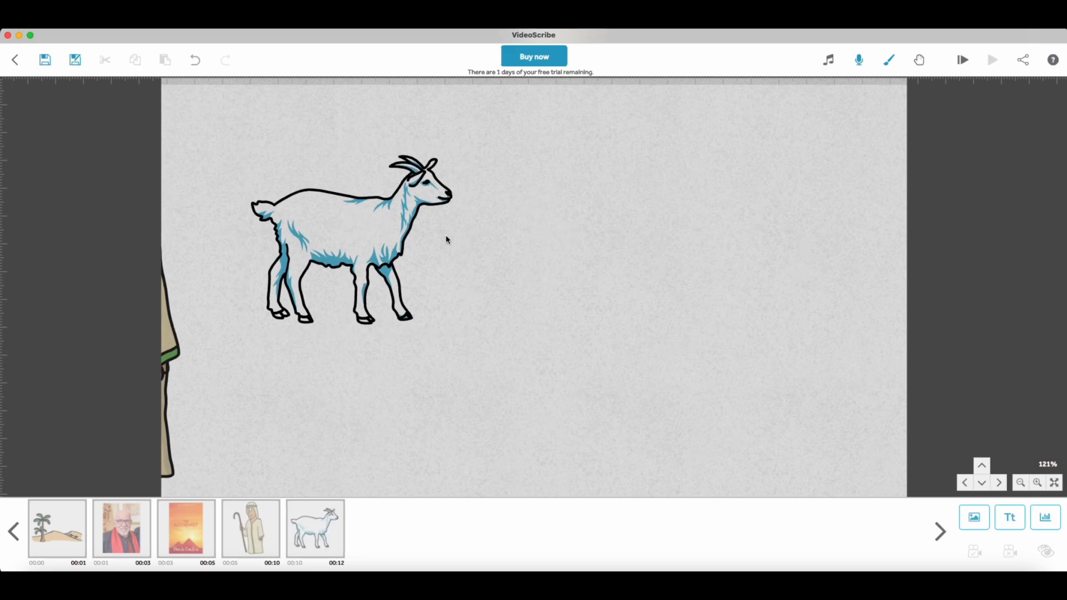
pyautogui.click(381, 237)
pyautogui.moveTo(377, 239); pyautogui.dragTo(377, 262)
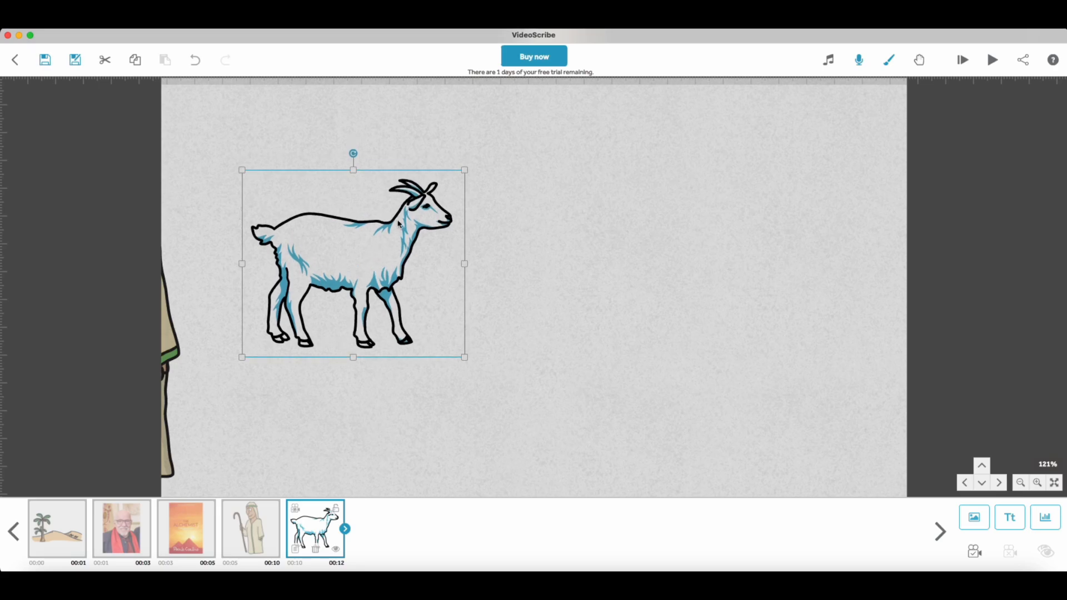
# - Add the pyramids from the used images, place them to the right of the goat and enlarge them slightly
pyautogui.click(981, 518)
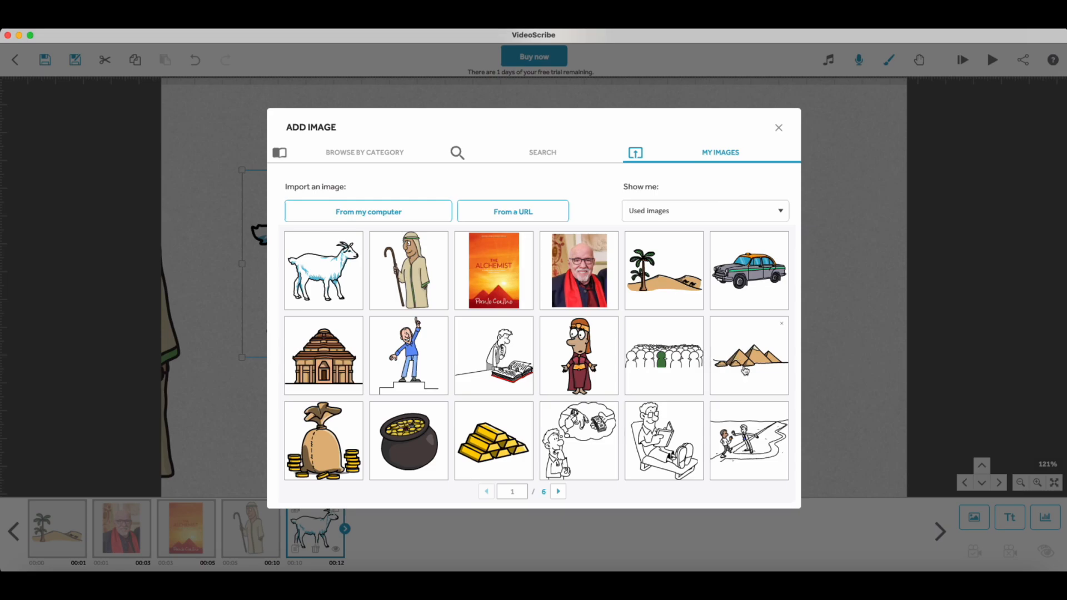
pyautogui.click(744, 355)
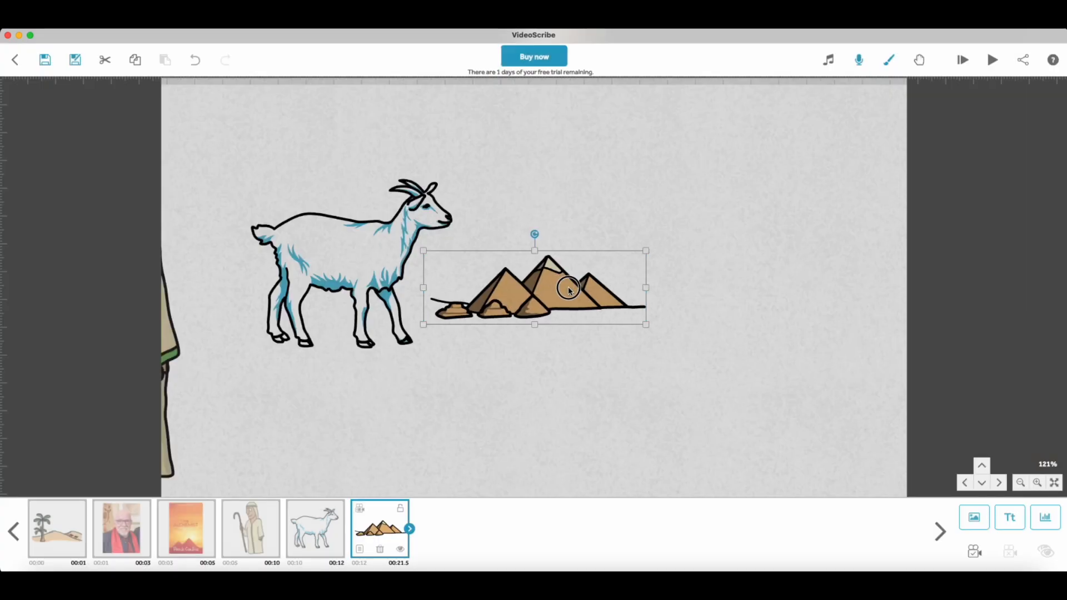
pyautogui.moveTo(566, 281); pyautogui.dragTo(638, 283)
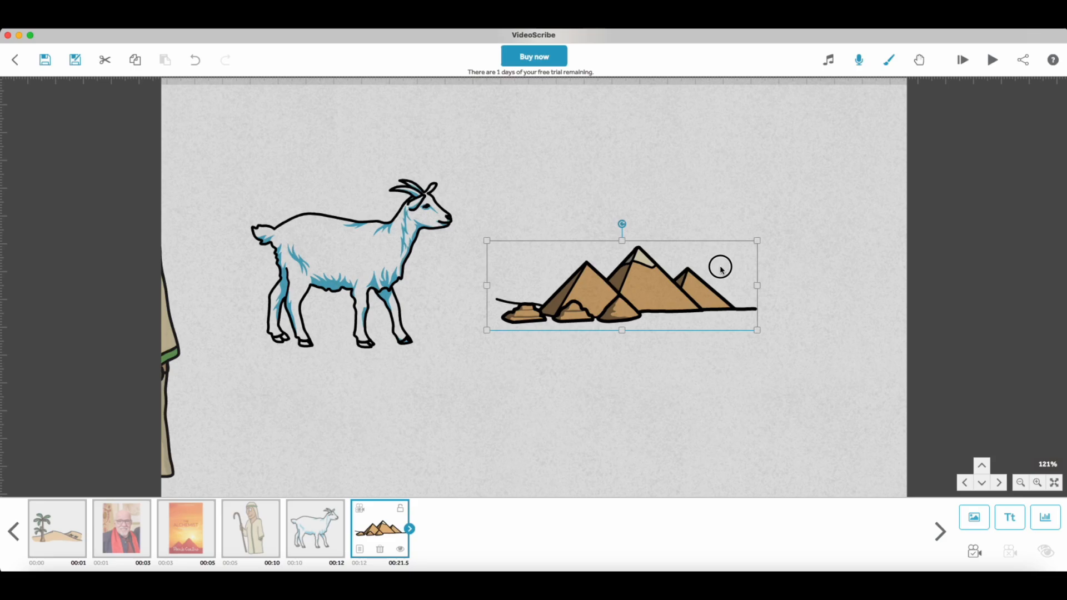
# - Set the pyramids' animate time to 1 s and their transition time to 0.5 s
pyautogui.click(361, 552)
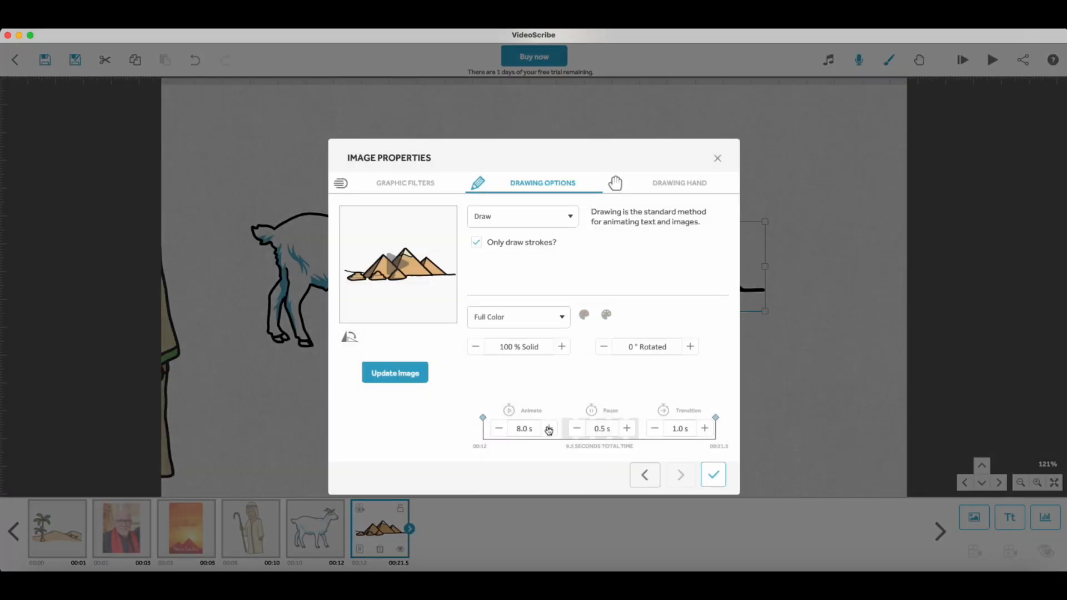
pyautogui.click(499, 428)
pyautogui.click(524, 429)
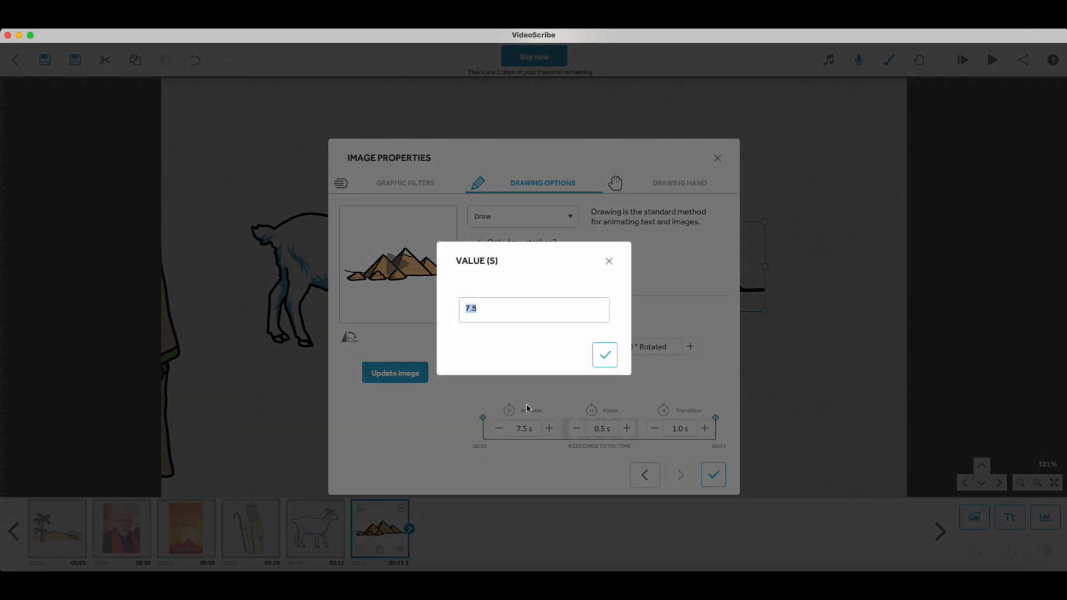
pyautogui.click(605, 355)
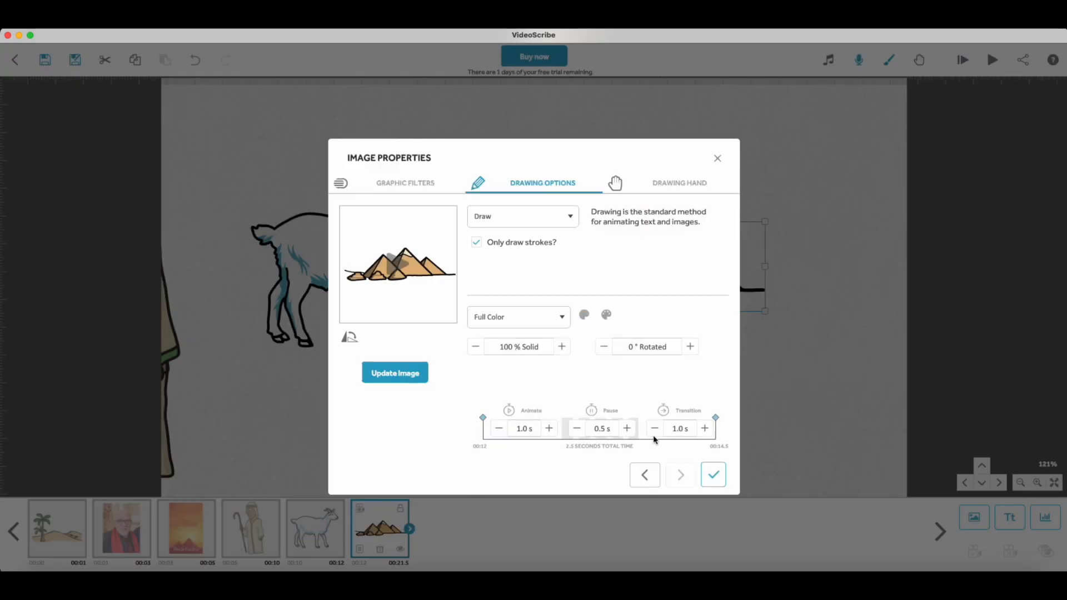
pyautogui.click(713, 474)
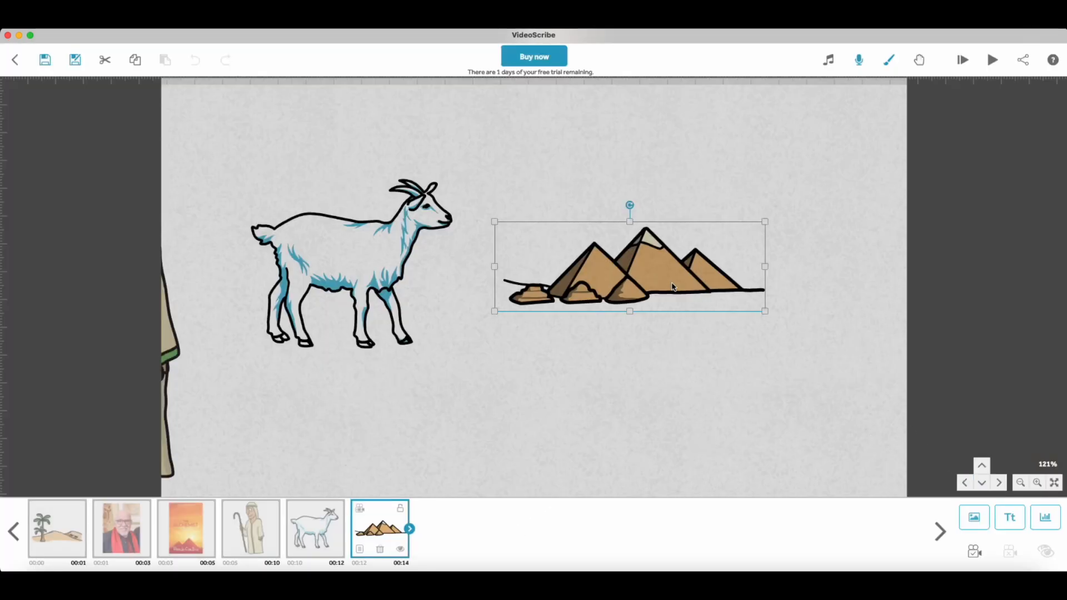
# - Shift the goat and the pyramids leftward so that space is free on the canvas beyond the pyramids
pyautogui.moveTo(671, 283)
pyautogui.mouseDown()
pyautogui.moveTo(715, 267)
pyautogui.moveTo(648, 284)
pyautogui.moveTo(728, 281)
pyautogui.moveTo(642, 301)
pyautogui.mouseUp()
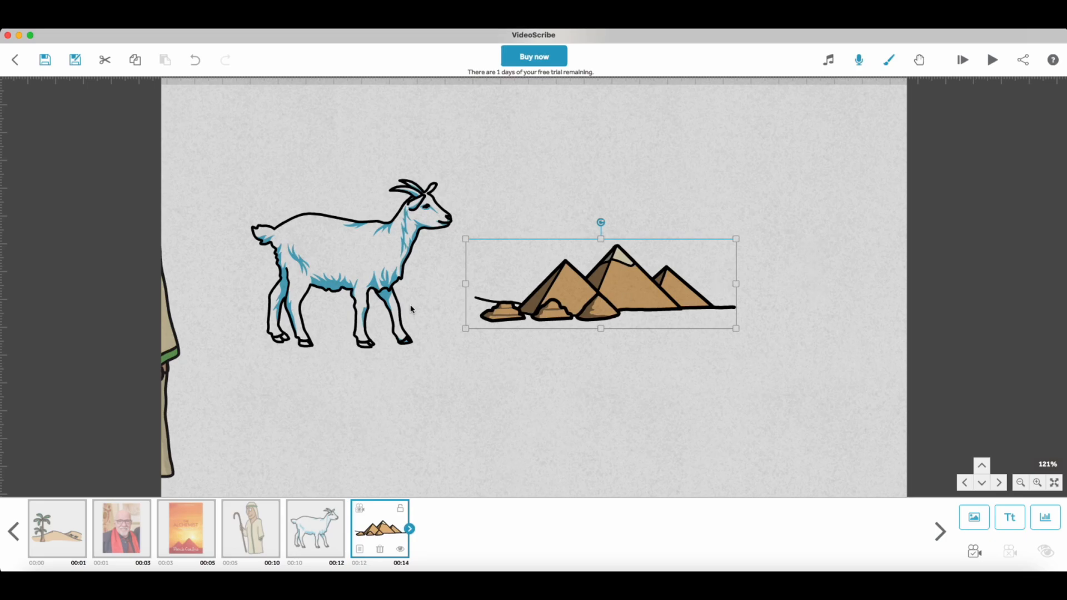
pyautogui.click(368, 285)
pyautogui.doubleClick(345, 257)
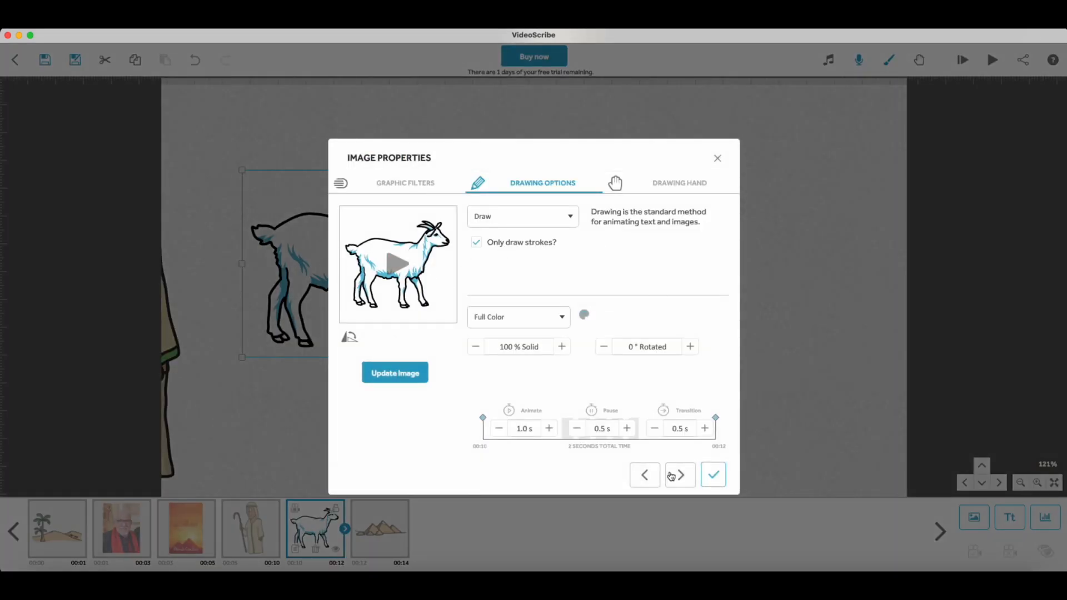
pyautogui.click(712, 475)
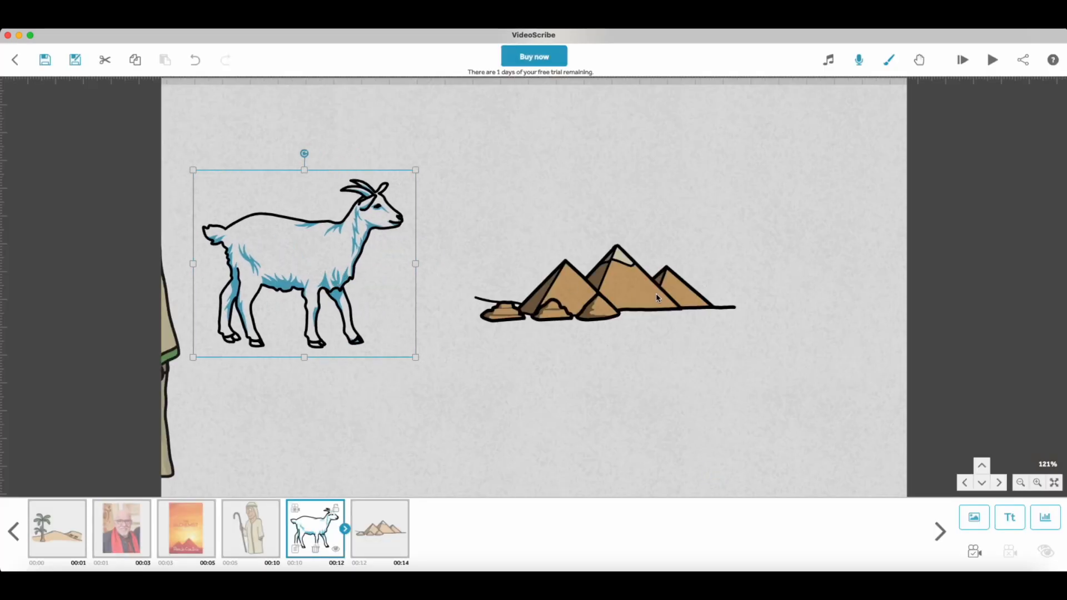
pyautogui.moveTo(625, 292); pyautogui.dragTo(566, 296)
pyautogui.click(758, 316)
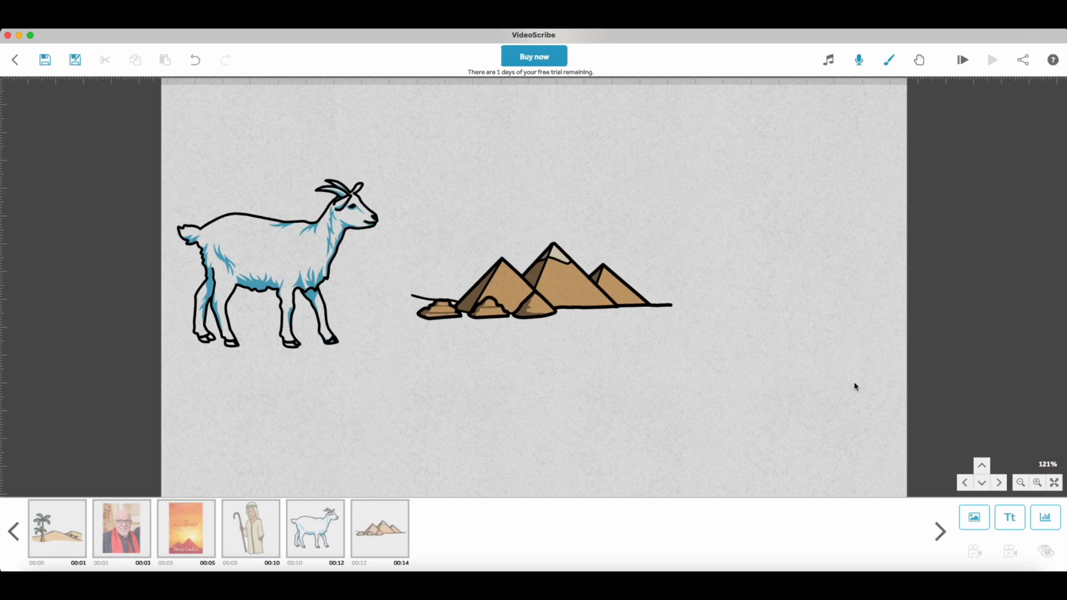
# - Add the pot of gold coins from the used images, place it to the right of the pyramids and shrink it slightly
pyautogui.click(970, 516)
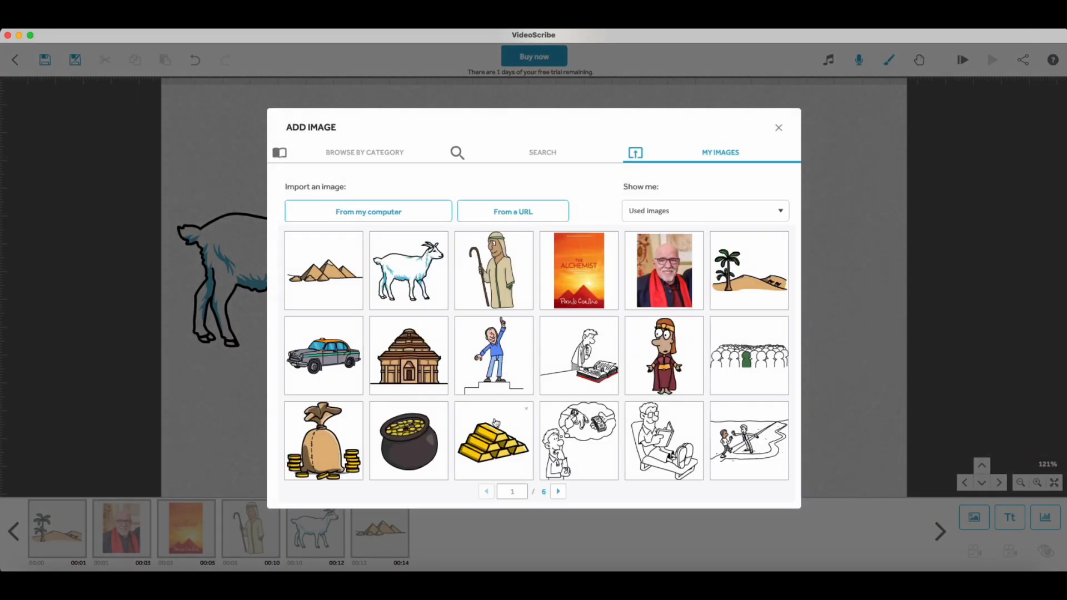
pyautogui.click(418, 438)
pyautogui.moveTo(527, 308); pyautogui.dragTo(759, 309)
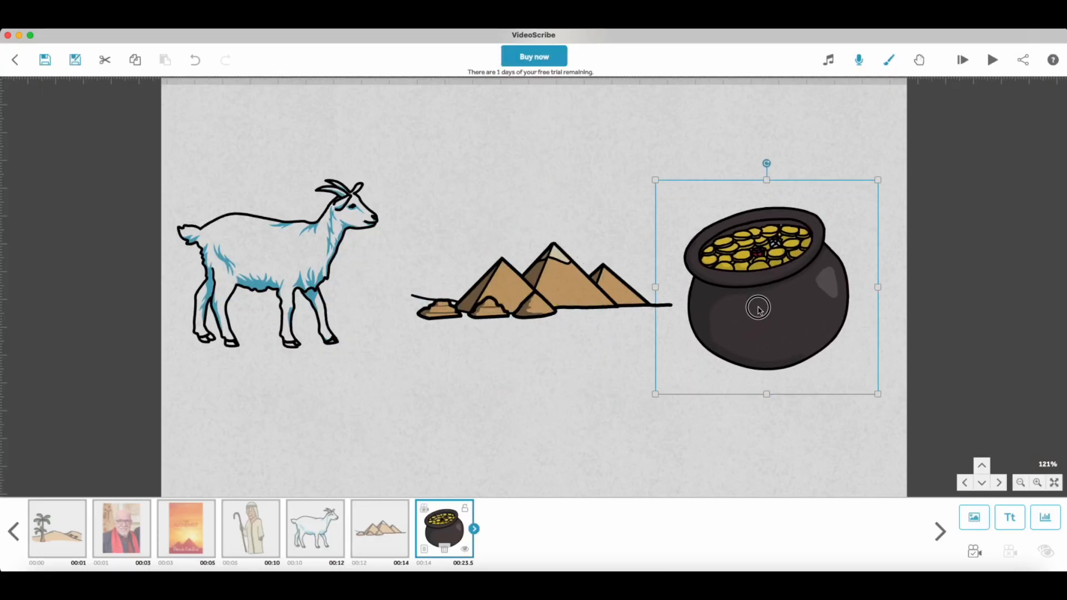
pyautogui.moveTo(877, 395); pyautogui.dragTo(857, 371)
pyautogui.moveTo(816, 331); pyautogui.dragTo(827, 308)
# - Set the pot of gold's animate time to 1 s and its transition time to 0.5 s
pyautogui.click(424, 549)
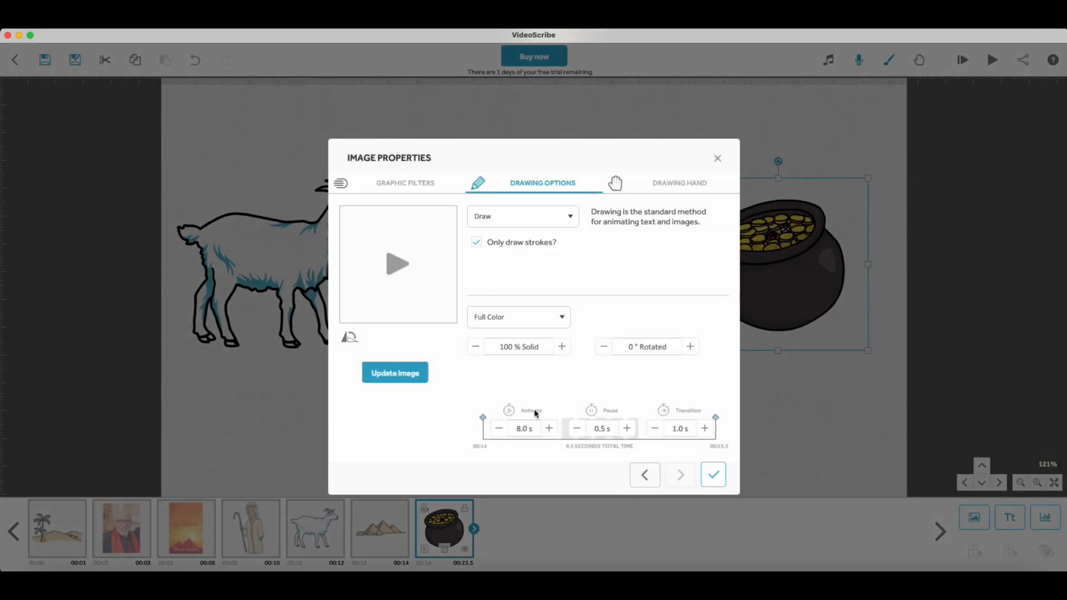
pyautogui.click(522, 428)
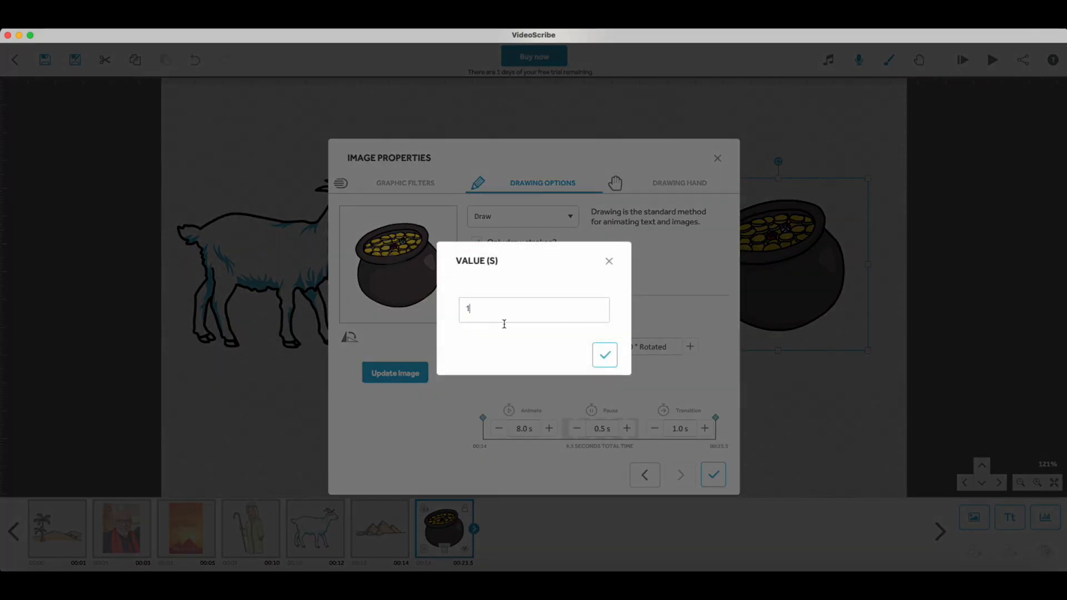
pyautogui.write('1')
pyautogui.click(604, 354)
pyautogui.click(655, 431)
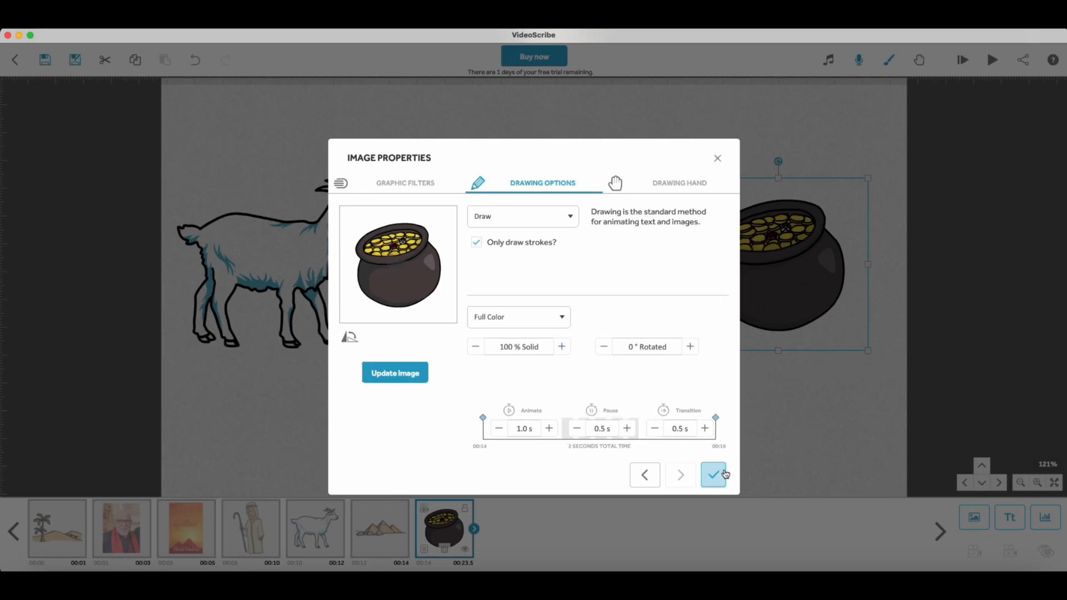
pyautogui.click(724, 474)
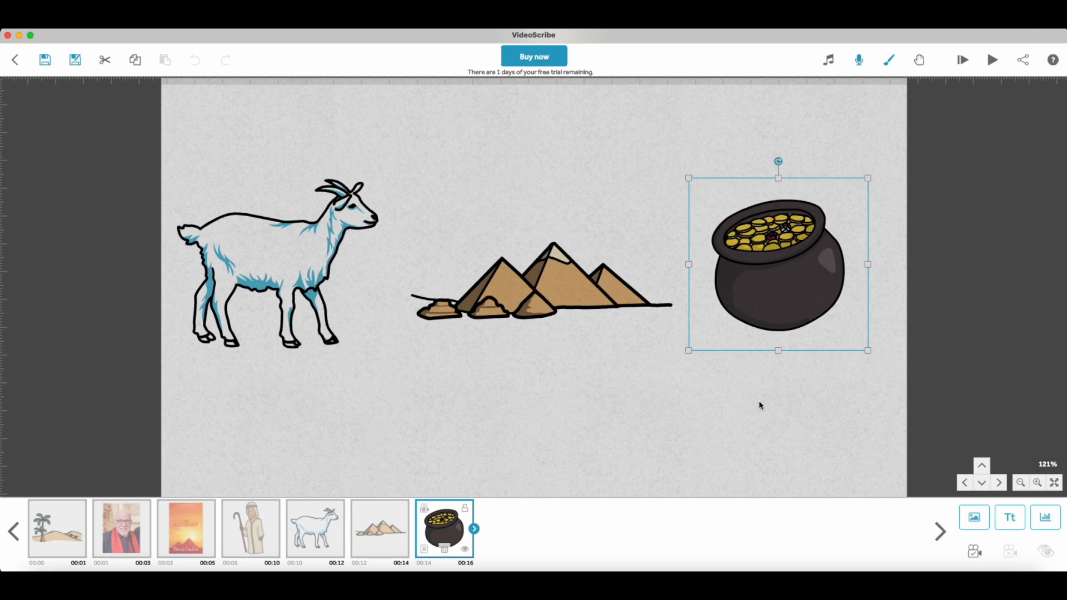
# - Lower the pot of gold slightly and nudge the goat toward the pyramids to even out the row of three images
pyautogui.moveTo(769, 279); pyautogui.dragTo(768, 281)
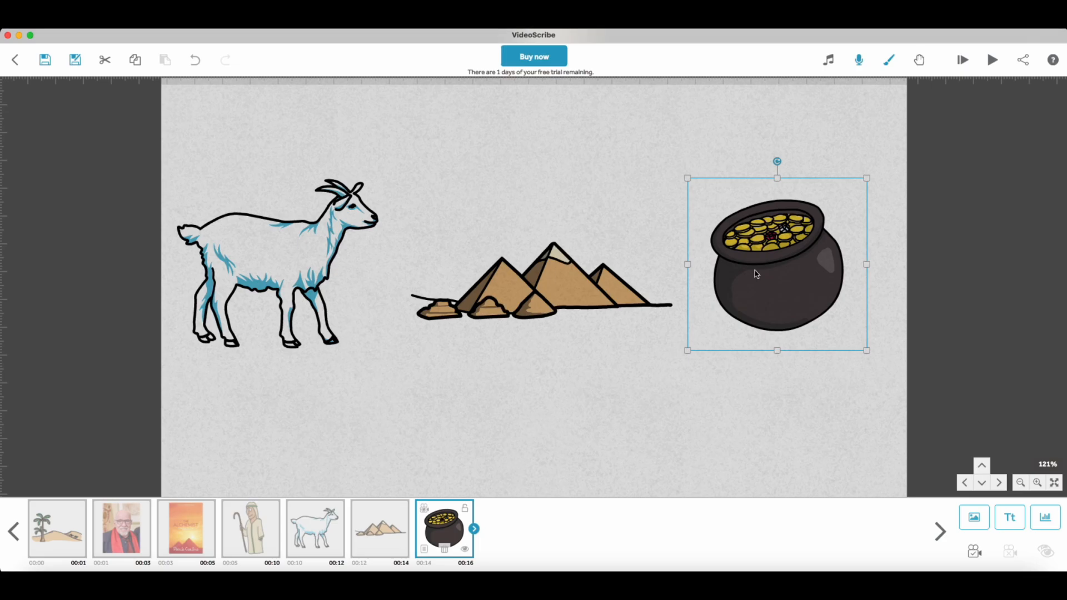
pyautogui.moveTo(754, 273); pyautogui.dragTo(755, 280)
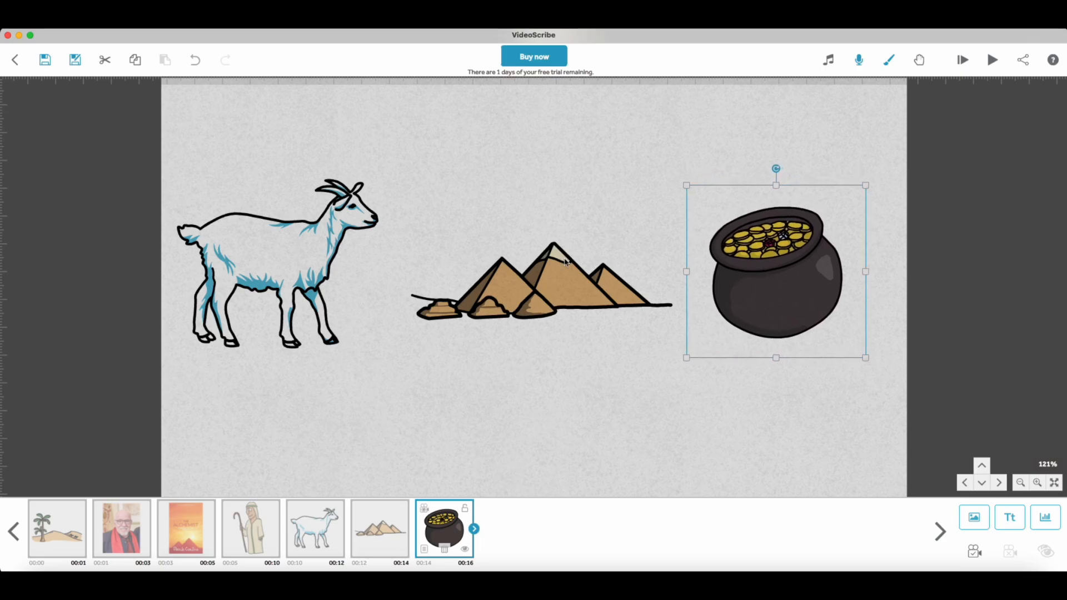
pyautogui.moveTo(295, 267); pyautogui.dragTo(316, 271)
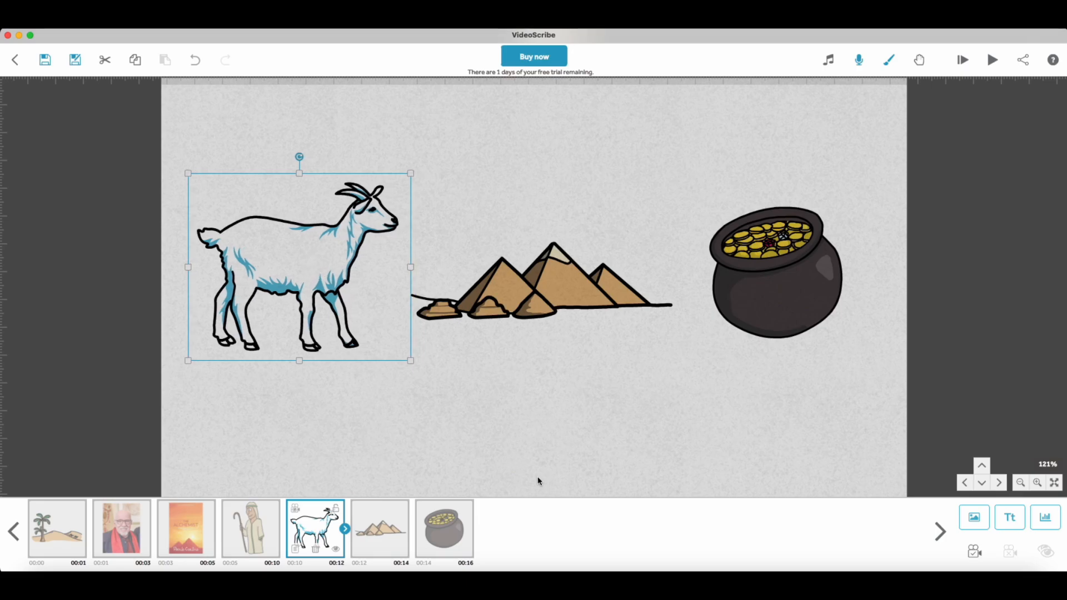
pyautogui.click(595, 442)
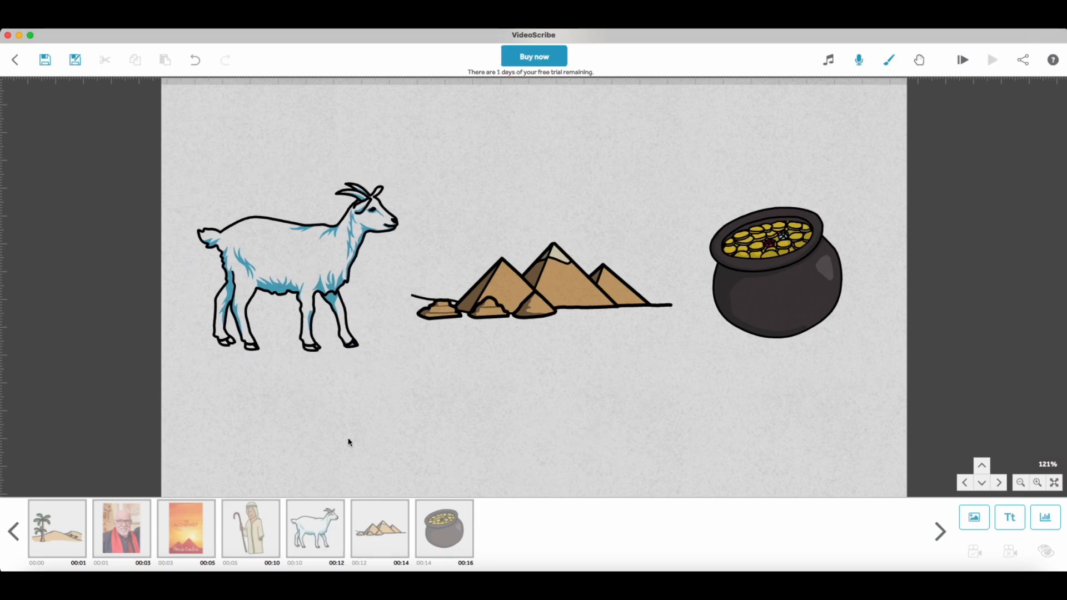
pyautogui.click(389, 394)
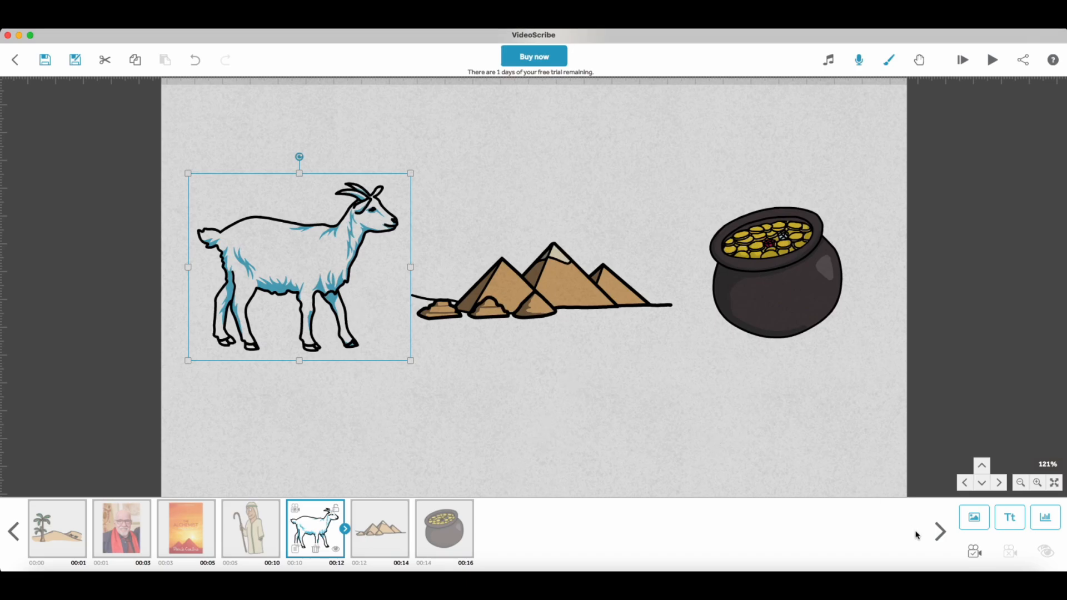
# - Preview the animation from the goat onward
pyautogui.click(975, 551)
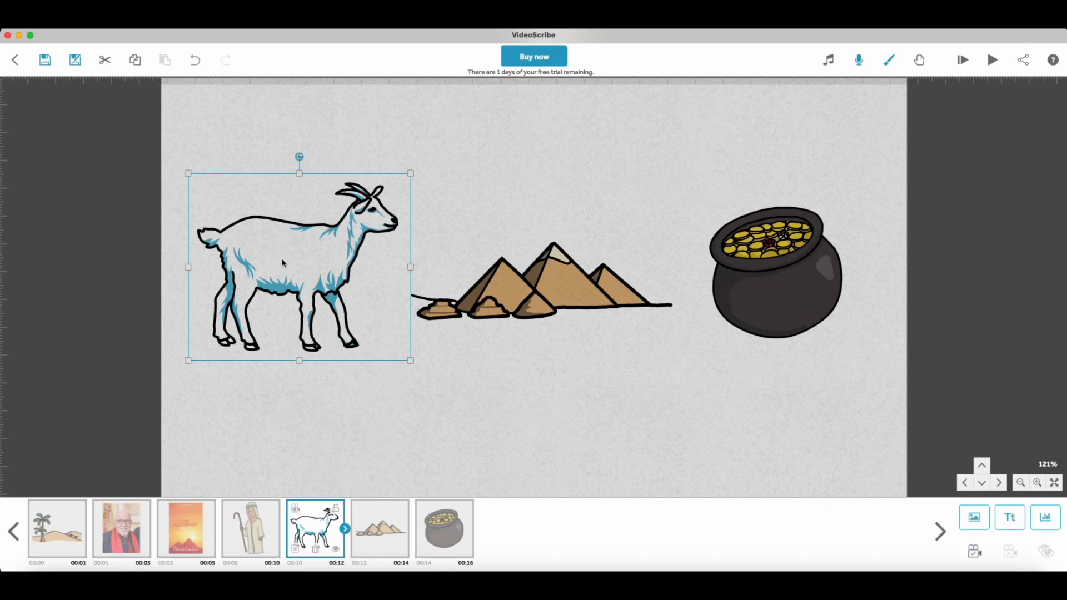
pyautogui.click(993, 62)
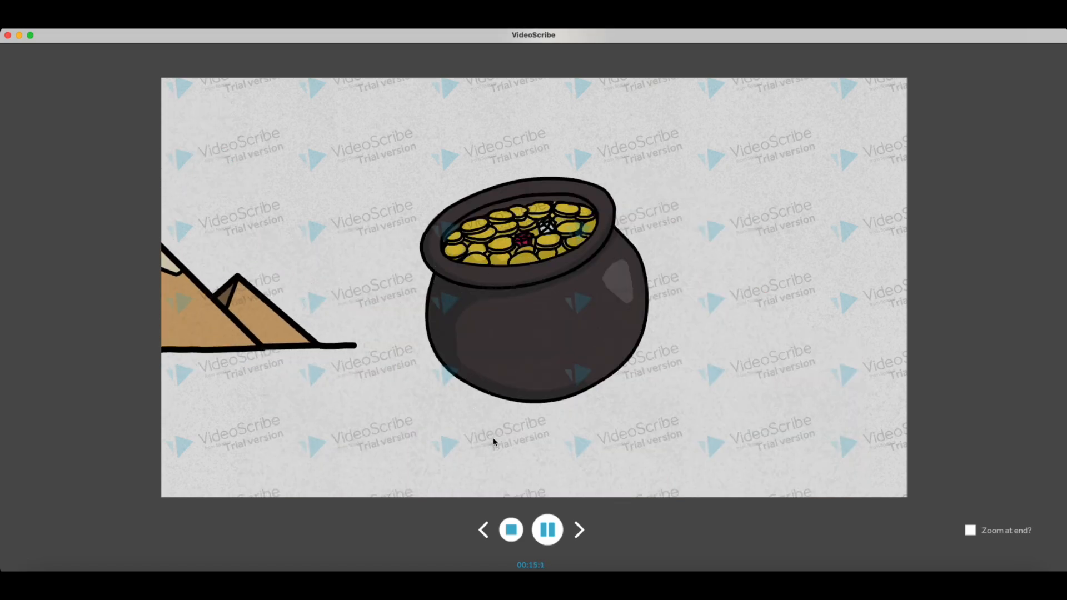
pyautogui.click(512, 527)
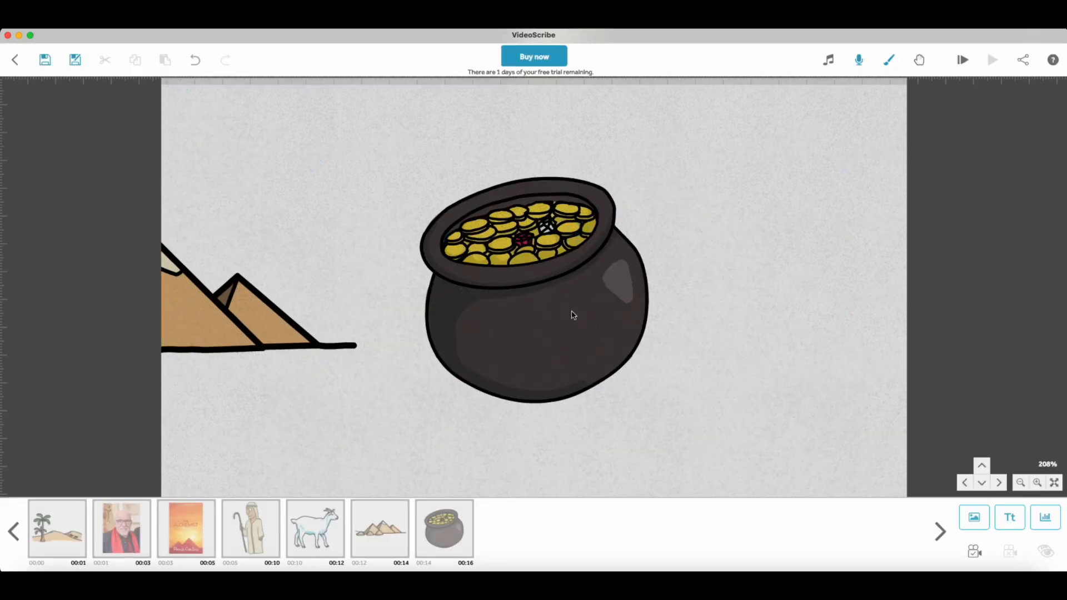
# - Move the goat, pyramids and pot of gold together to centre the row, and set their camera position to the current view
pyautogui.scroll(-6, 523, 280)
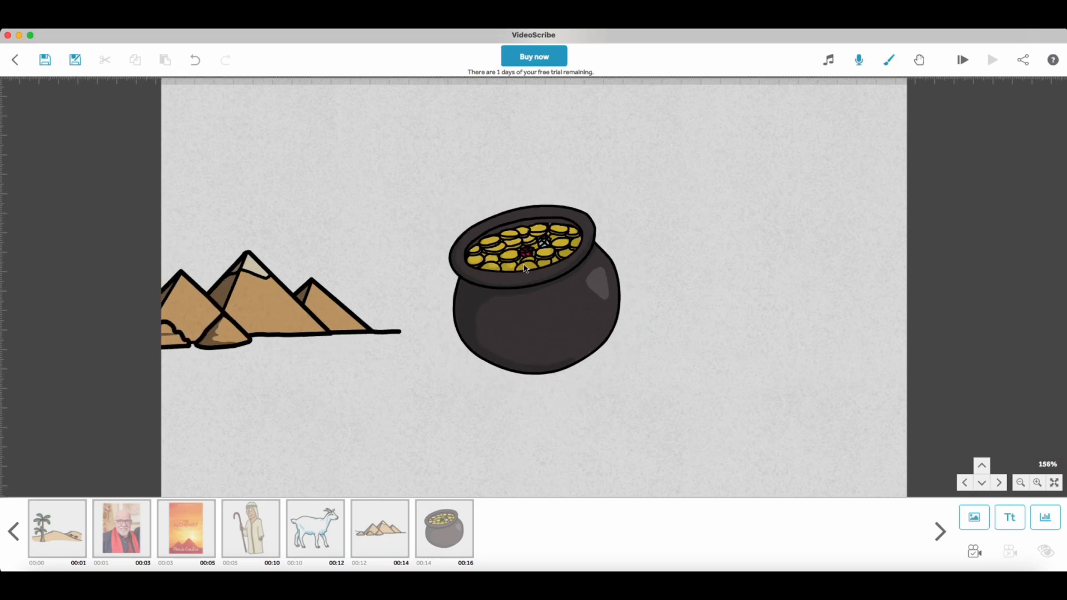
pyautogui.scroll(1, 524, 267)
pyautogui.moveTo(487, 368); pyautogui.dragTo(668, 345)
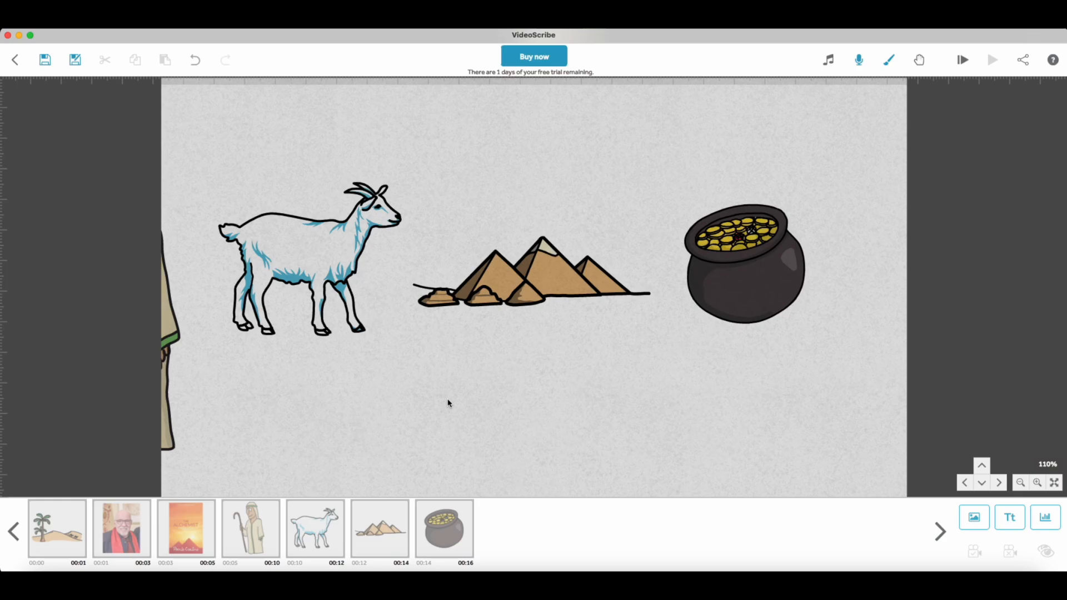
pyautogui.moveTo(448, 403); pyautogui.dragTo(500, 393)
pyautogui.scroll(2, 502, 396)
pyautogui.scroll(-2, 502, 397)
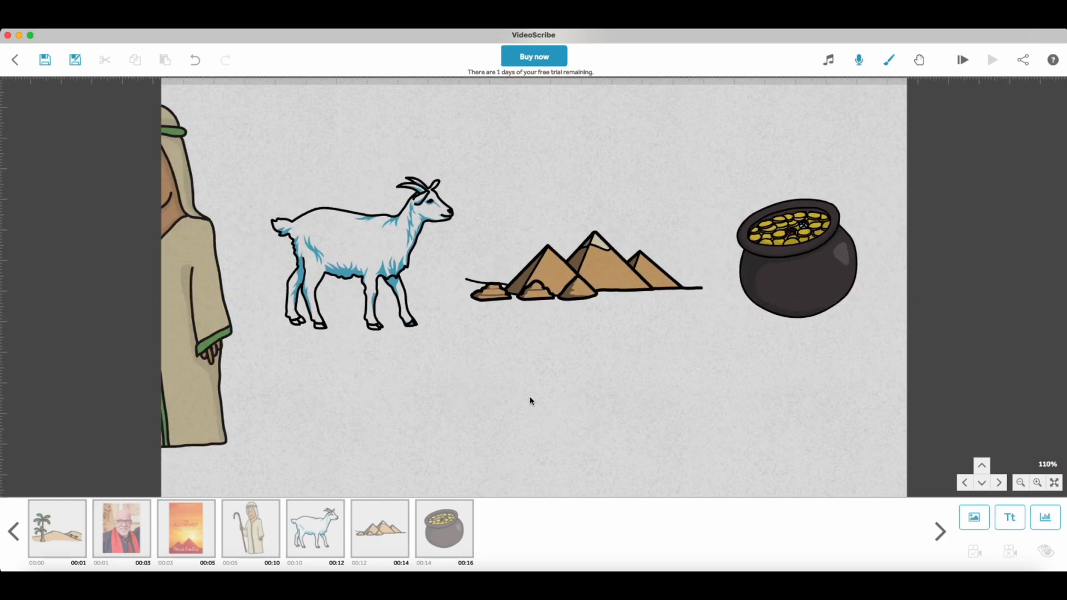
pyautogui.click(357, 239)
pyautogui.keyDown('shift'); pyautogui.click(583, 266); pyautogui.keyUp('shift')
pyautogui.keyDown('shift'); pyautogui.click(803, 254); pyautogui.keyUp('shift')
pyautogui.moveTo(789, 265); pyautogui.dragTo(757, 286)
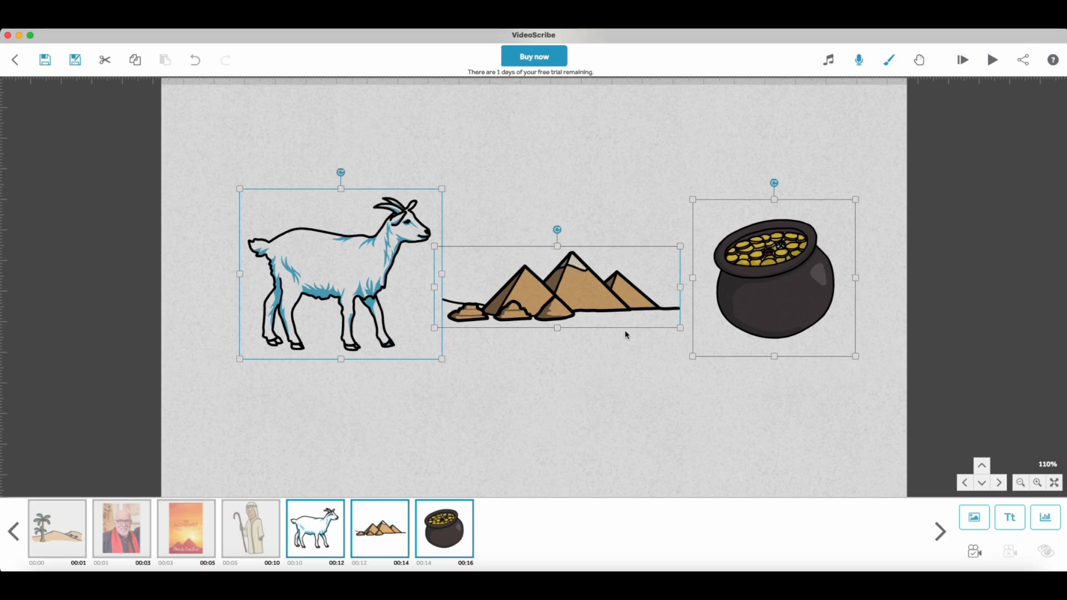
pyautogui.click(973, 554)
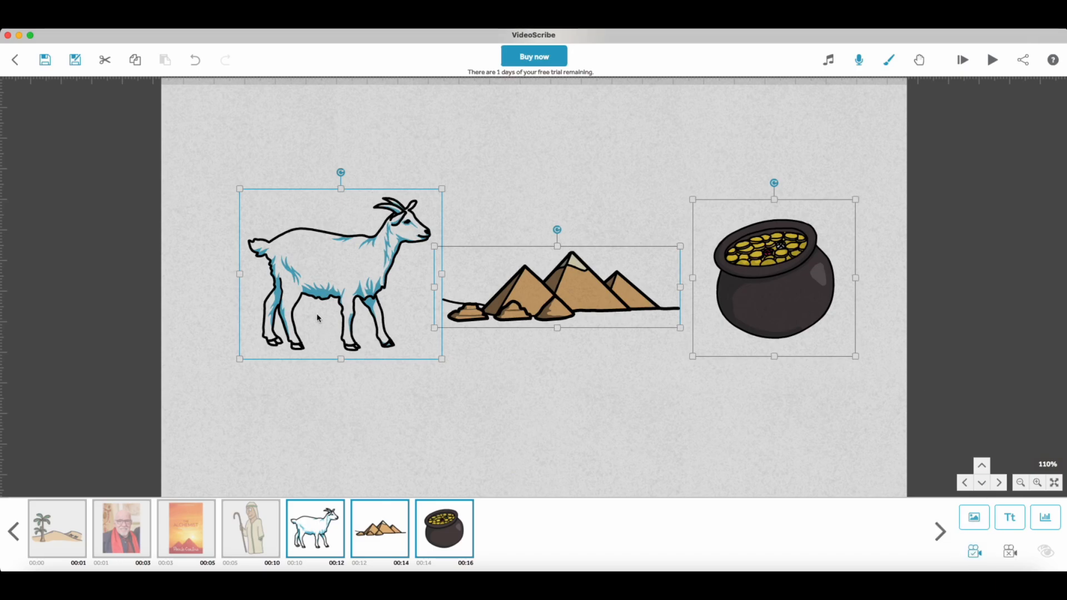
# - Preview the animation with the shared camera position of the three images
pyautogui.click(444, 435)
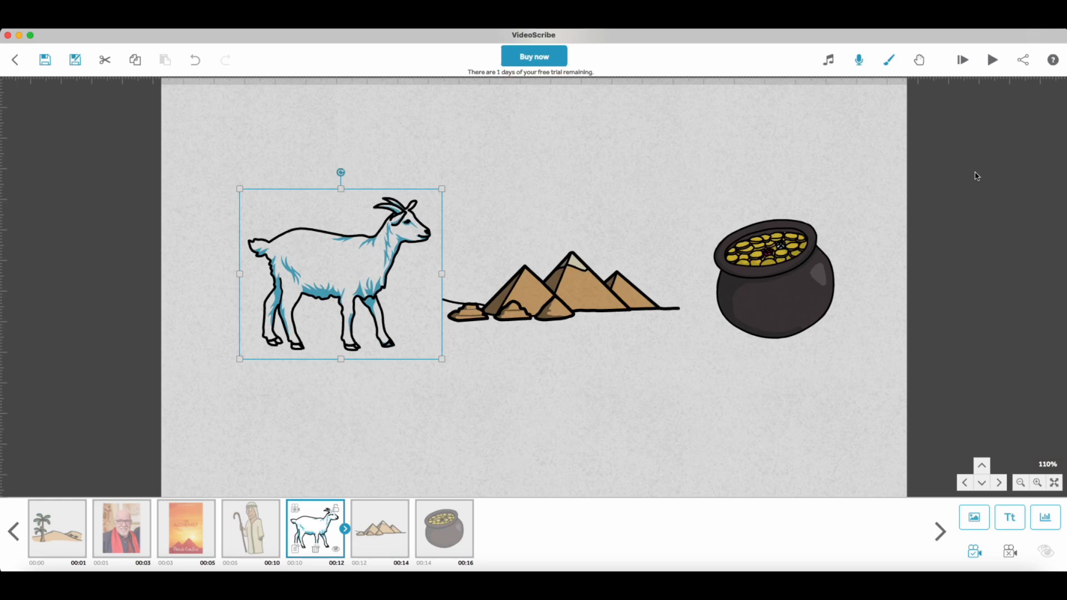
pyautogui.click(993, 61)
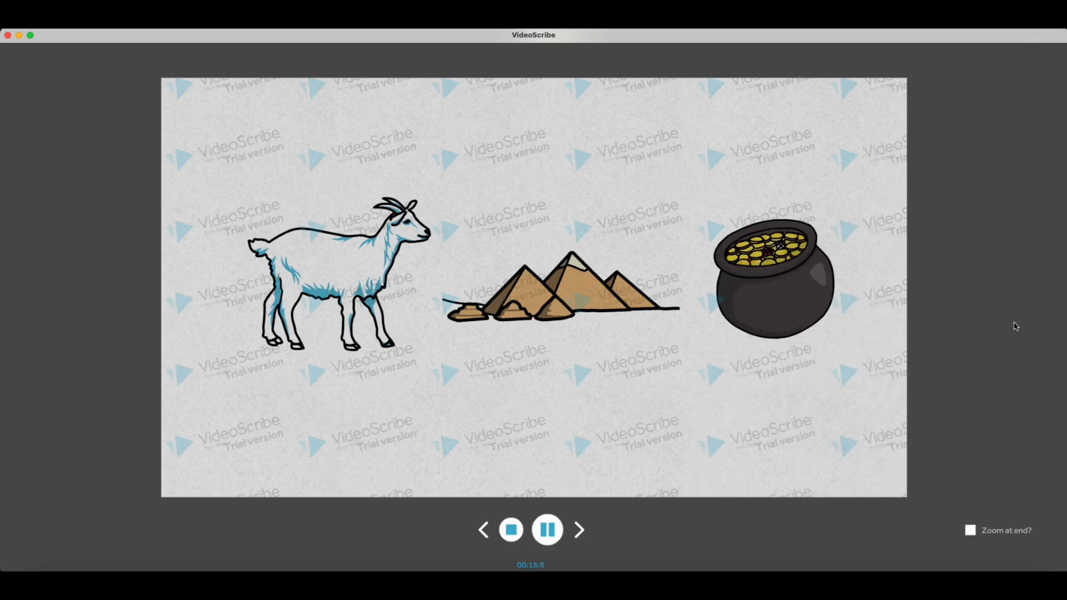
pyautogui.click(511, 531)
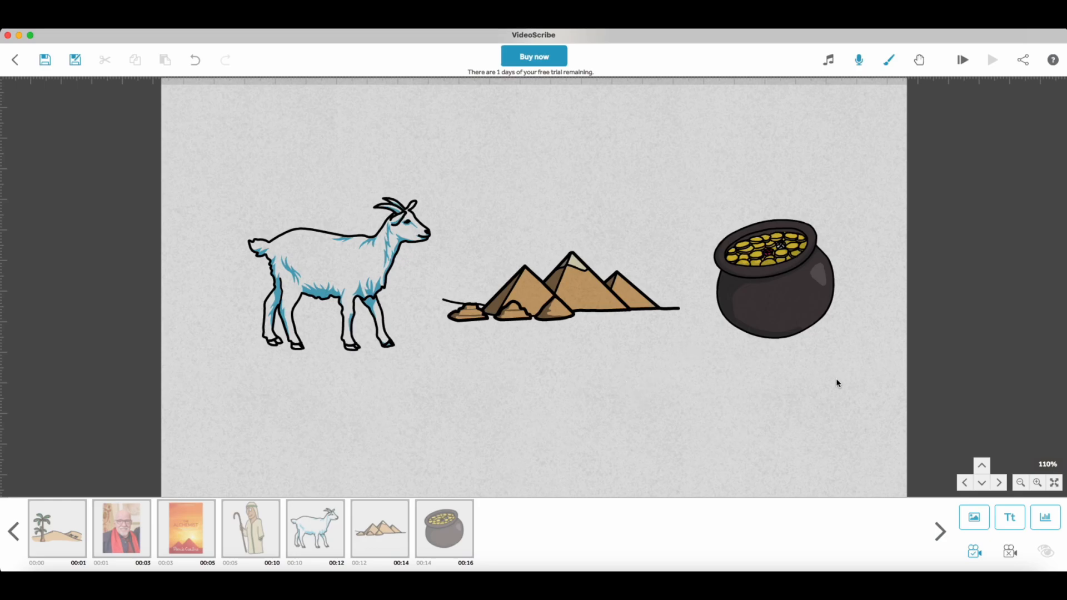
# - Add the text "ALCHEMIST BOOK SUMMARY" in the Basic Bitmap font
pyautogui.click(1009, 519)
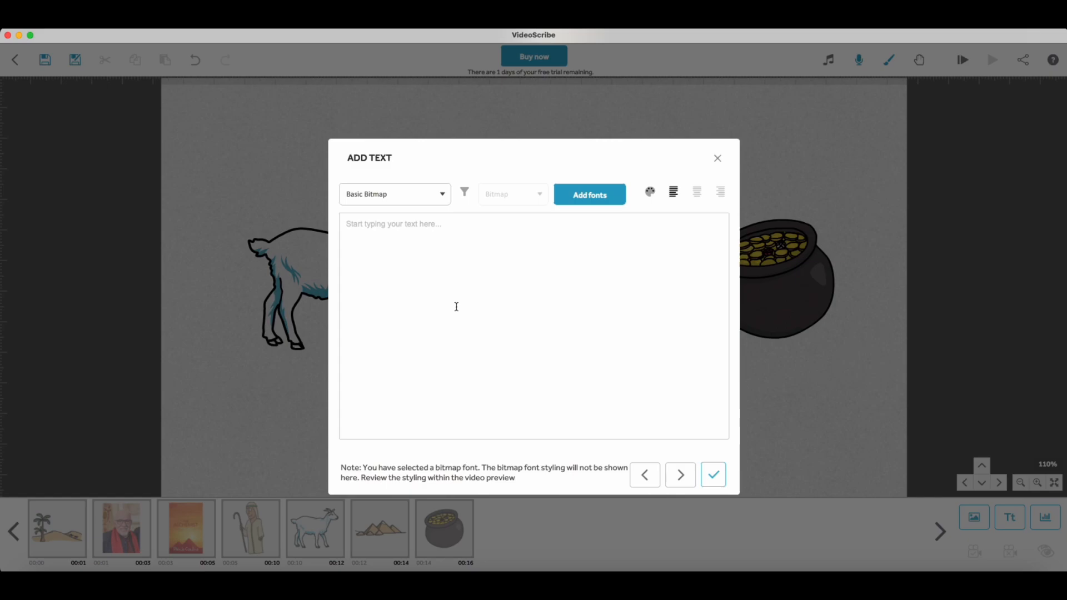
pyautogui.write('ALCH')
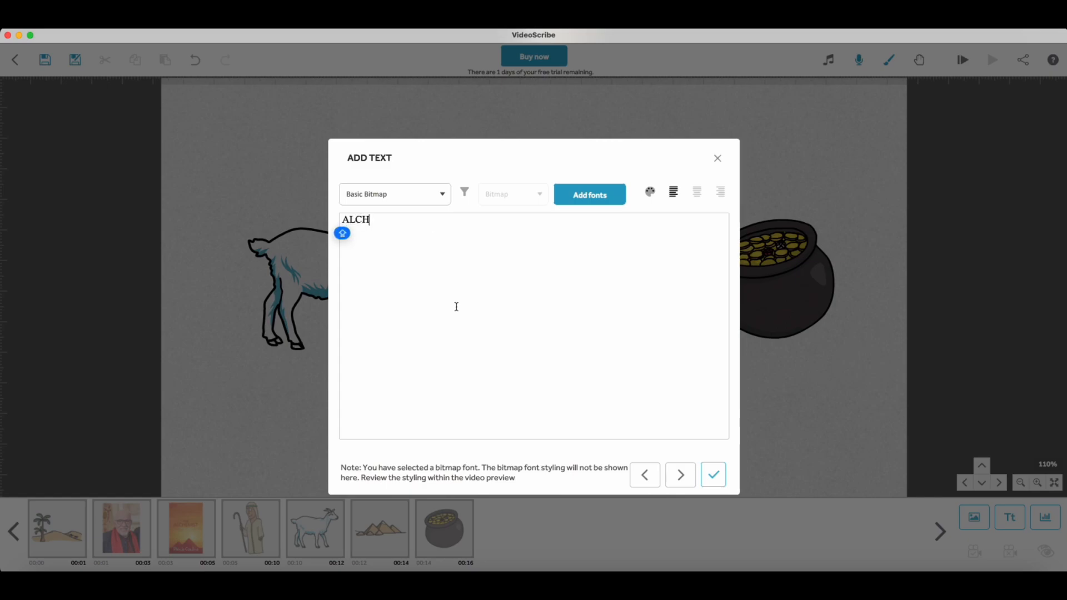
pyautogui.write('EMIST BOOK SUMMARY')
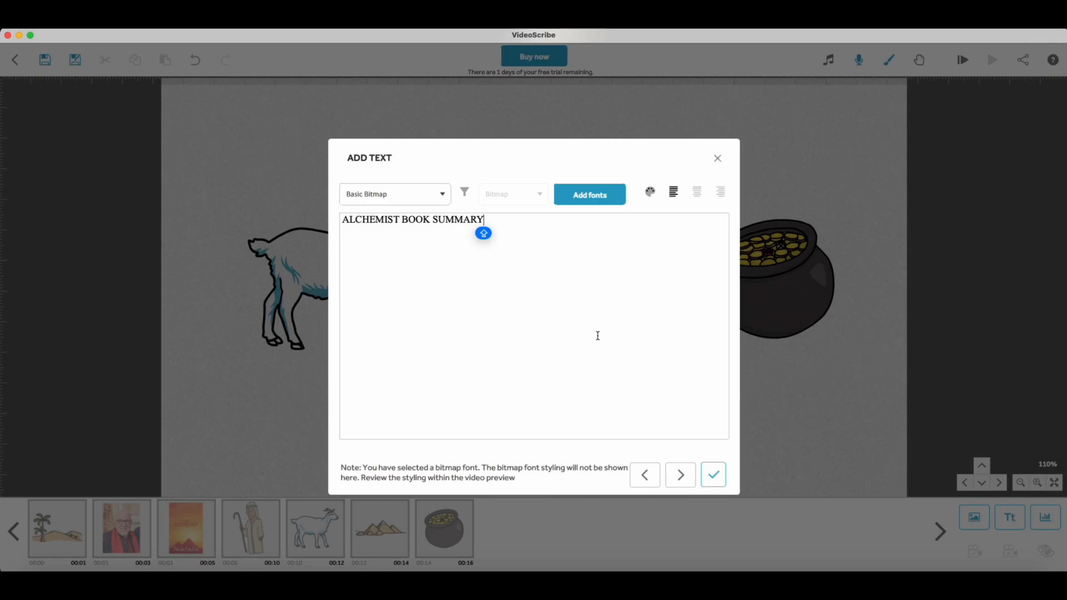
pyautogui.click(419, 194)
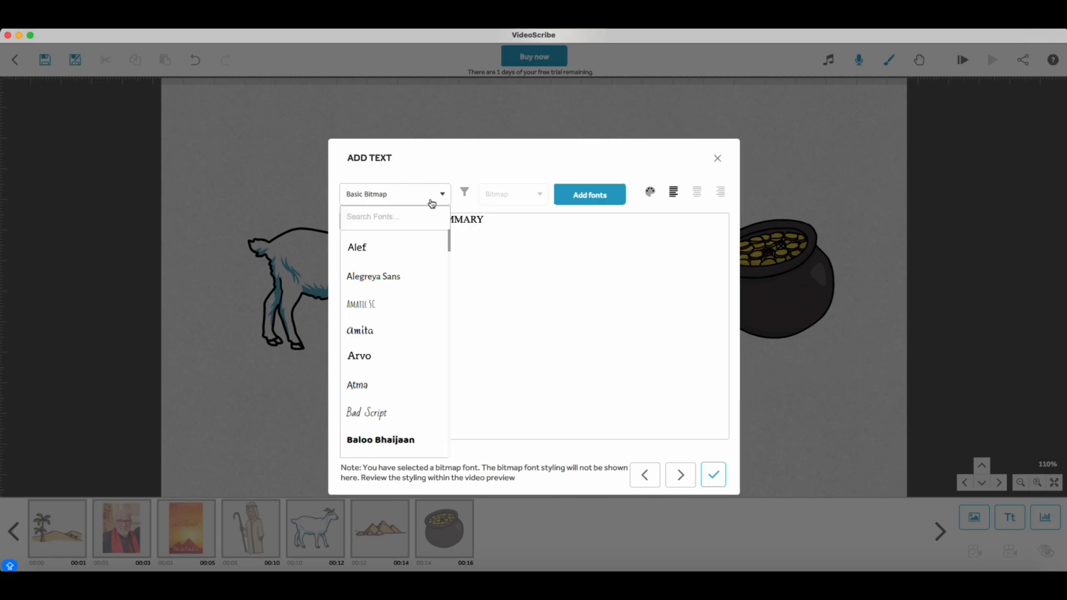
pyautogui.click(507, 274)
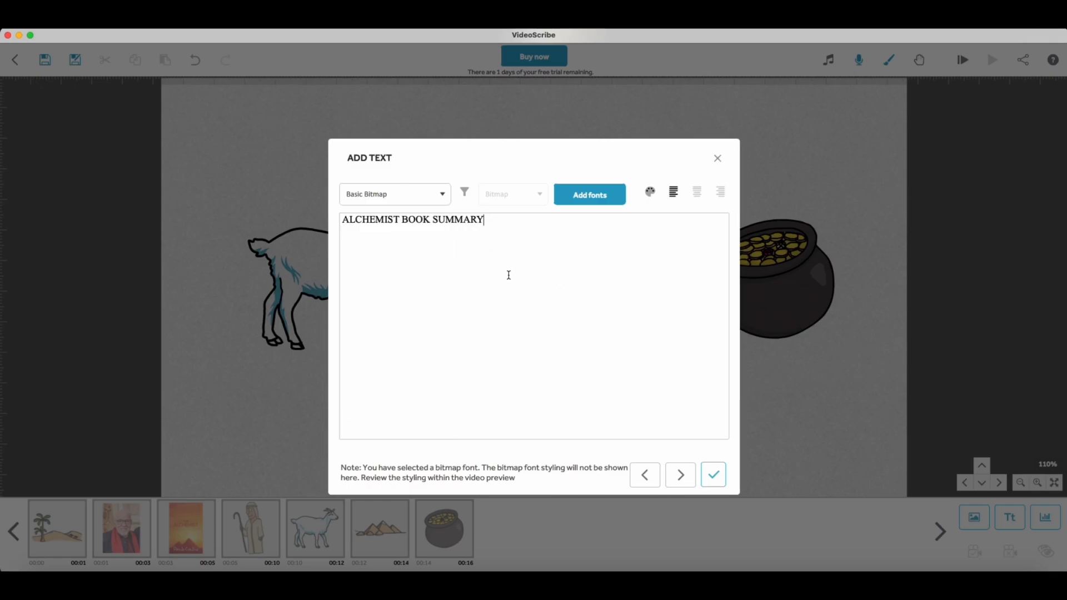
pyautogui.click(713, 476)
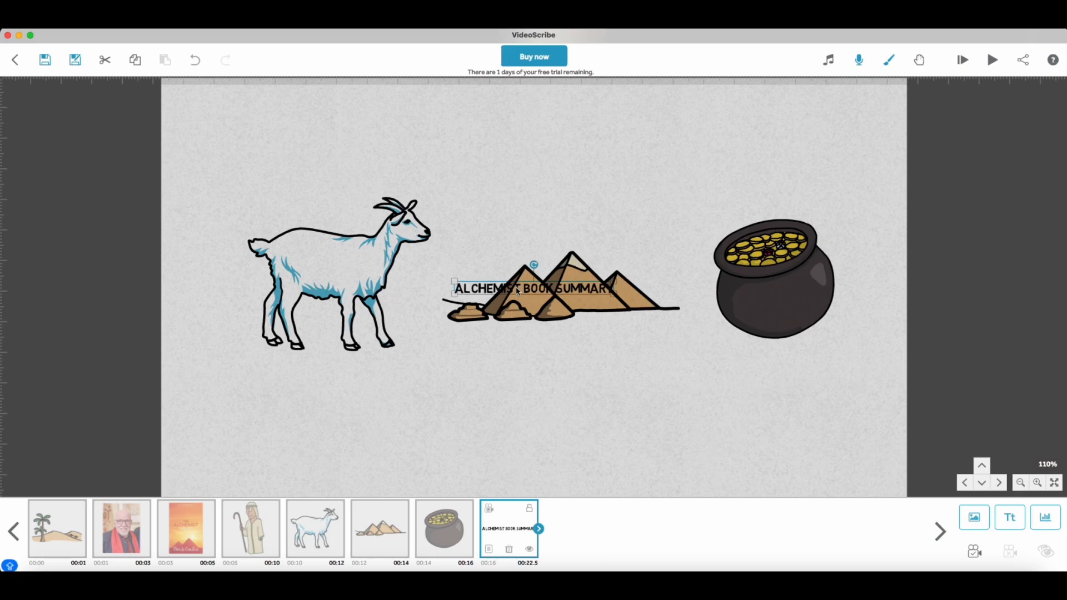
# - Place the title text above the pyramids and enlarge it to span roughly the space between the goat and the pot
pyautogui.moveTo(516, 290); pyautogui.dragTo(523, 202)
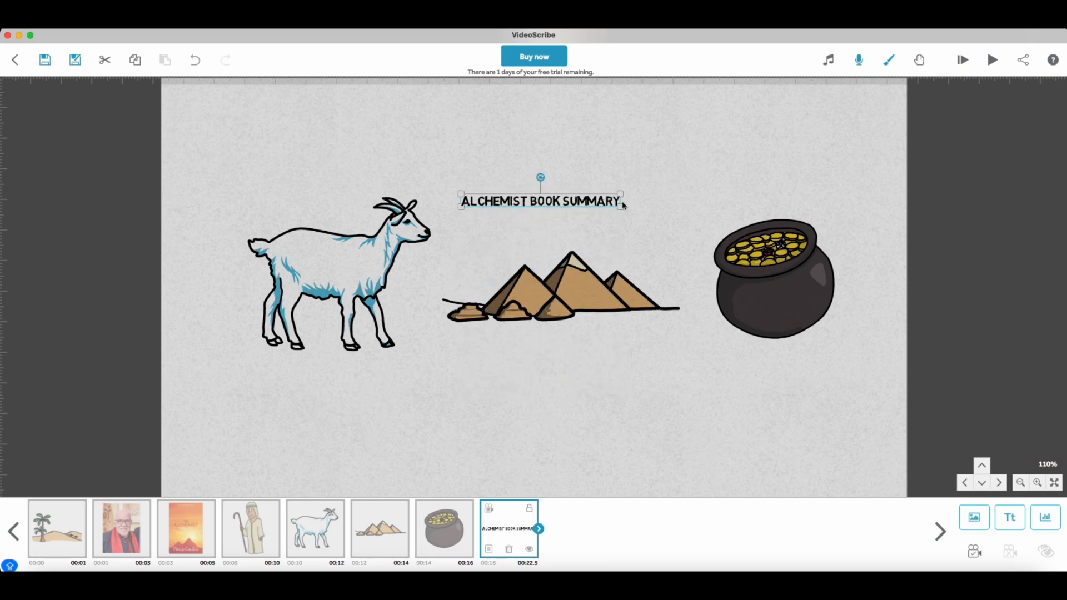
pyautogui.moveTo(622, 204); pyautogui.dragTo(651, 165)
pyautogui.click(598, 200)
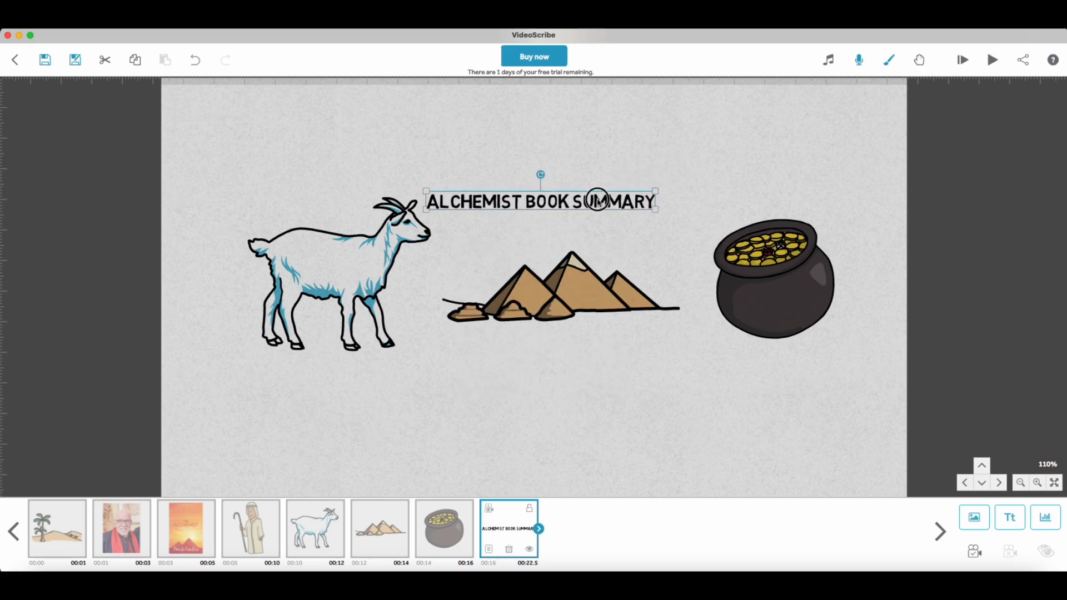
pyautogui.moveTo(598, 200); pyautogui.dragTo(626, 167)
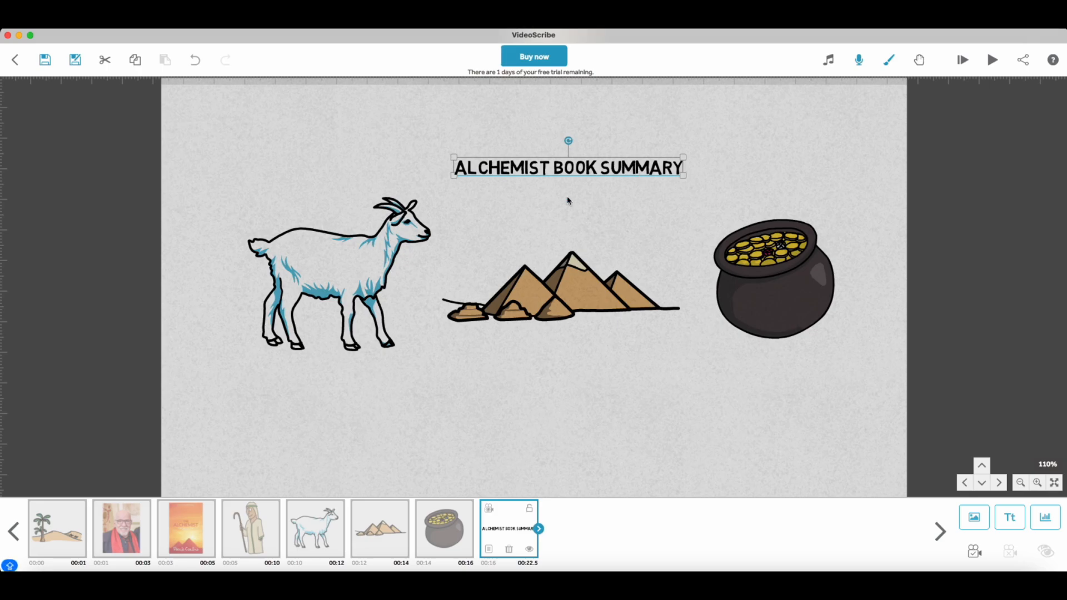
pyautogui.moveTo(457, 175); pyautogui.dragTo(436, 189)
pyautogui.moveTo(529, 164); pyautogui.dragTo(535, 160)
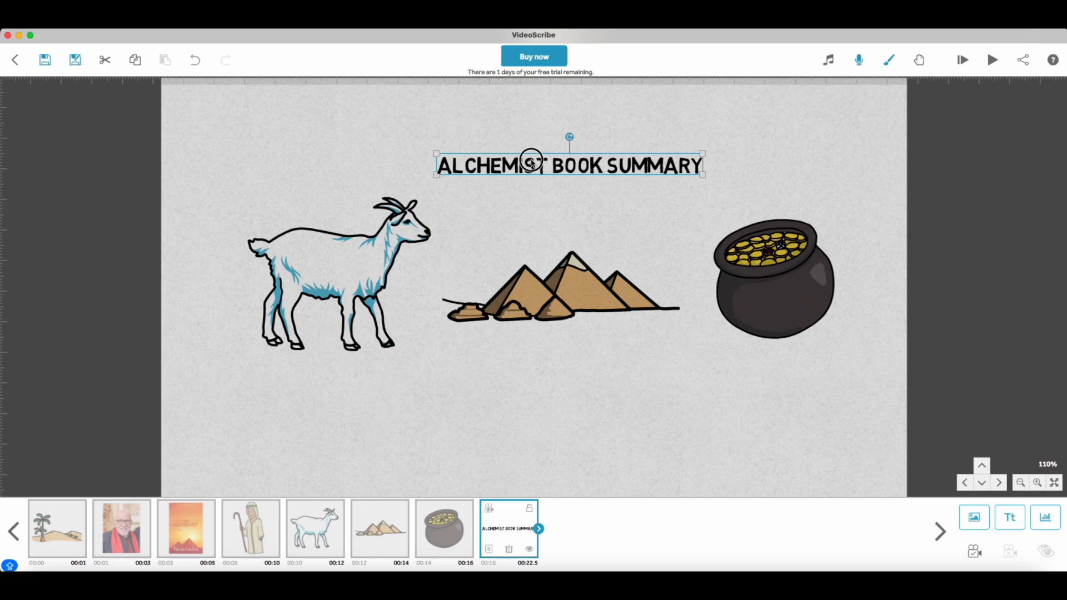
# - Set the title text's animate time to 1 s and its transition time to 0.5 s
pyautogui.doubleClick(536, 158)
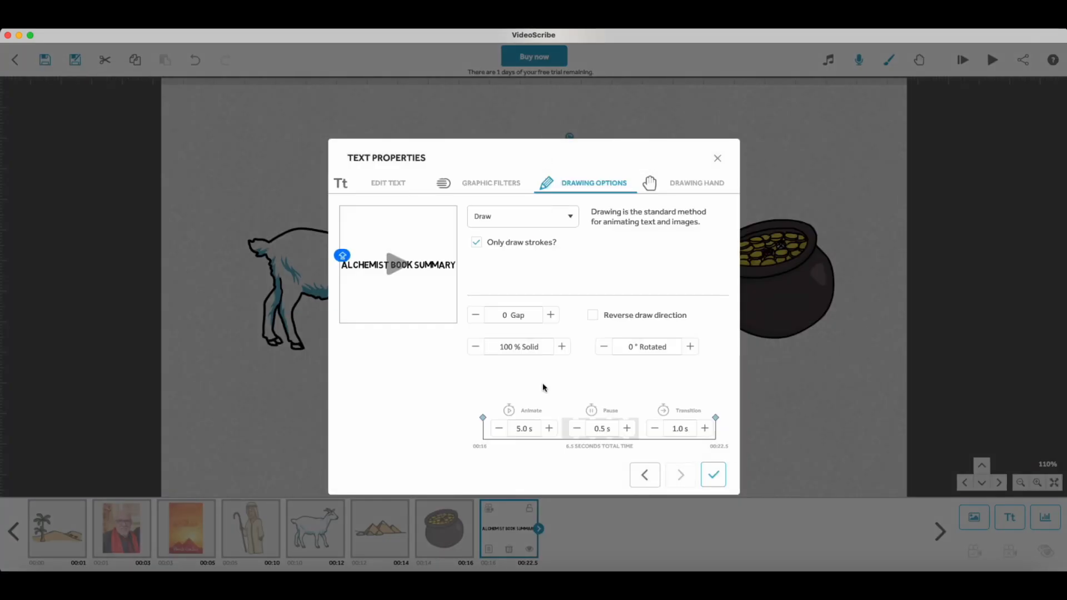
pyautogui.click(525, 434)
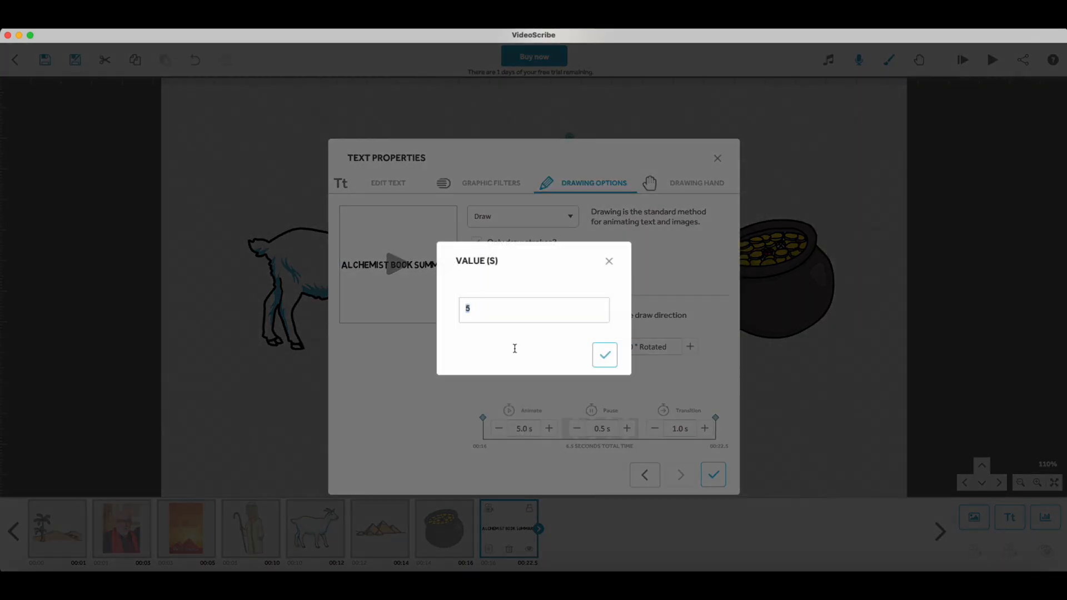
pyautogui.write('1')
pyautogui.click(604, 354)
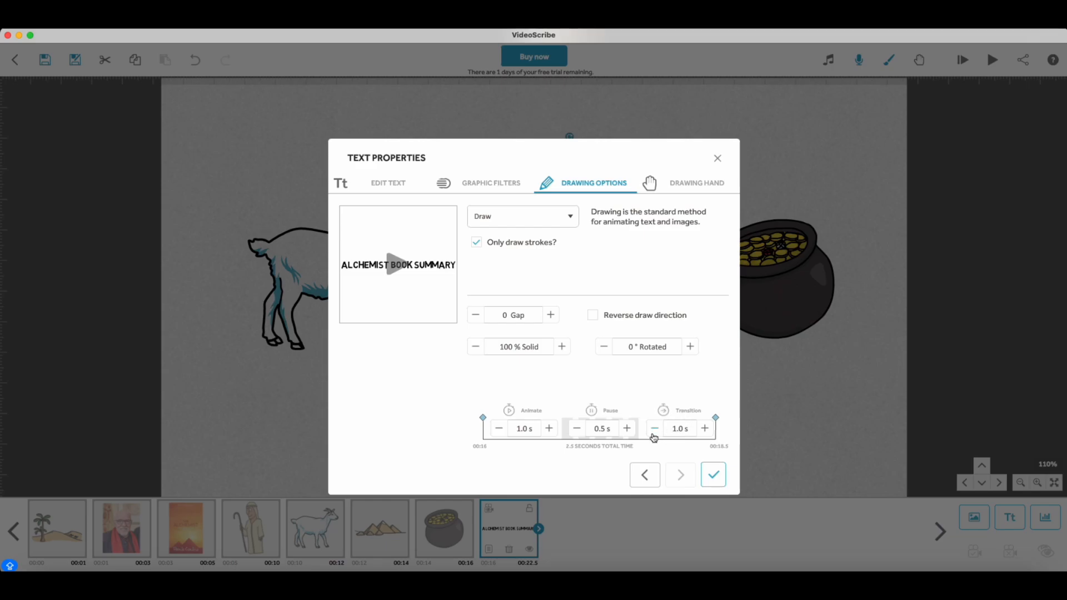
pyautogui.click(655, 430)
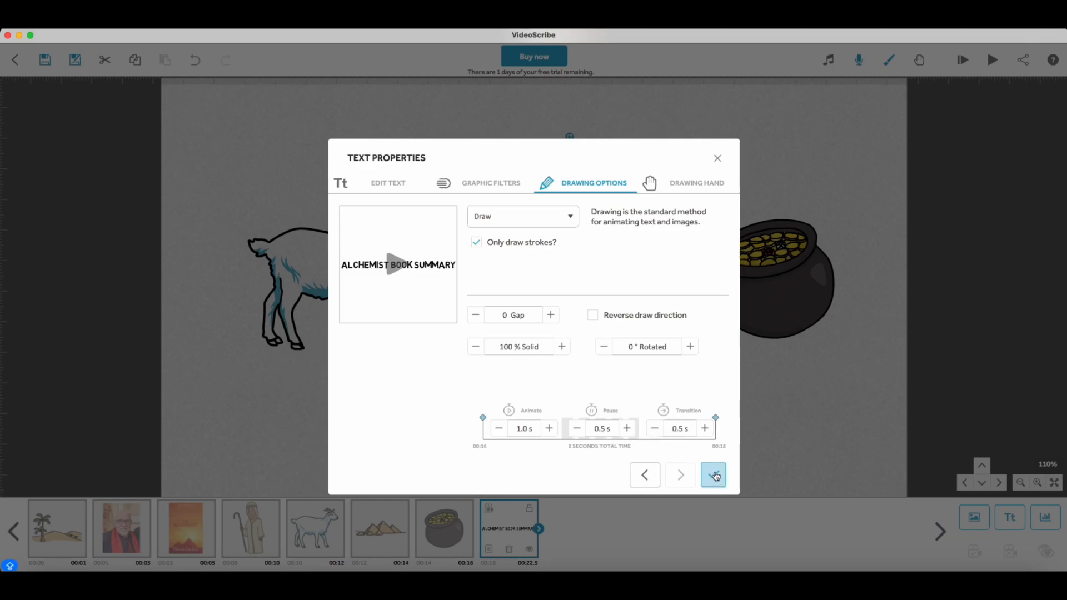
pyautogui.click(715, 480)
pyautogui.click(716, 480)
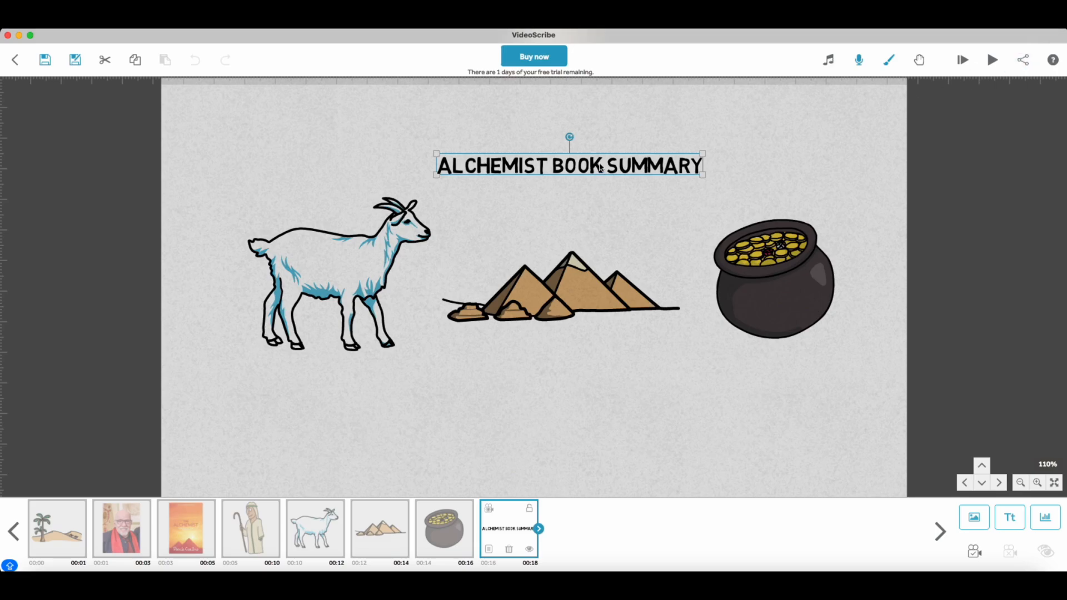
# - Set the camera position of the goat, pyramids, pot of gold and title to the current view and preview the animation
pyautogui.click(349, 247)
pyautogui.click(574, 289)
pyautogui.click(724, 290)
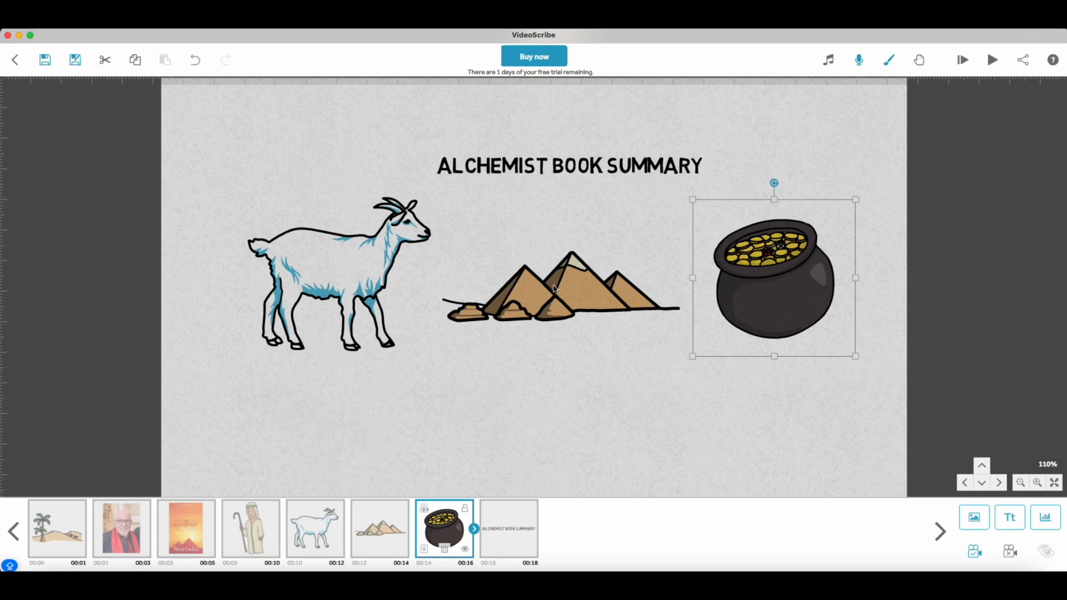
pyautogui.keyDown('shift'); pyautogui.click(554, 288); pyautogui.keyUp('shift')
pyautogui.keyDown('shift'); pyautogui.click(349, 261); pyautogui.keyUp('shift')
pyautogui.keyDown('shift'); pyautogui.click(511, 174); pyautogui.keyUp('shift')
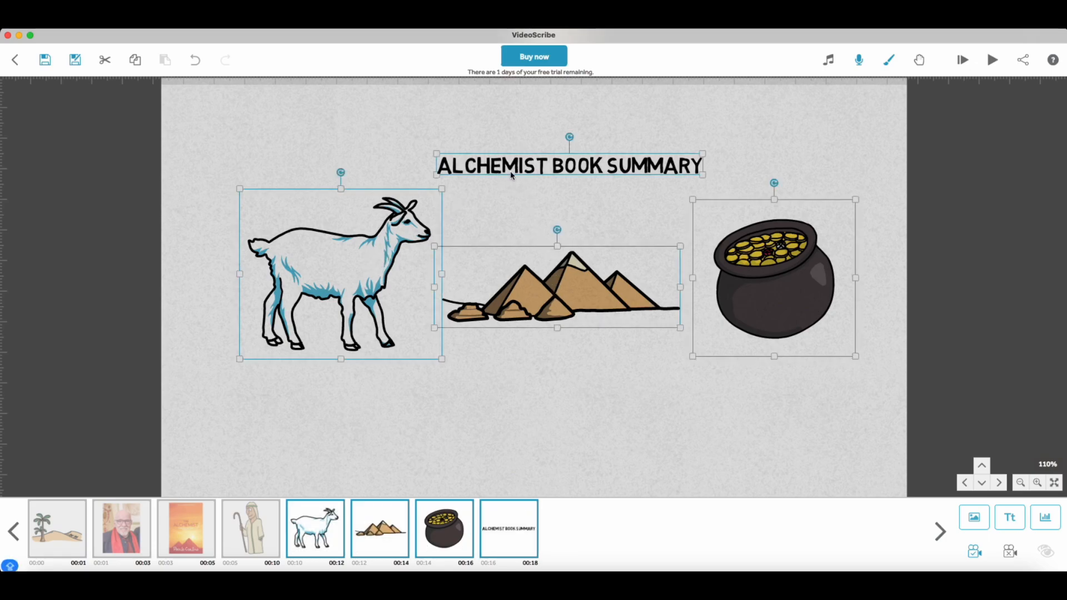
pyautogui.click(993, 59)
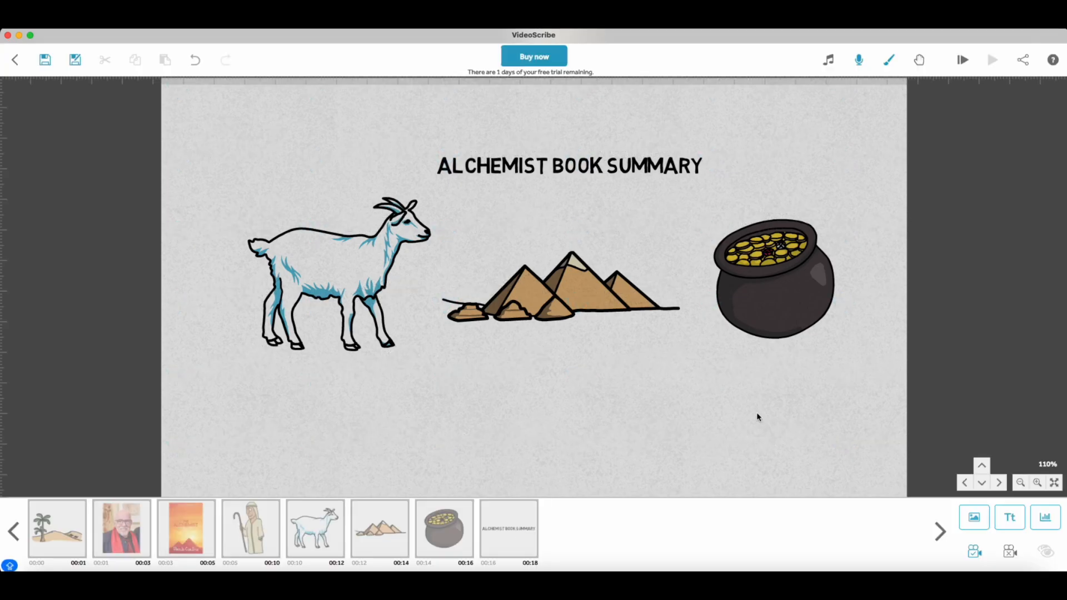
pyautogui.click(1047, 519)
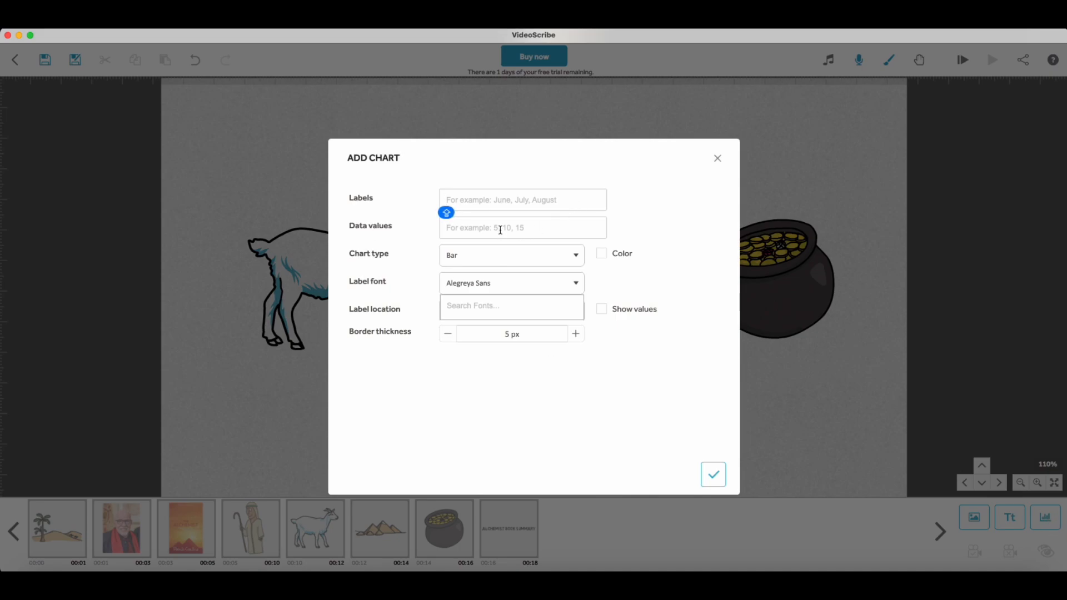
pyautogui.click(713, 476)
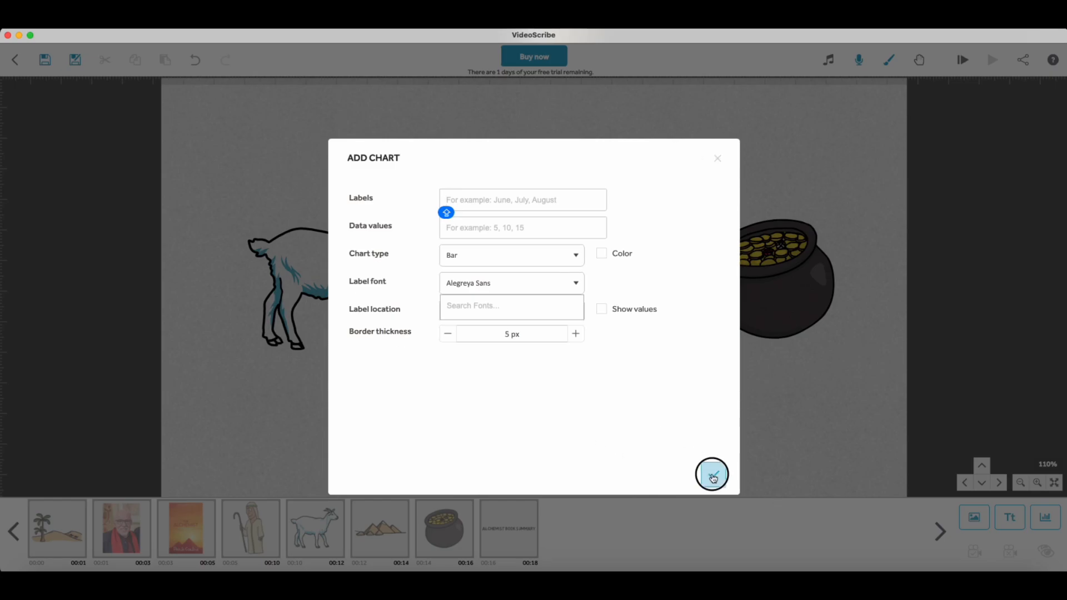
pyautogui.click(590, 349)
pyautogui.click(715, 168)
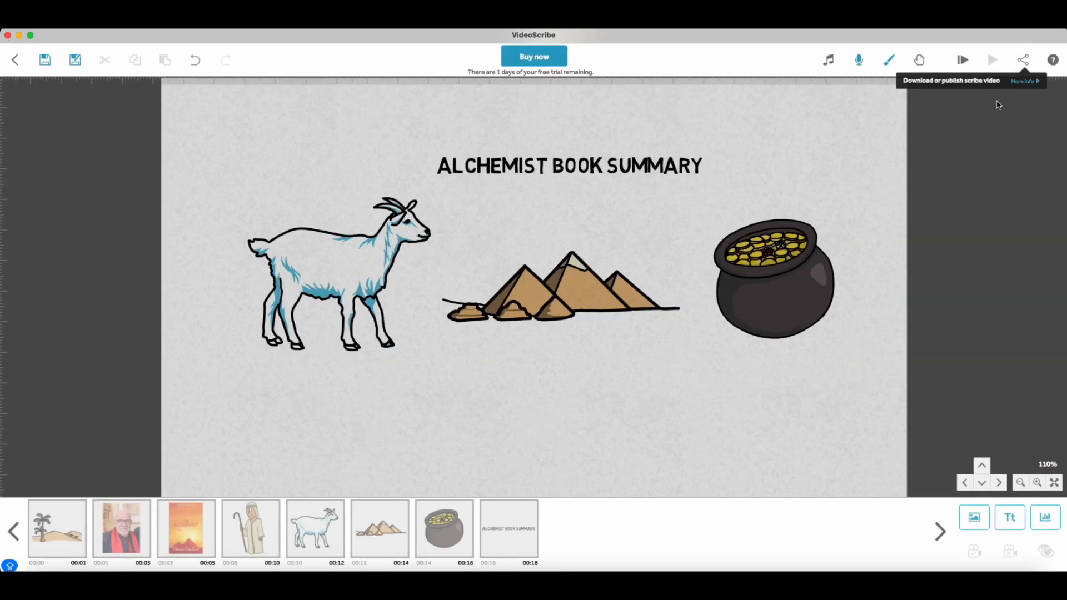
# - Open the scribe's download options, toggle Zoom at end on and back off, and set the video file format to Quicktime MOV
pyautogui.click(1023, 61)
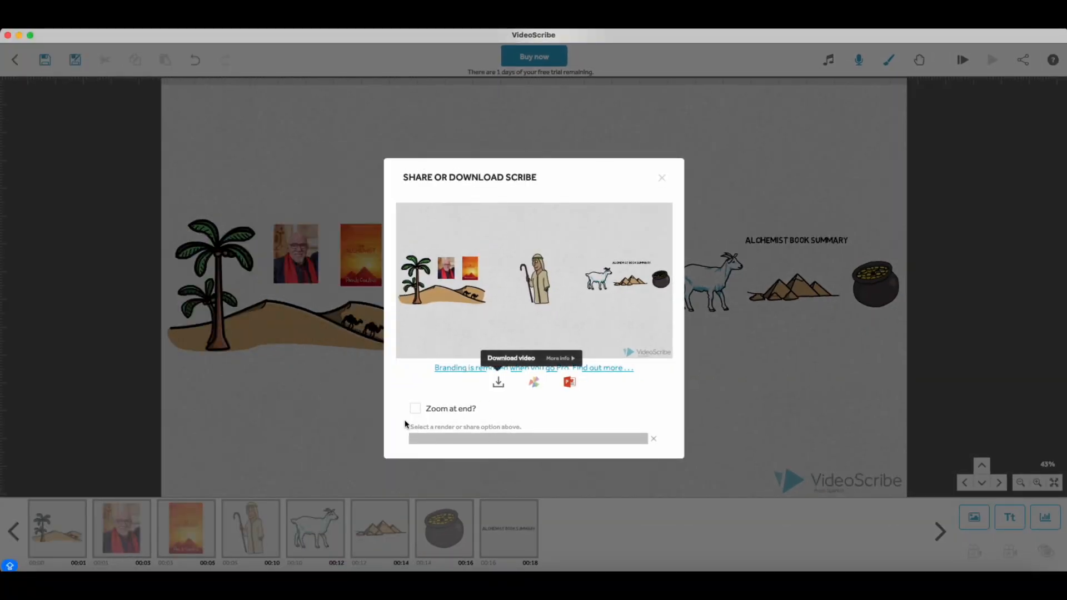
pyautogui.click(416, 411)
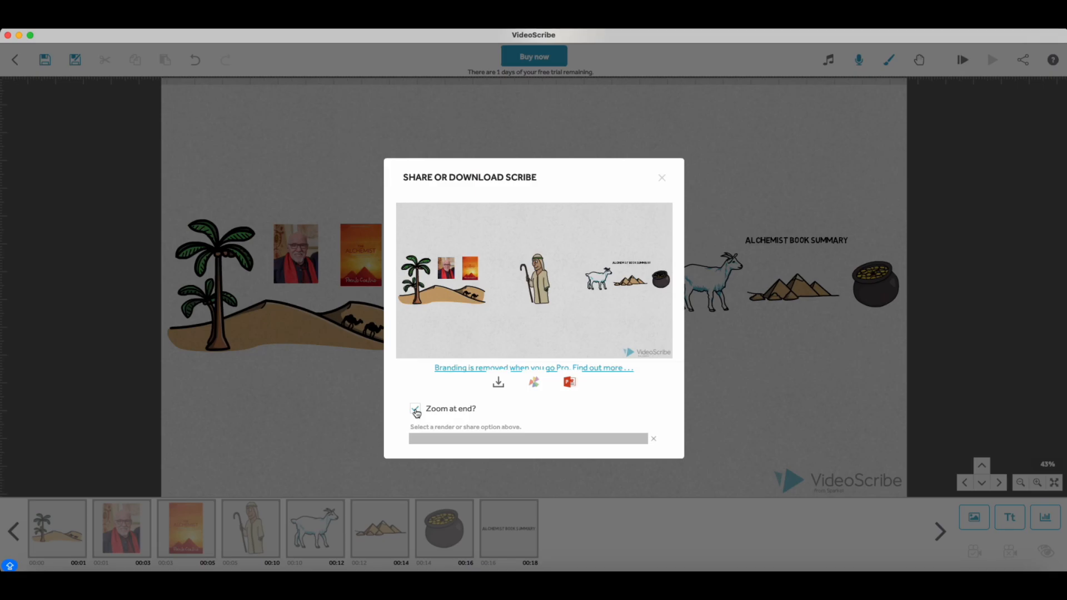
pyautogui.click(416, 411)
pyautogui.click(499, 387)
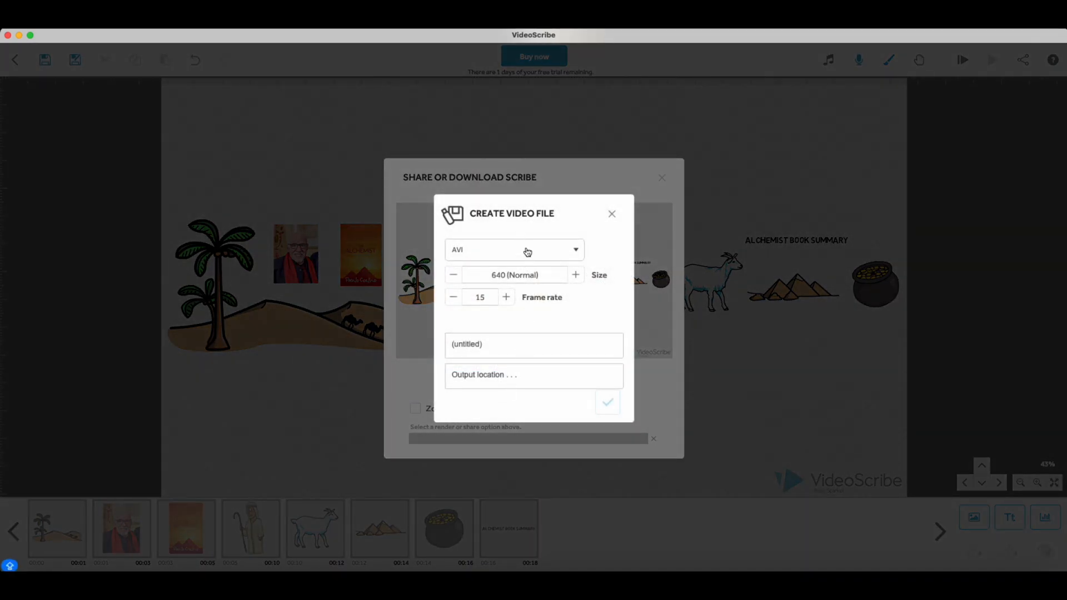
pyautogui.click(527, 252)
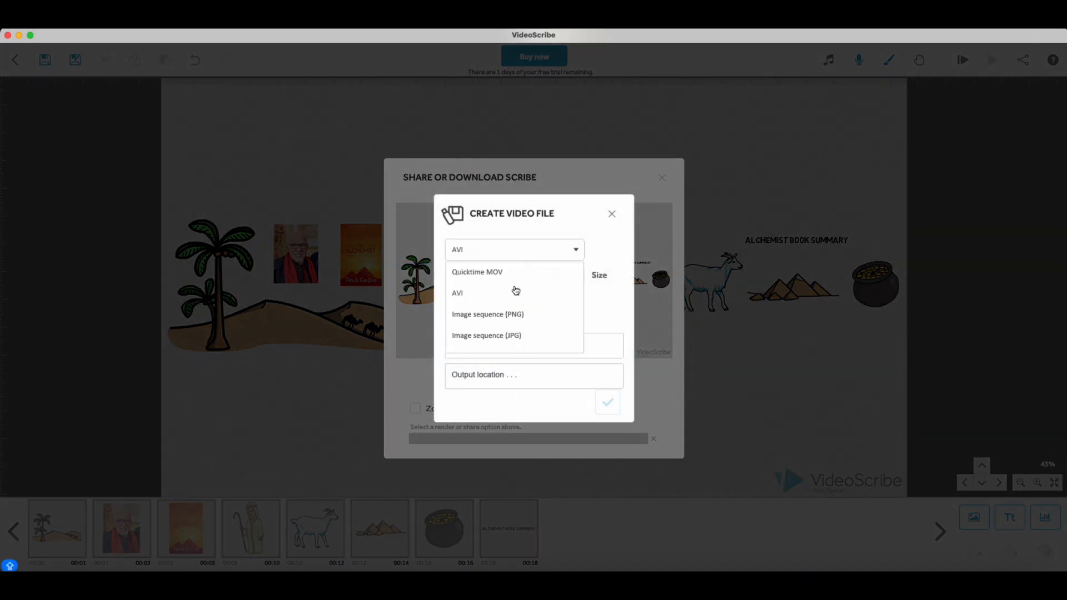
pyautogui.click(529, 255)
pyautogui.click(531, 252)
pyautogui.click(480, 274)
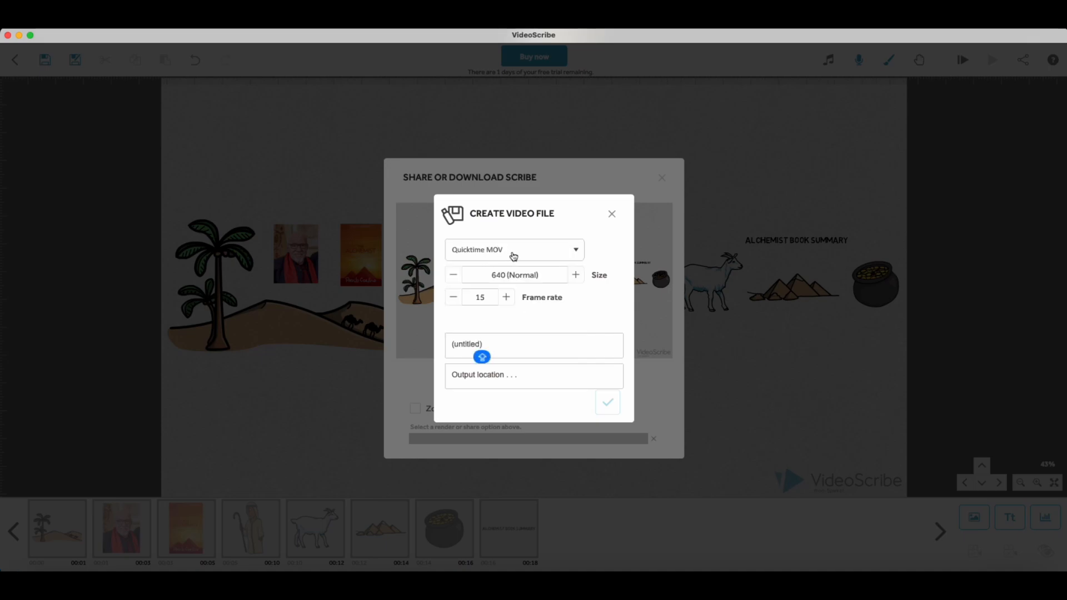
# - Name the video file "Alchemist Book Summary", set the iCloud Desktop folder as output location and start rendering
pyautogui.moveTo(502, 350); pyautogui.dragTo(444, 342)
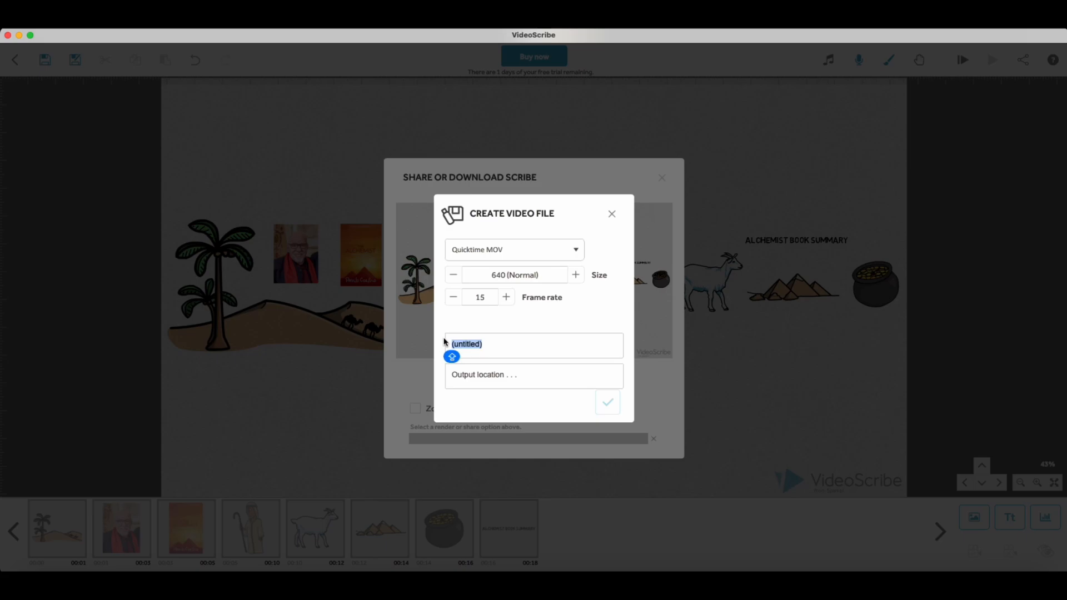
pyautogui.write('Alchemist Book Summary')
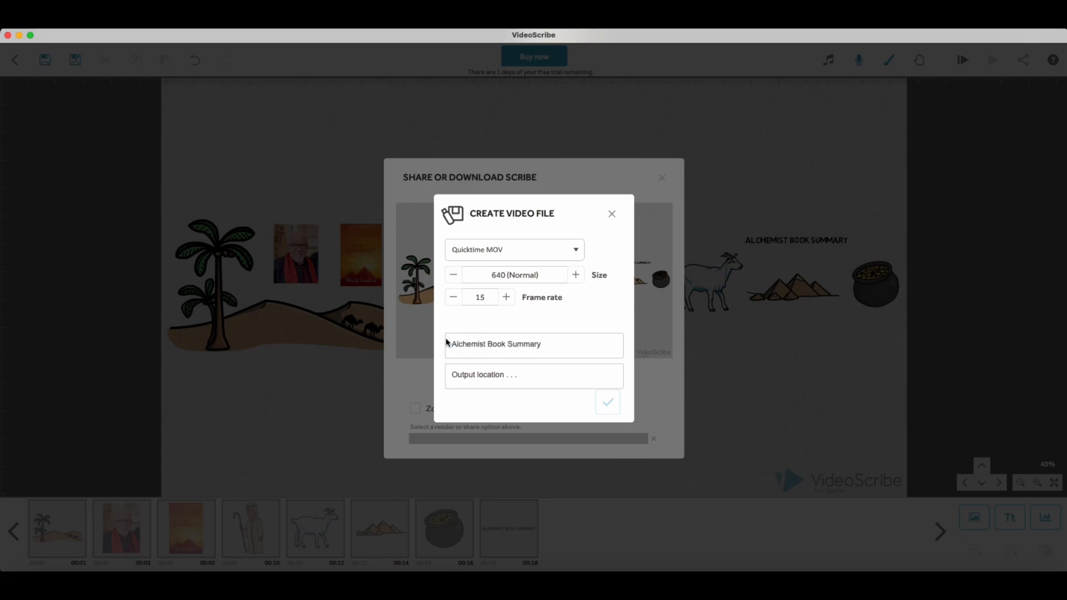
pyautogui.click(501, 377)
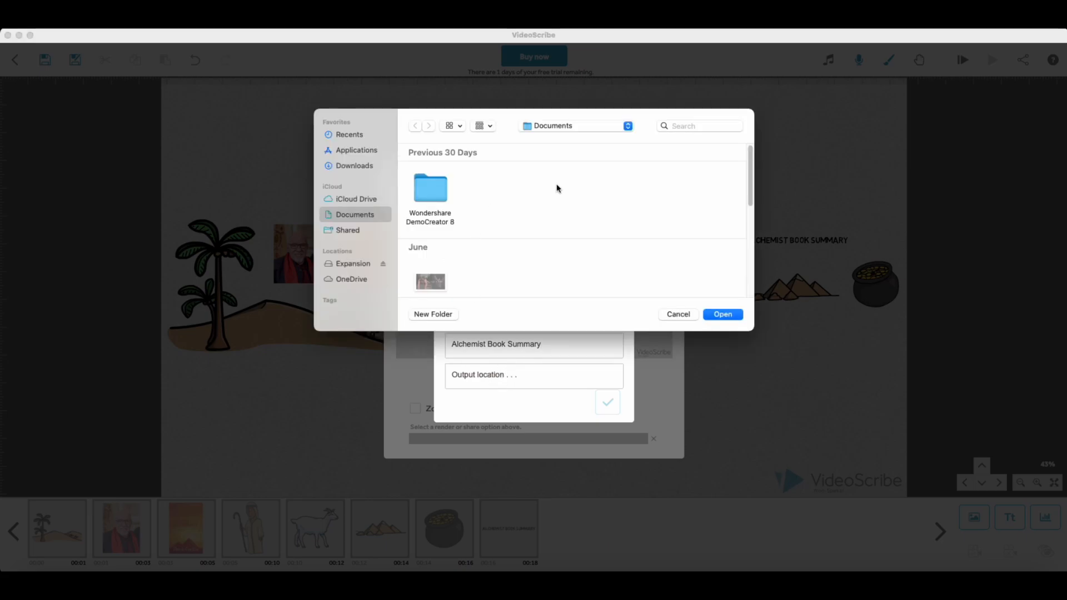
pyautogui.click(587, 125)
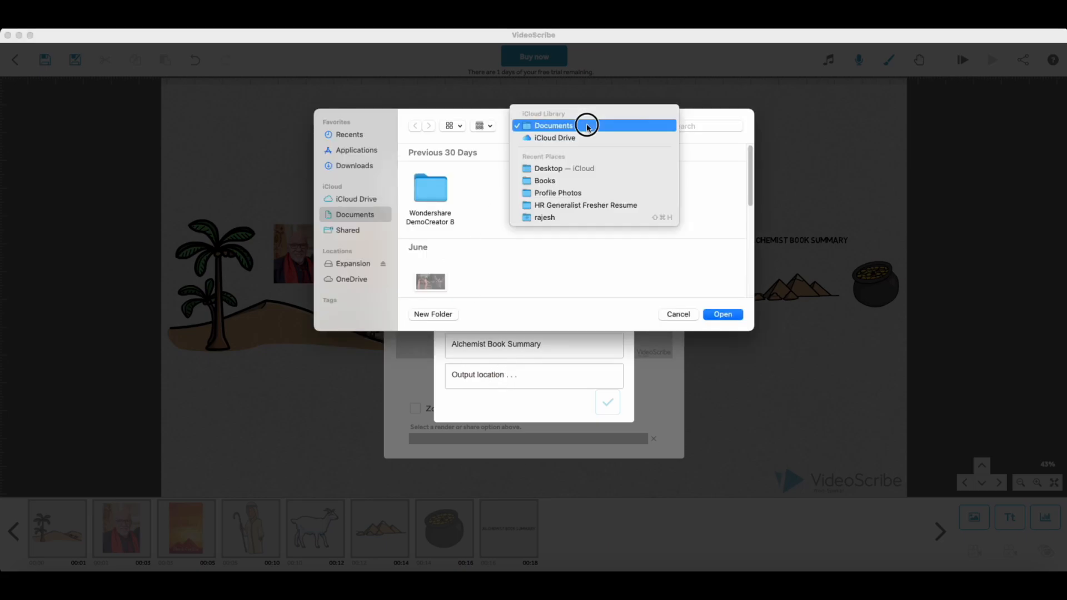
pyautogui.click(580, 169)
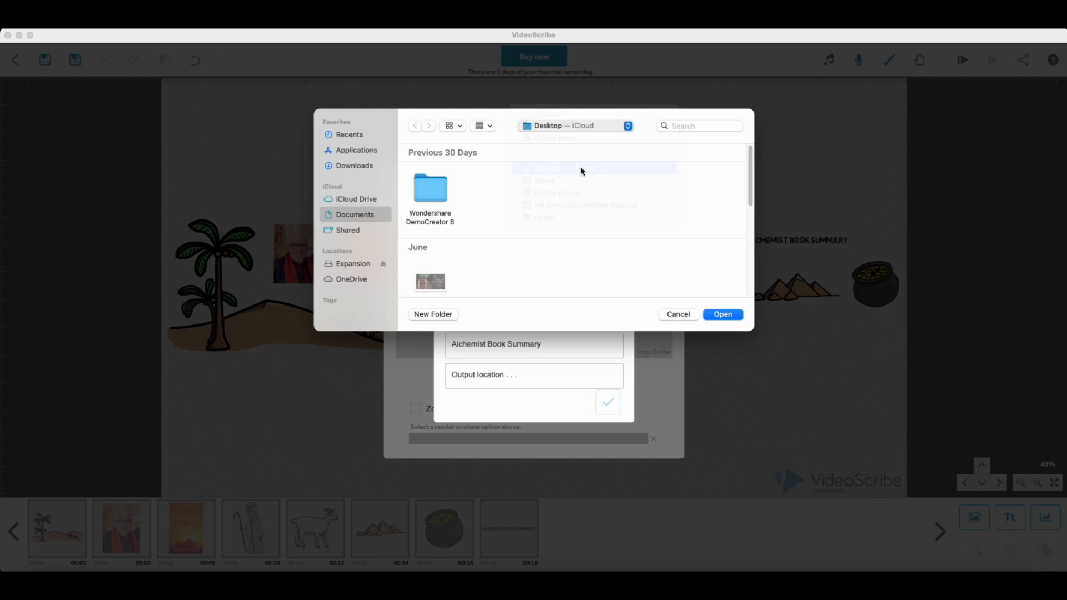
pyautogui.click(721, 315)
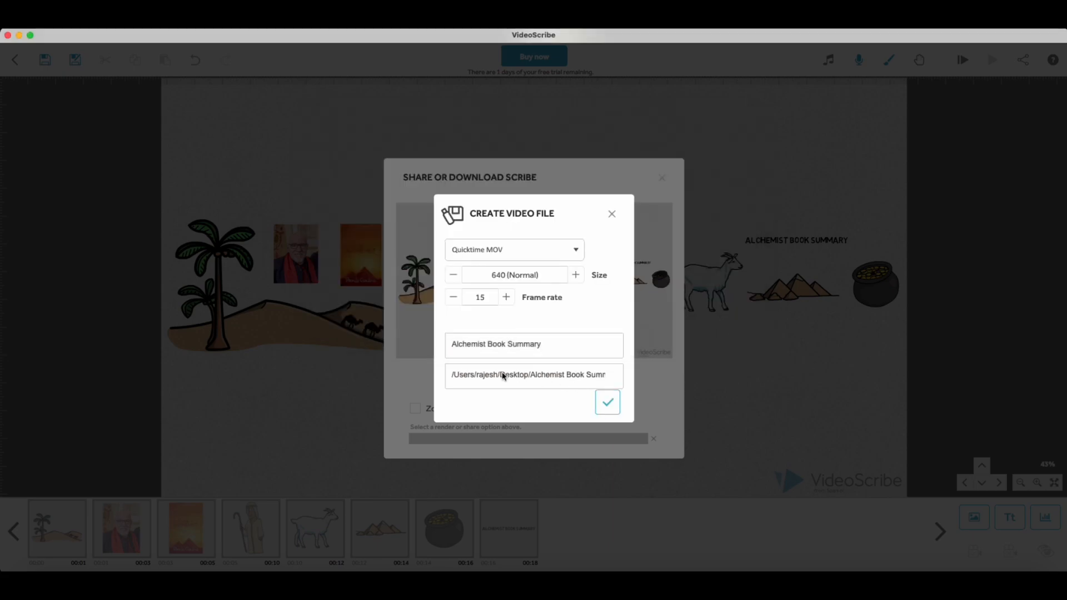
pyautogui.click(611, 409)
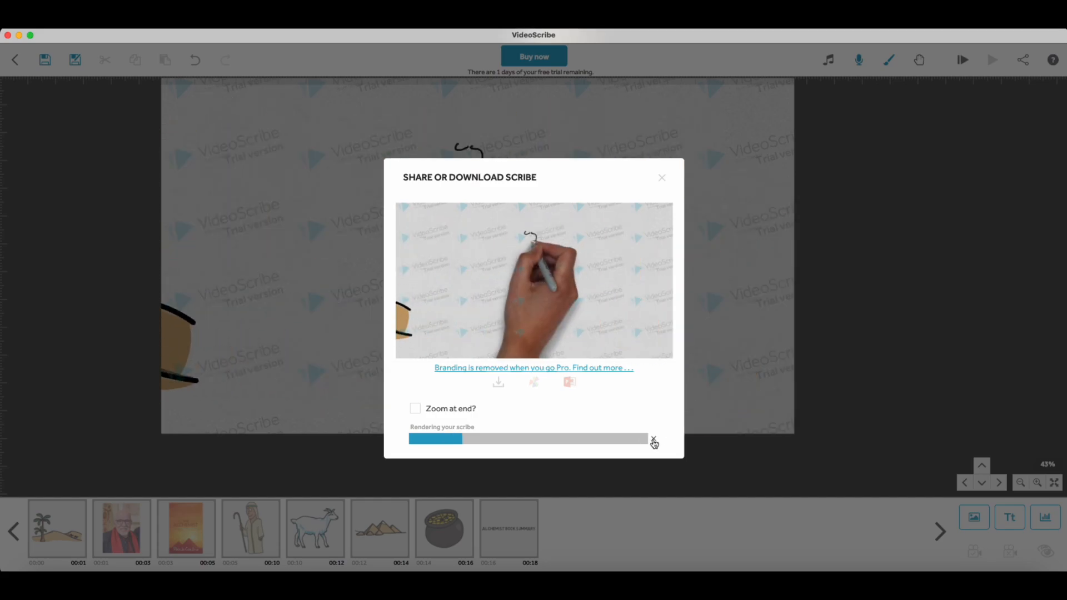
# - Request cancellation of the running video render
pyautogui.click(653, 440)
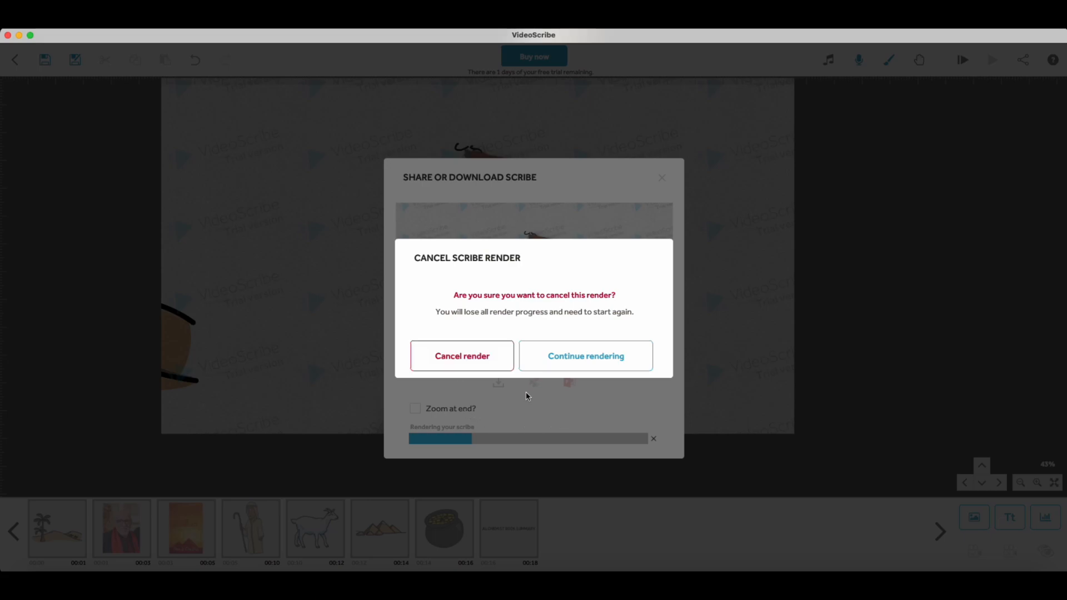